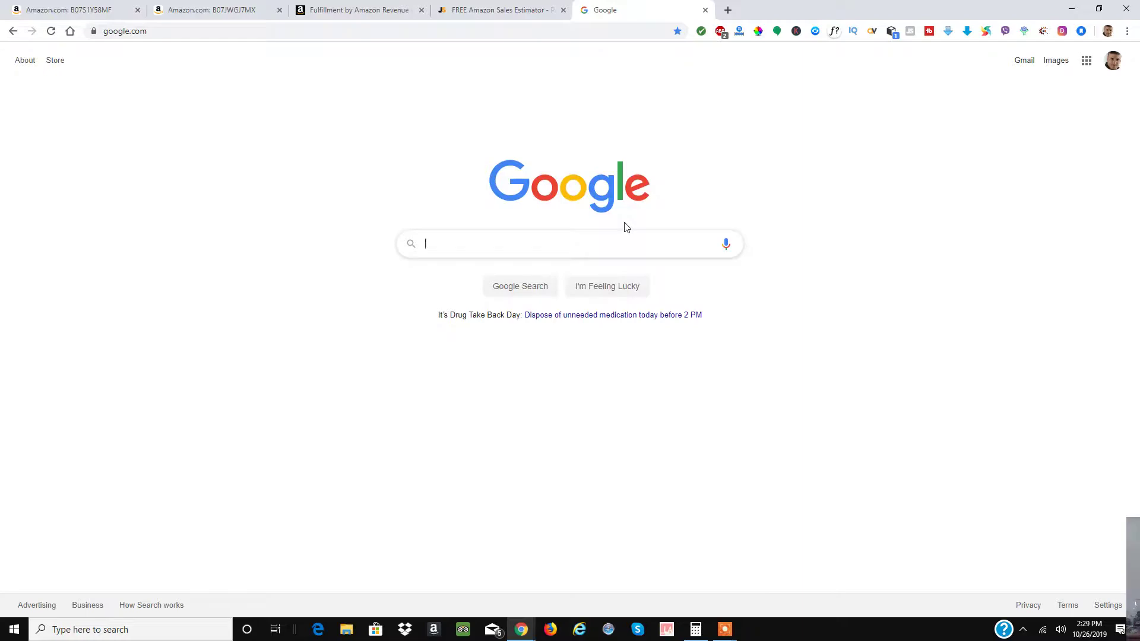
Search Google for "amazon fba calculator" and open the FBA Revenue Calculator on Amazon Seller Central.
{"action": "left_click", "coordinate": [354, 10]}
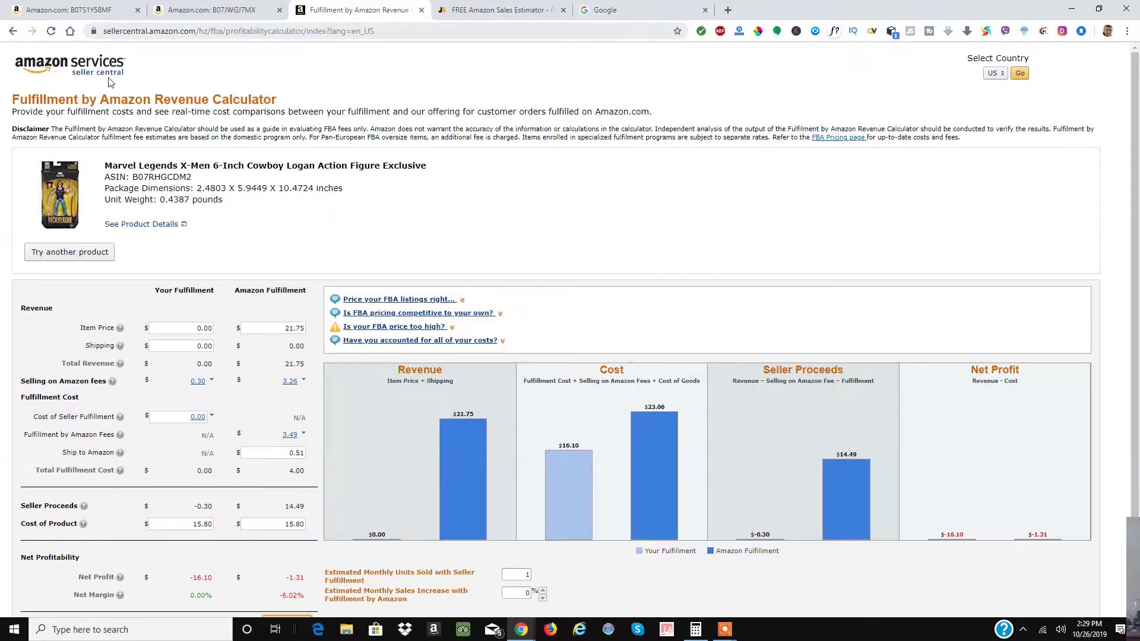
{"action": "right_click", "coordinate": [12, 31]}
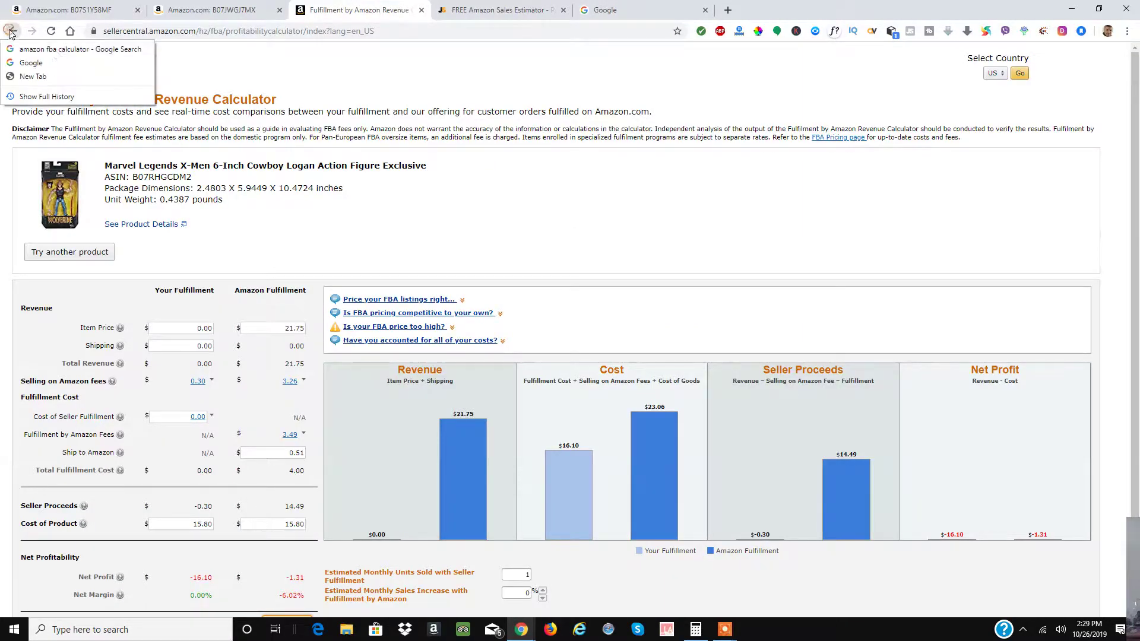
{"action": "left_click", "coordinate": [629, 10]}
{"action": "type", "text": "amazon f"}
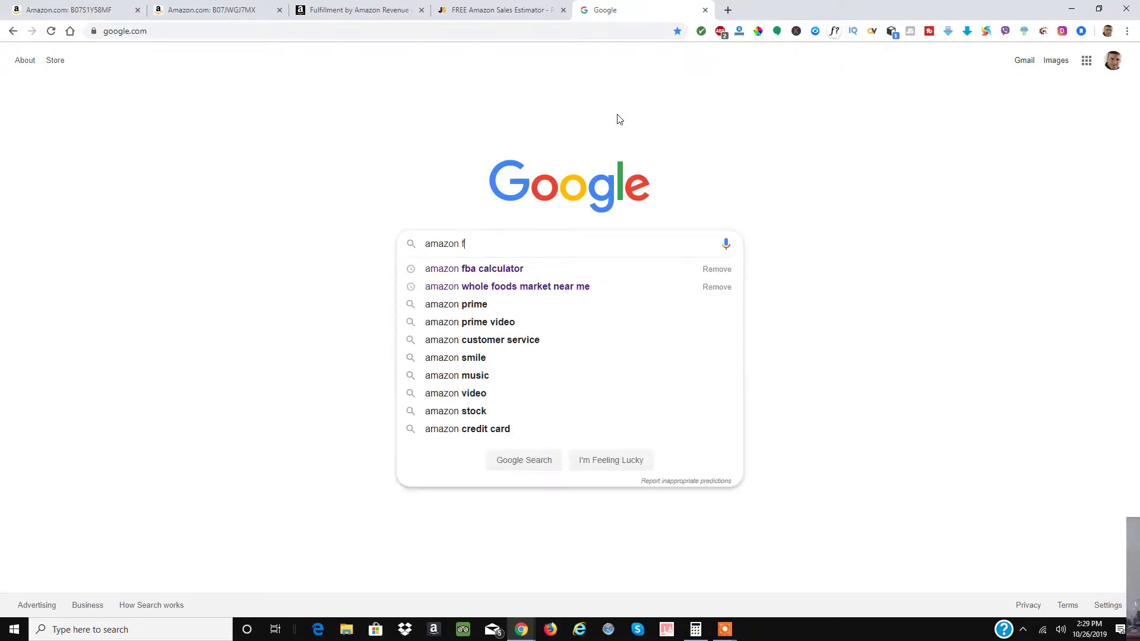
{"action": "left_click", "coordinate": [507, 270]}
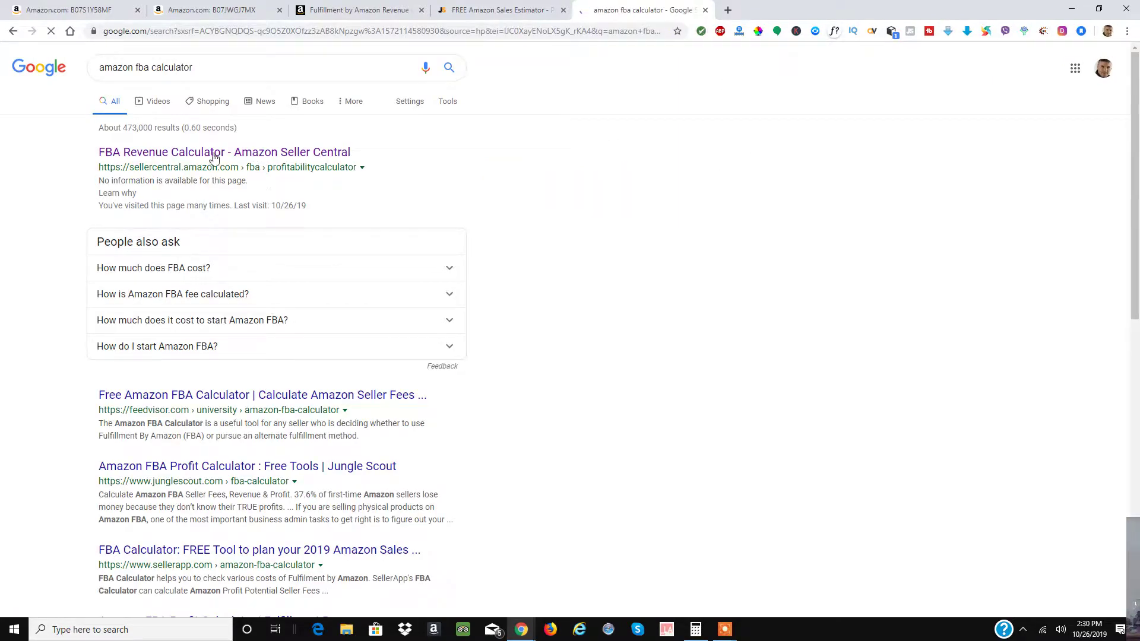
{"action": "left_click", "coordinate": [203, 158]}
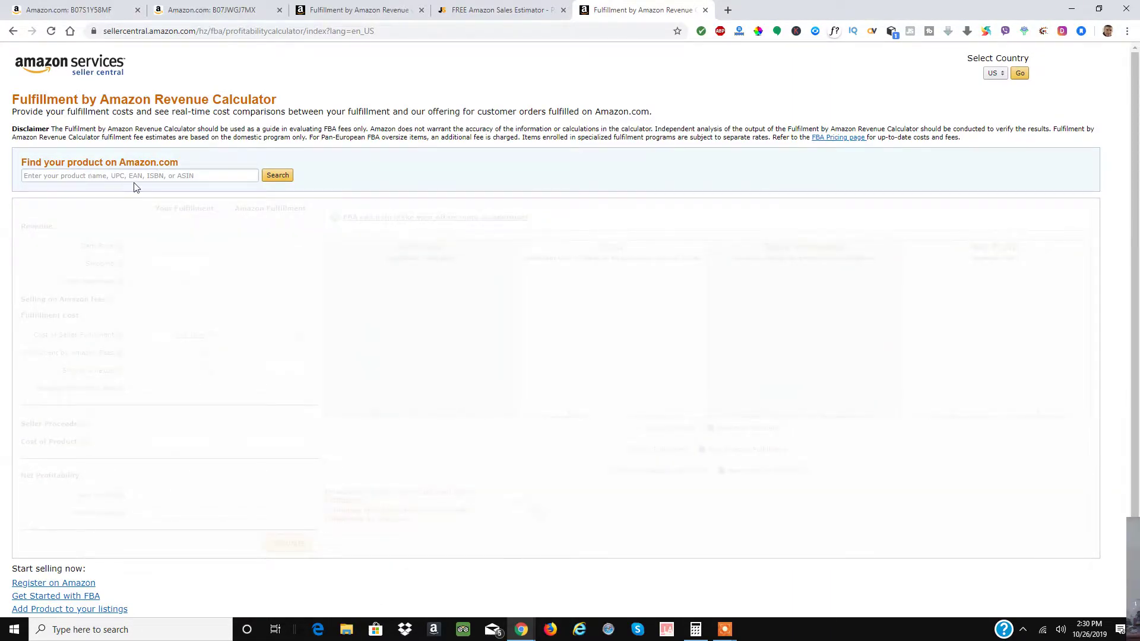
Look up the product with ASIN B07RHGCDM2 in the revenue calculator and bring its cost fields into view.
{"action": "left_click", "coordinate": [195, 176]}
{"action": "left_click", "coordinate": [216, 178]}
{"action": "left_click", "coordinate": [81, 198]}
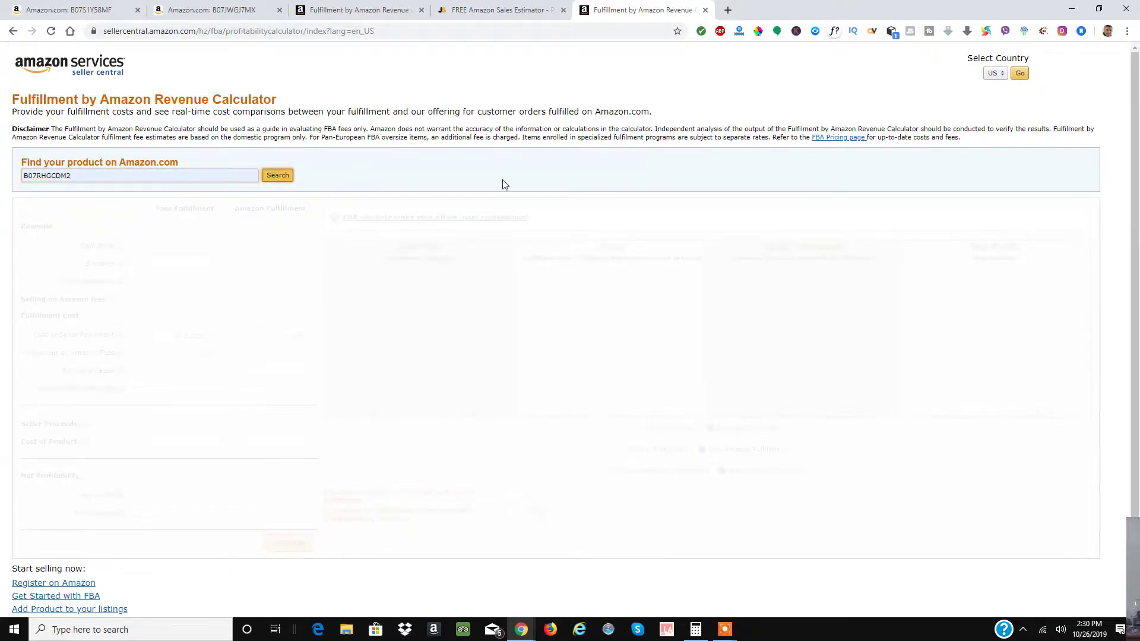
{"action": "key", "text": "Return"}
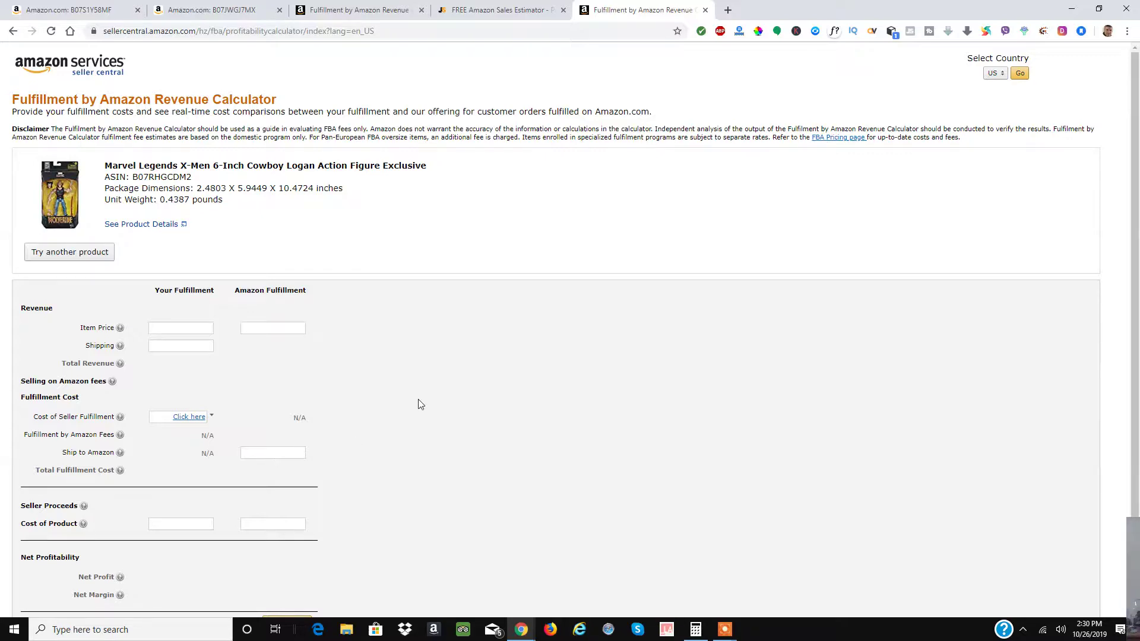
{"action": "scroll", "coordinate": [421, 405], "scroll_direction": "down", "scroll_amount": 1}
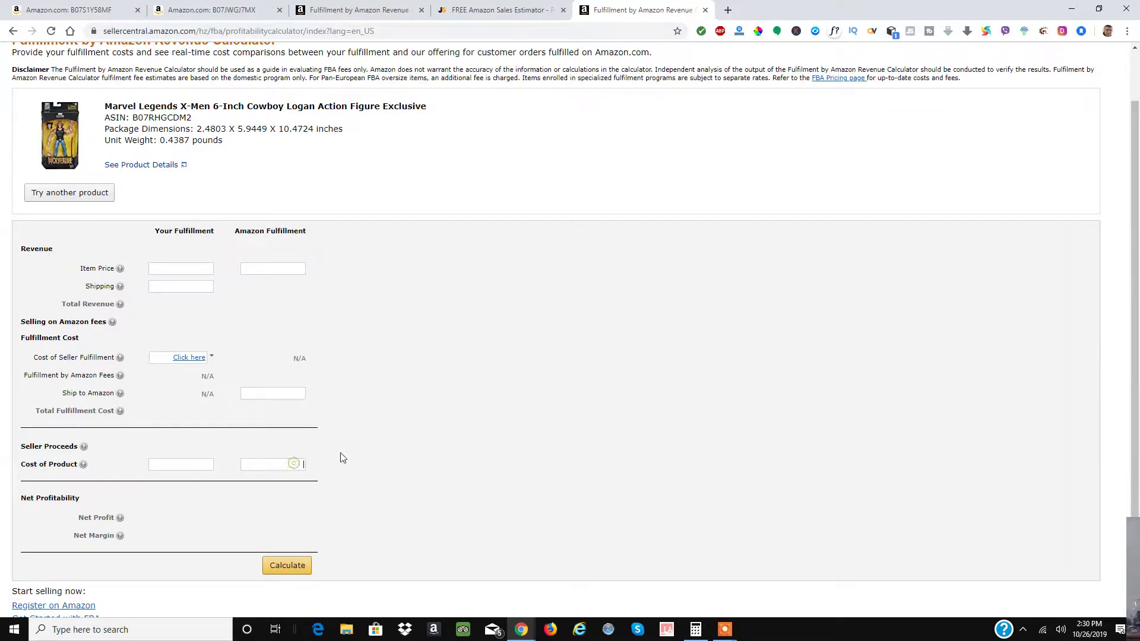
{"action": "left_click", "coordinate": [305, 467]}
Review the Amazon Sales Estimator on the Jungle Scout site.
{"action": "left_click", "coordinate": [532, 10]}
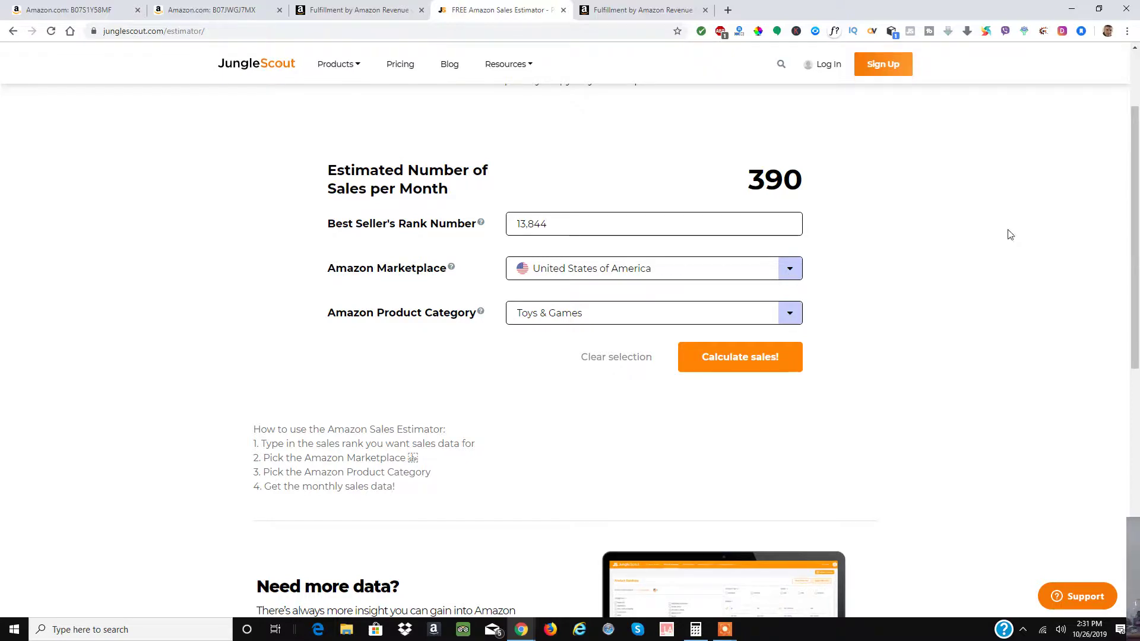
{"action": "scroll", "coordinate": [893, 323], "scroll_direction": "up", "scroll_amount": 2}
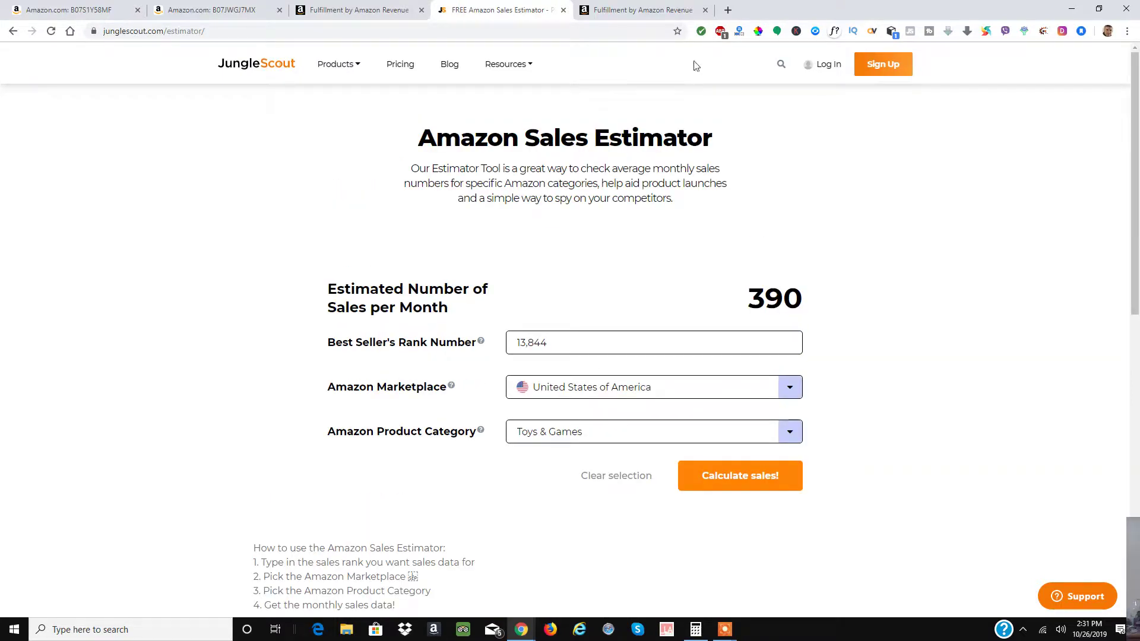
Open the Google home page in a new browser tab.
{"action": "left_click", "coordinate": [728, 10]}
{"action": "type", "text": "go"}
{"action": "key", "text": "Return"}
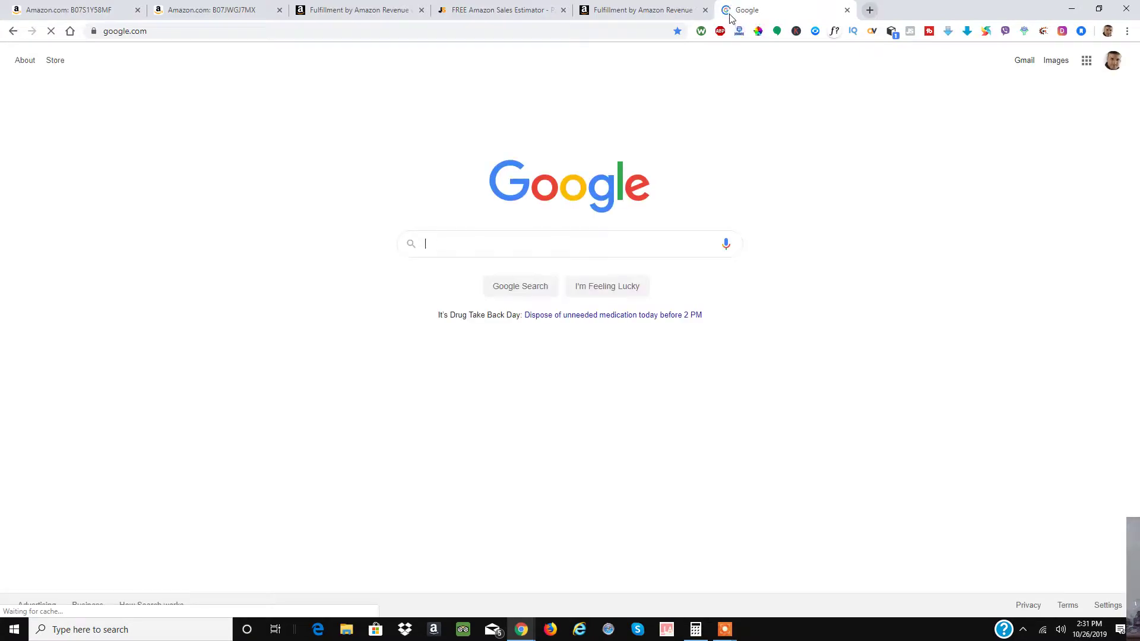
{"action": "type", "text": "fba"}
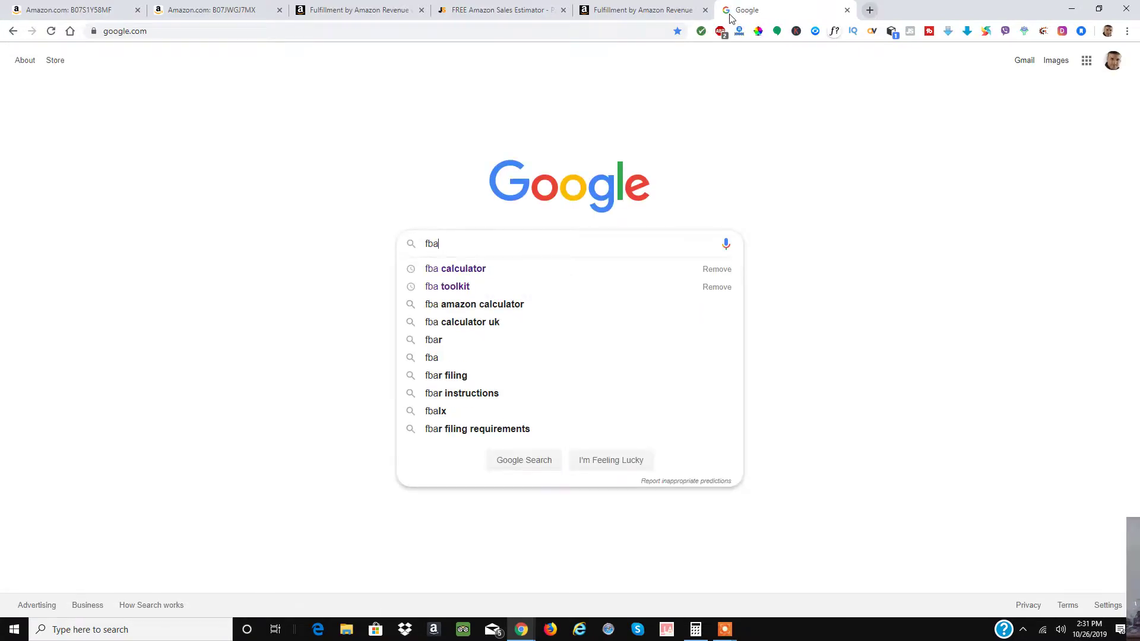
{"action": "key", "text": "BackSpace"}
{"action": "key", "text": "BackSpace"}
{"action": "key", "text": "BackSpace"}
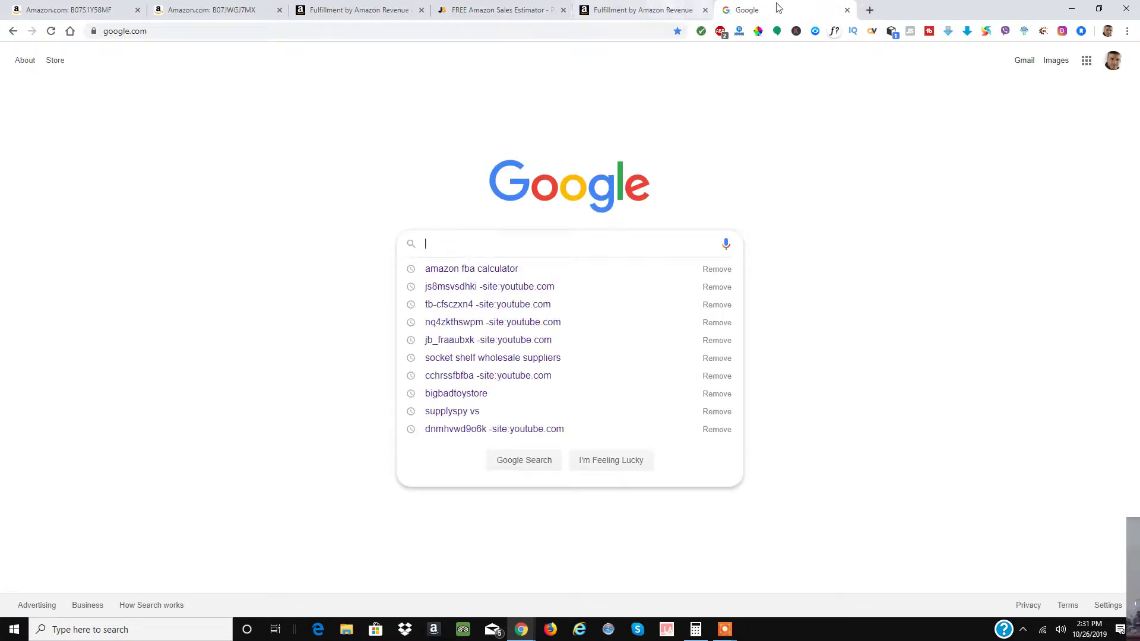
Open the FBA Toolkit site from the Amazon FBA Toolkit folder in the other saved bookmarks.
{"action": "left_click", "coordinate": [1127, 30]}
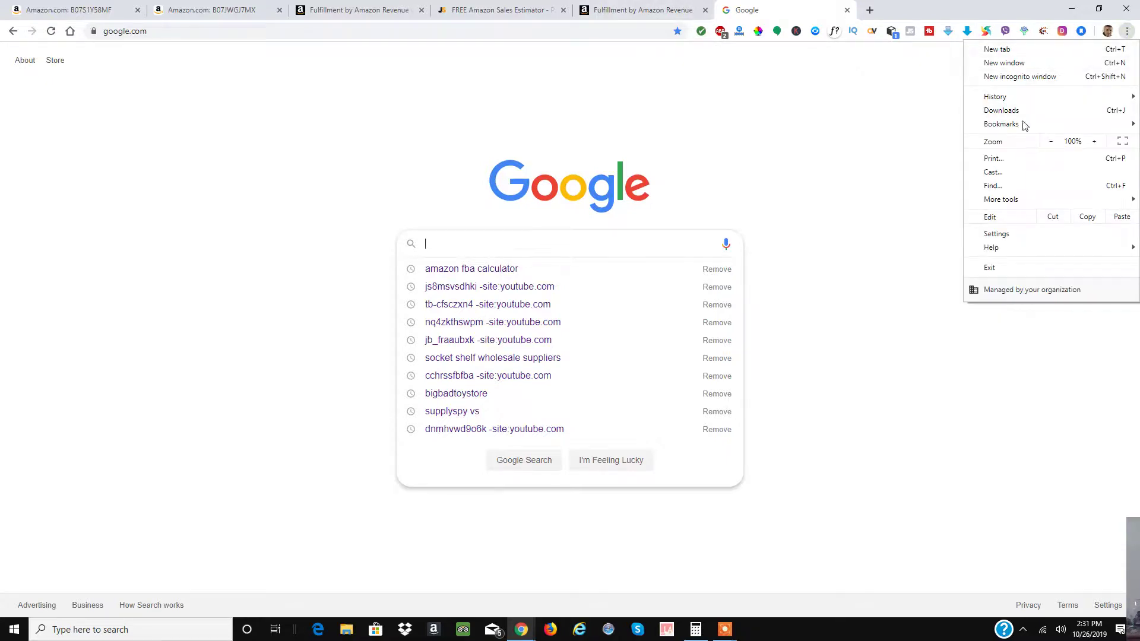
{"action": "mouse_move", "coordinate": [1024, 125]}
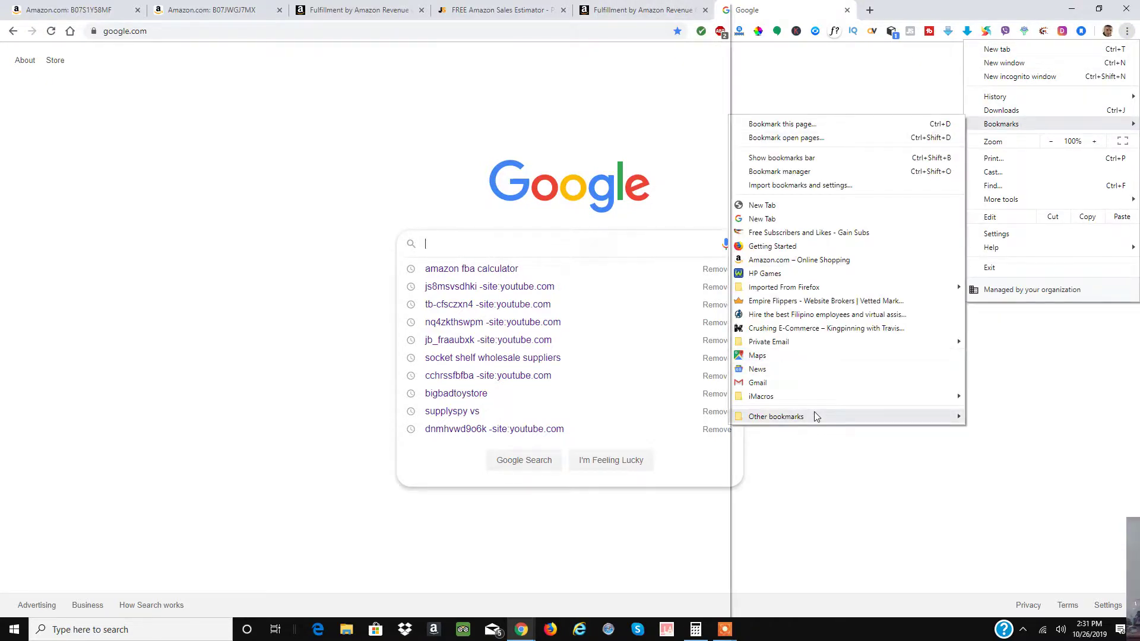
{"action": "mouse_move", "coordinate": [814, 411]}
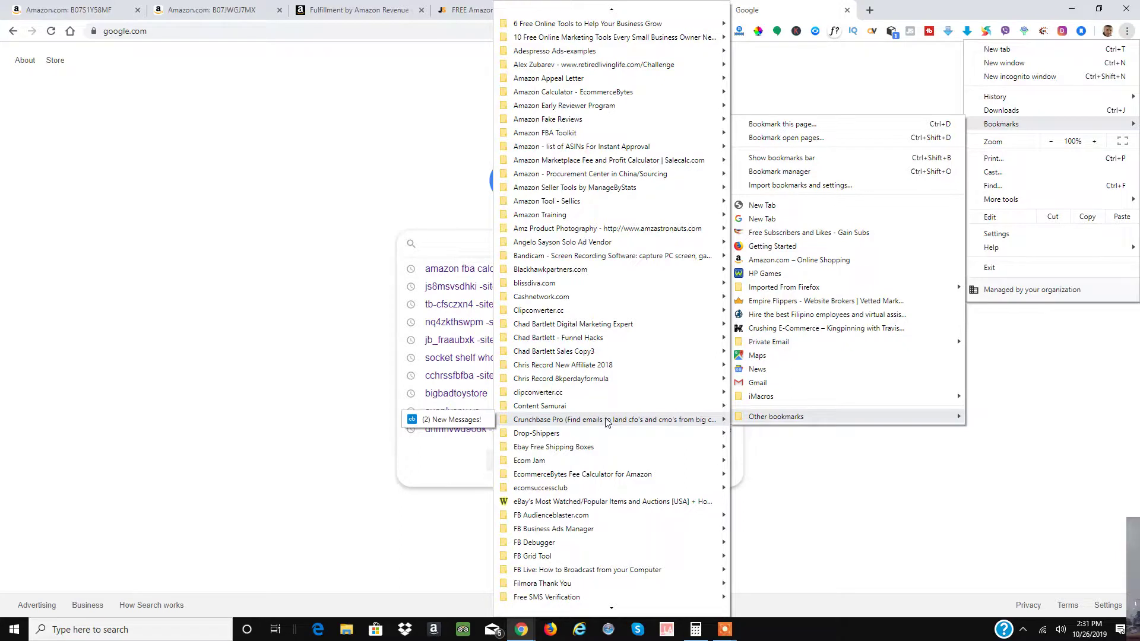
{"action": "mouse_move", "coordinate": [574, 137]}
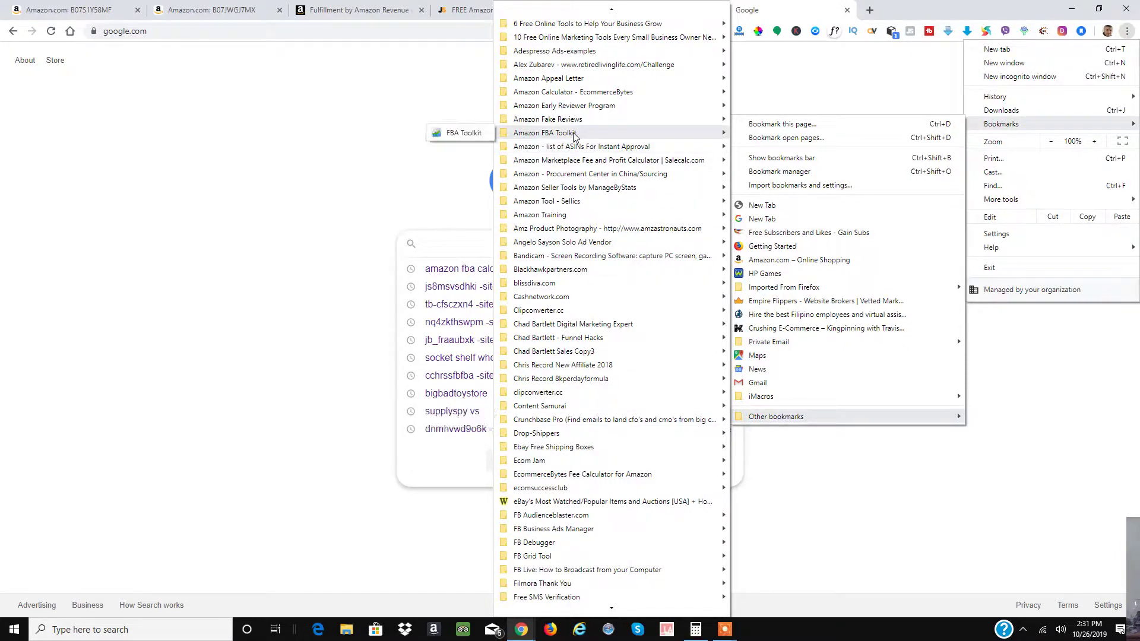
{"action": "left_click", "coordinate": [469, 136]}
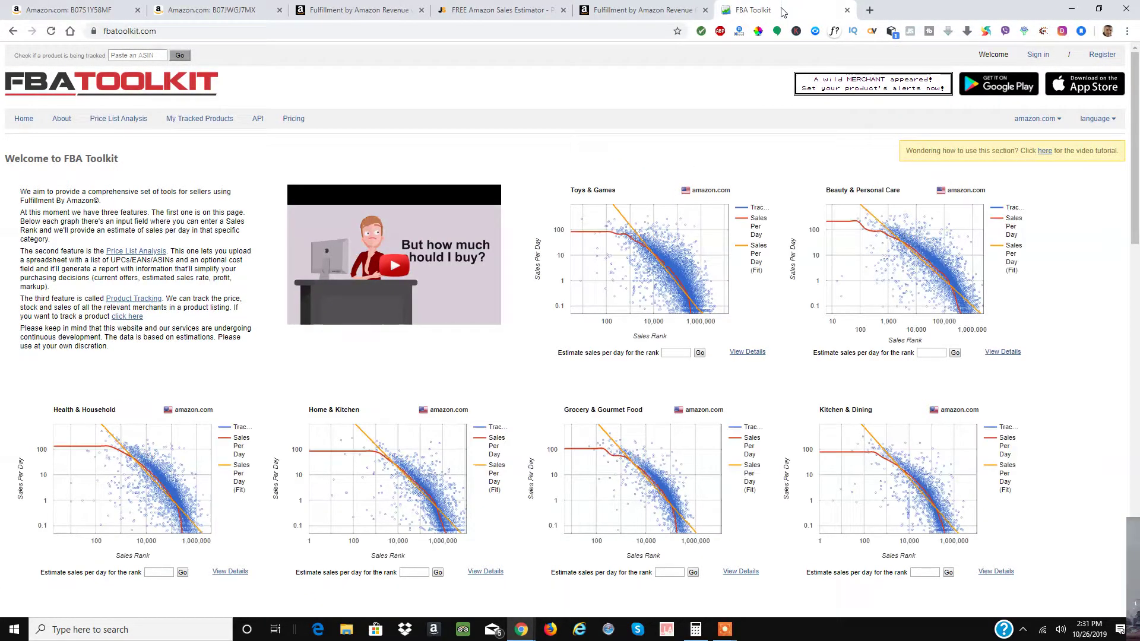
Estimate the daily sales in Toys & Games for sales rank 10000 and for rank 100.
{"action": "left_click", "coordinate": [674, 352]}
{"action": "type", "text": "0000"}
{"action": "left_click", "coordinate": [699, 354]}
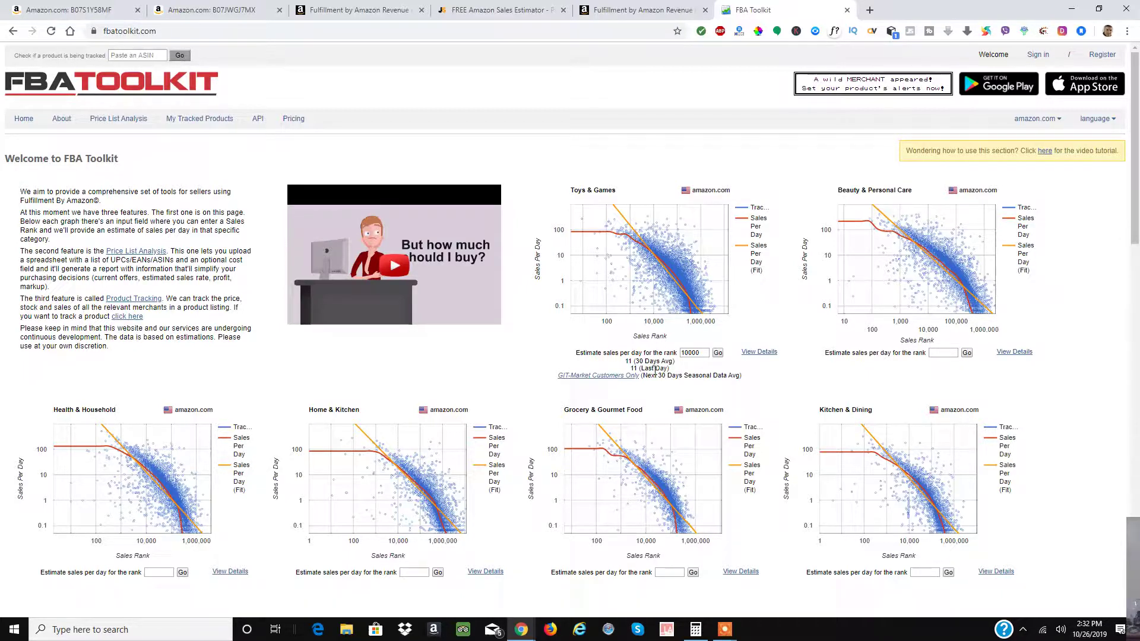
{"action": "left_click_drag", "start_coordinate": [702, 355], "coordinate": [661, 351]}
{"action": "type", "text": "100"}
{"action": "left_click", "coordinate": [718, 353]}
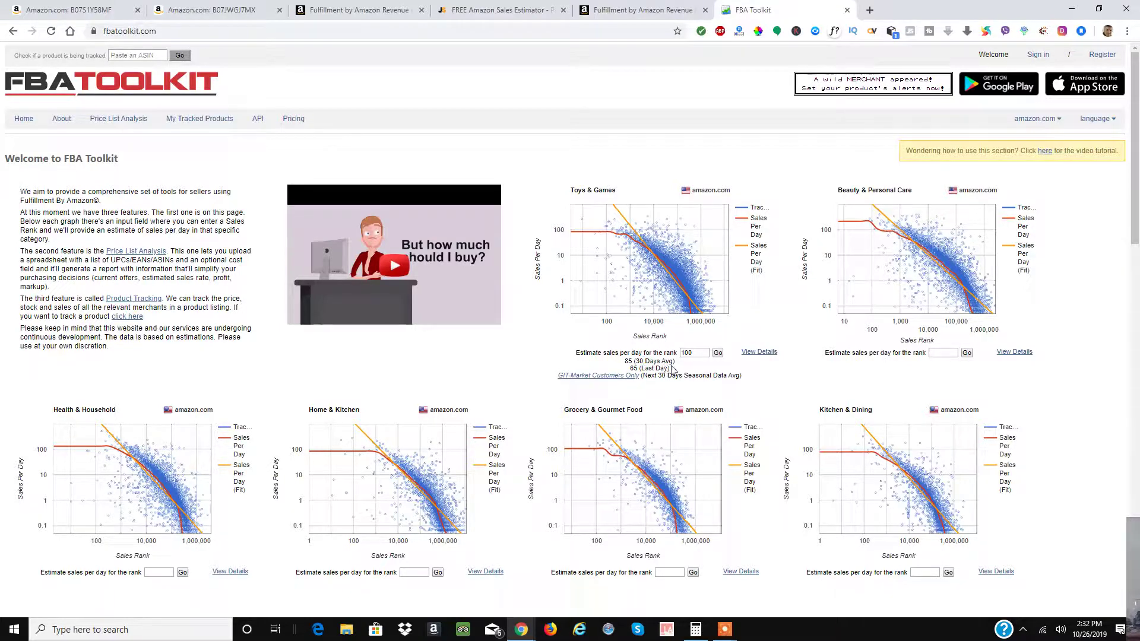
Estimate the daily sales in Toys & Games for sales rank 1 and for rank 100000.
{"action": "double_click", "coordinate": [696, 351]}
{"action": "type", "text": "1"}
{"action": "left_click", "coordinate": [718, 353]}
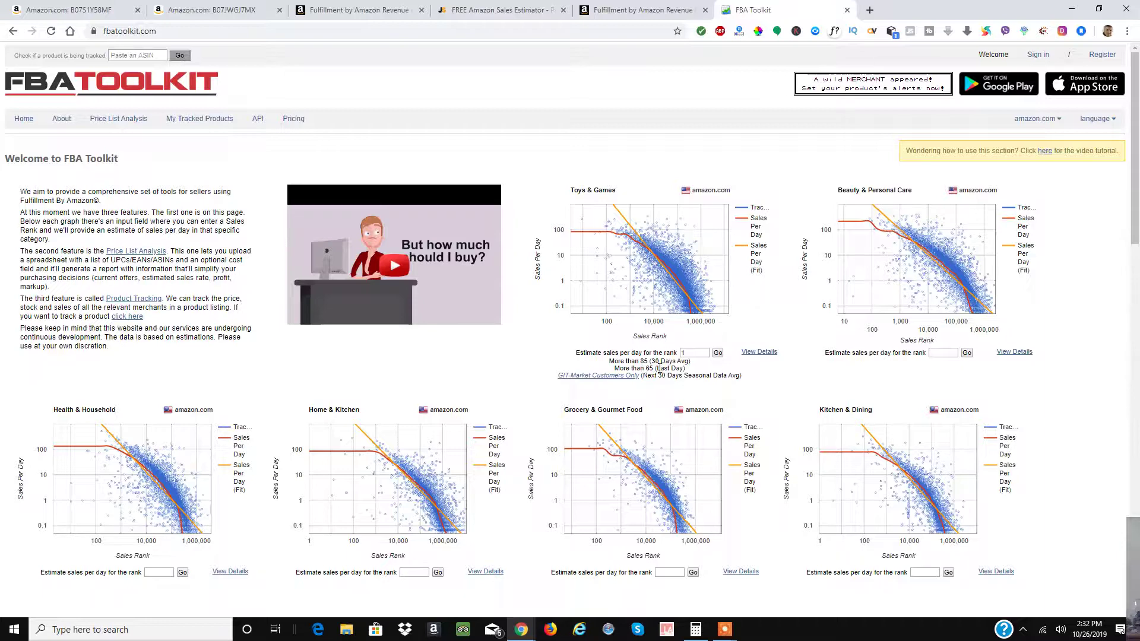
{"action": "double_click", "coordinate": [682, 353]}
{"action": "left_click", "coordinate": [691, 353]}
{"action": "left_click", "coordinate": [719, 353]}
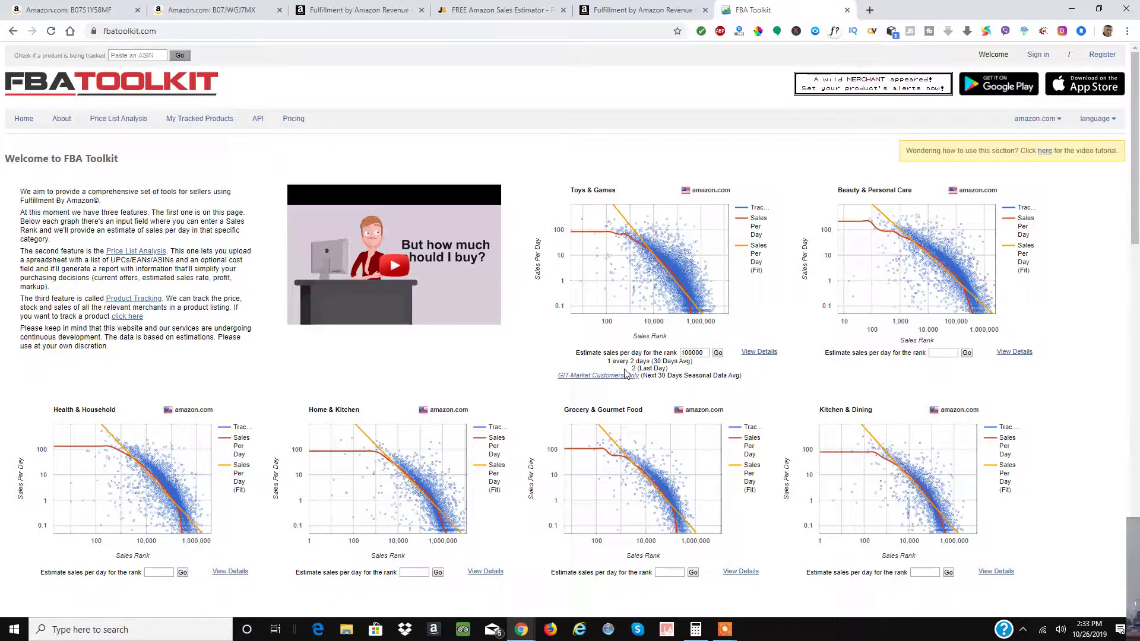
Estimate the daily sales in Toys & Games for sales rank 10000 and for rank 15000.
{"action": "double_click", "coordinate": [706, 353]}
{"action": "type", "text": "4000"}
{"action": "left_click", "coordinate": [718, 354]}
{"action": "left_click", "coordinate": [718, 354]}
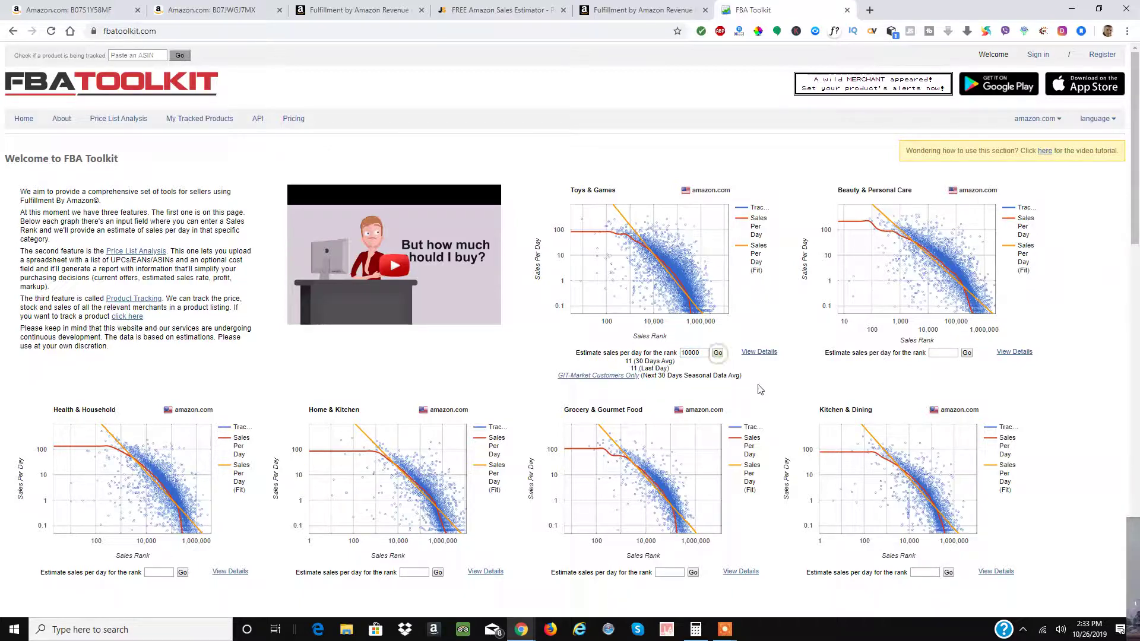
{"action": "left_click", "coordinate": [688, 353]}
{"action": "left_click", "coordinate": [718, 353]}
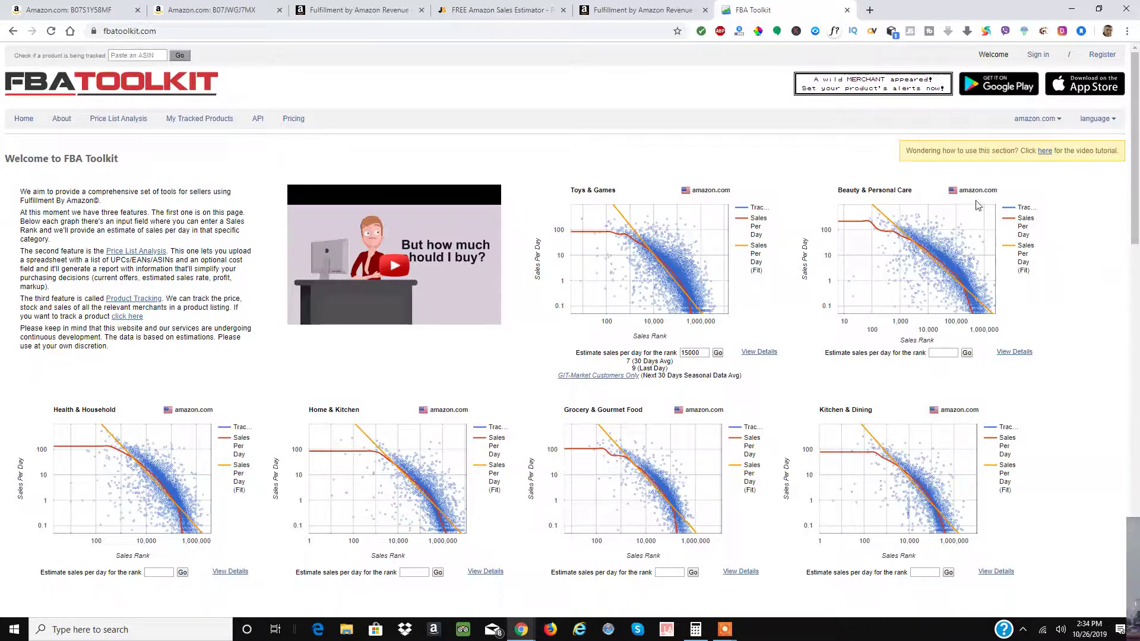
Examine the sales rank charts of all product categories, from Toys & Games down to Movies & TV.
{"action": "scroll", "coordinate": [262, 241], "scroll_direction": "down", "scroll_amount": 4}
{"action": "scroll", "coordinate": [262, 240], "scroll_direction": "down", "scroll_amount": 1}
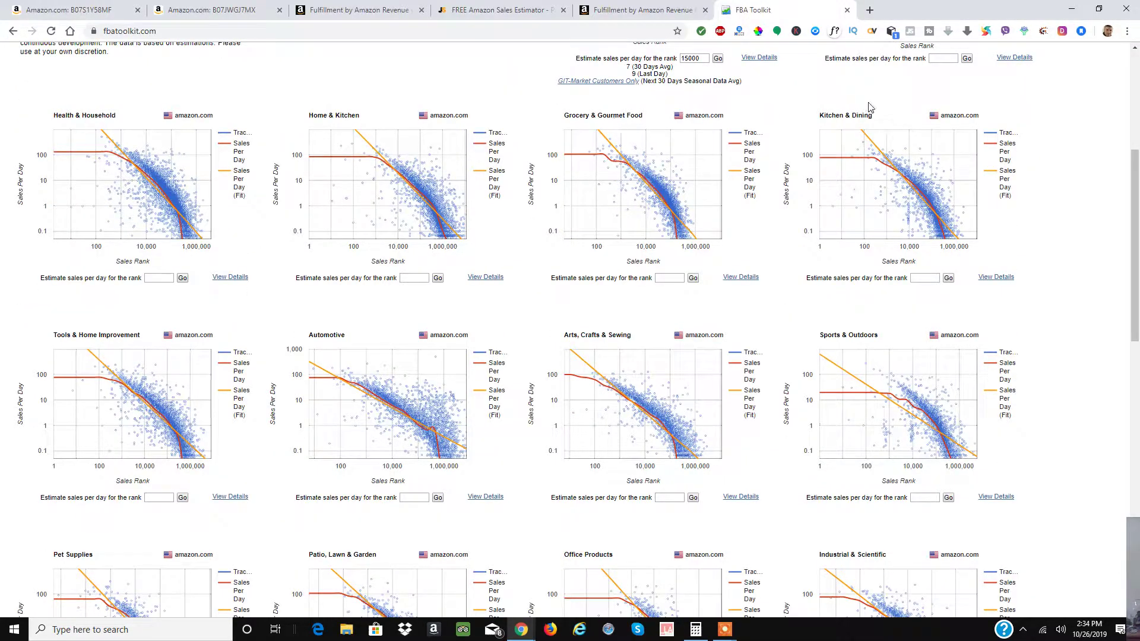
{"action": "left_click_drag", "start_coordinate": [1129, 163], "coordinate": [1134, 60]}
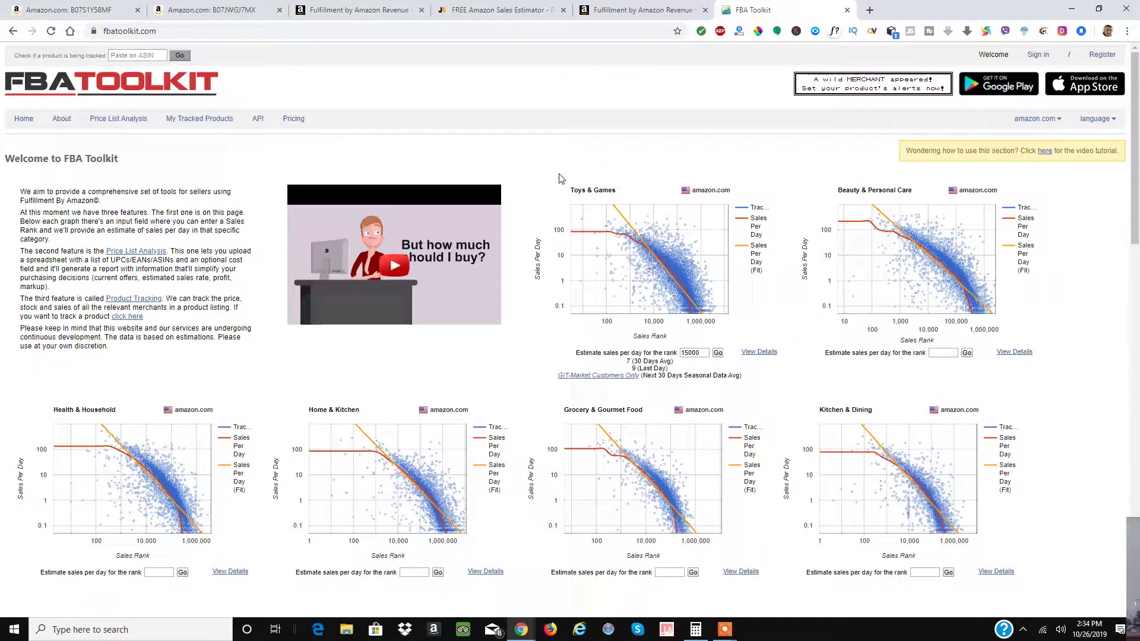
{"action": "left_click_drag", "start_coordinate": [1136, 200], "coordinate": [1135, 548]}
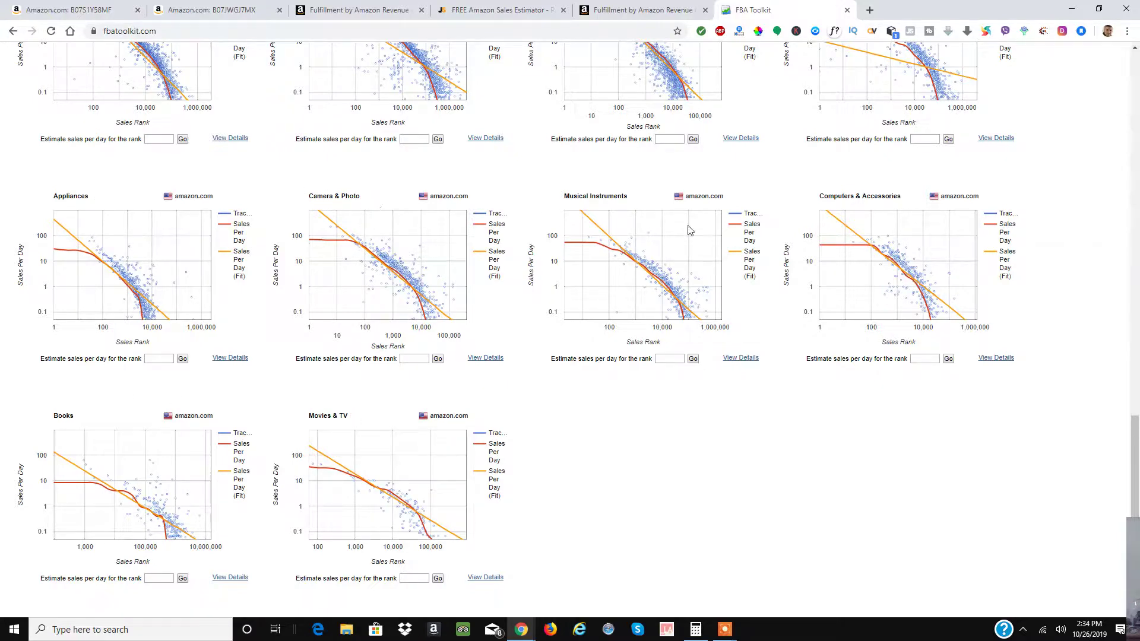
{"action": "left_click_drag", "start_coordinate": [1135, 422], "coordinate": [1139, 362]}
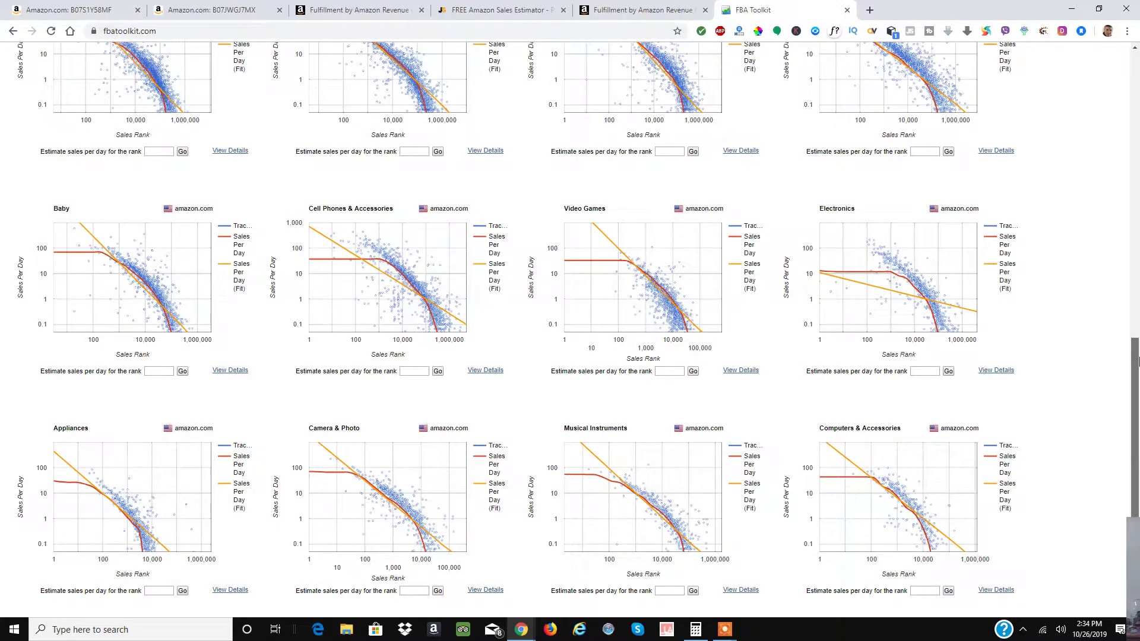
{"action": "left_click_drag", "start_coordinate": [1139, 361], "coordinate": [1139, 54]}
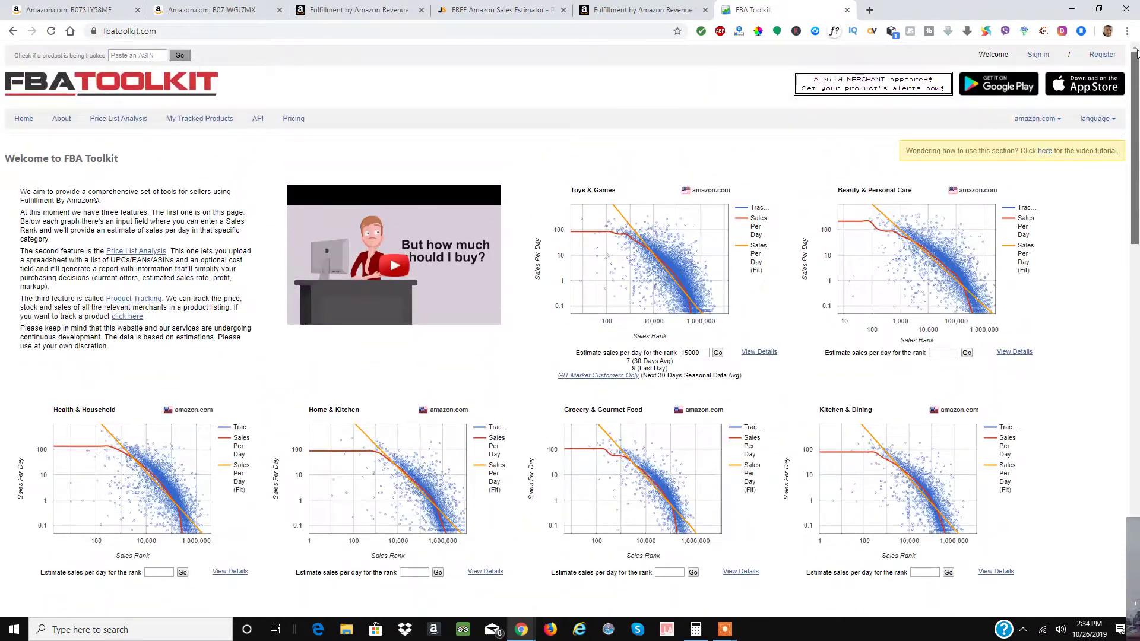
Compare the FBA Revenue Calculator, the Jungle Scout Sales Estimator and FBA Toolkit, finishing on the Sales Estimator.
{"action": "left_click", "coordinate": [659, 8]}
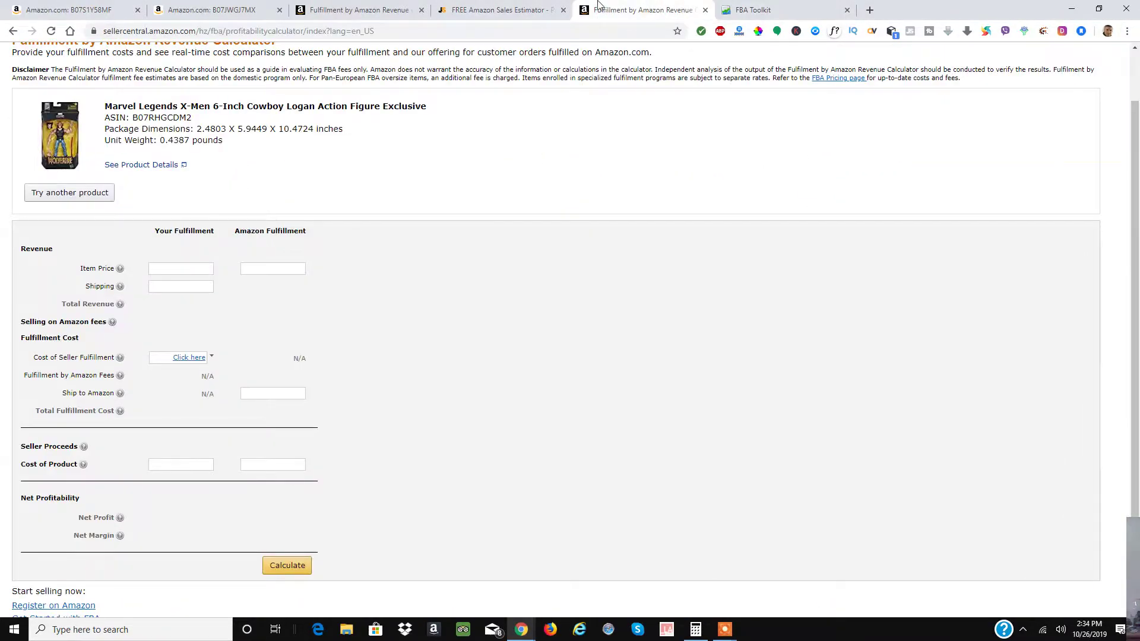
{"action": "left_click", "coordinate": [510, 8]}
{"action": "left_click", "coordinate": [659, 8]}
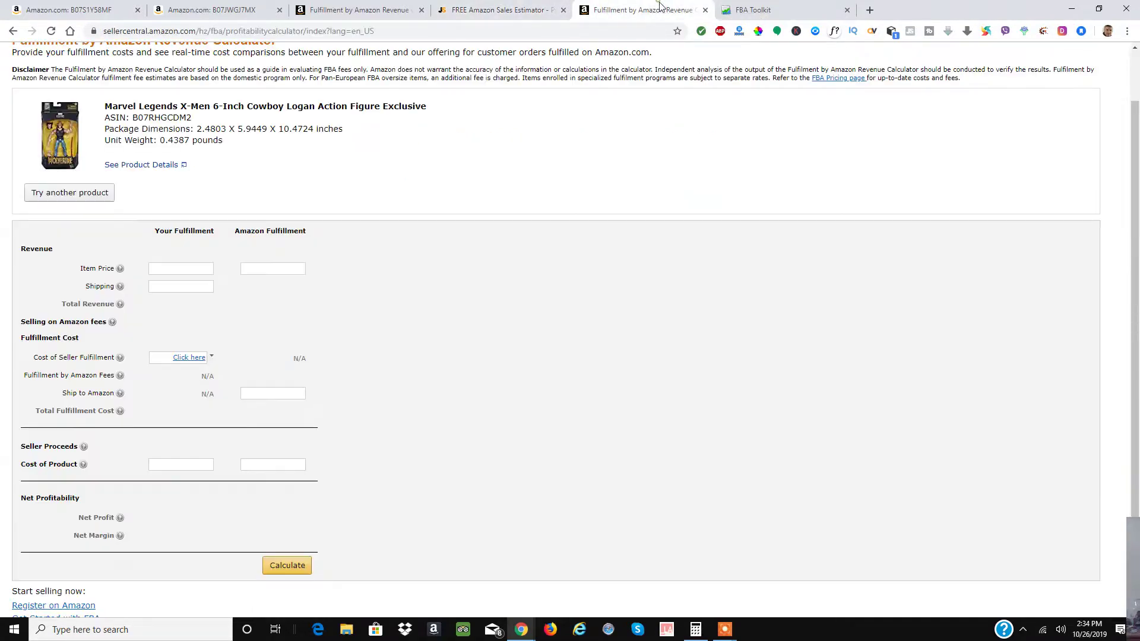
{"action": "left_click", "coordinate": [535, 8]}
{"action": "left_click", "coordinate": [629, 9]}
{"action": "left_click", "coordinate": [535, 8]}
{"action": "left_click", "coordinate": [588, 5]}
{"action": "left_click", "coordinate": [772, 9]}
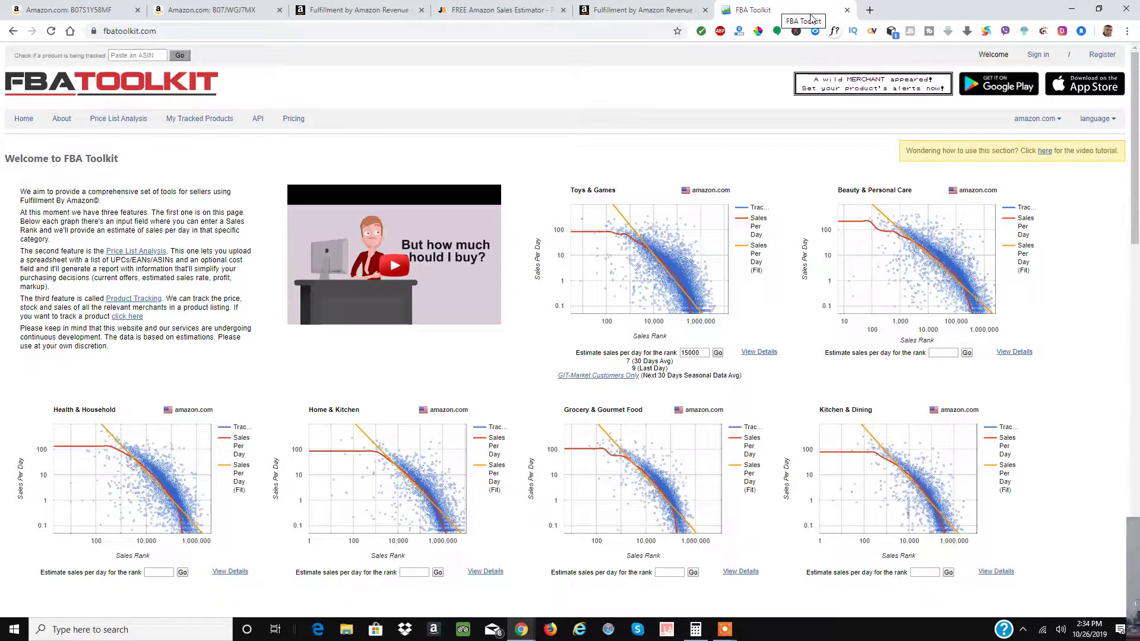
{"action": "left_click", "coordinate": [666, 5]}
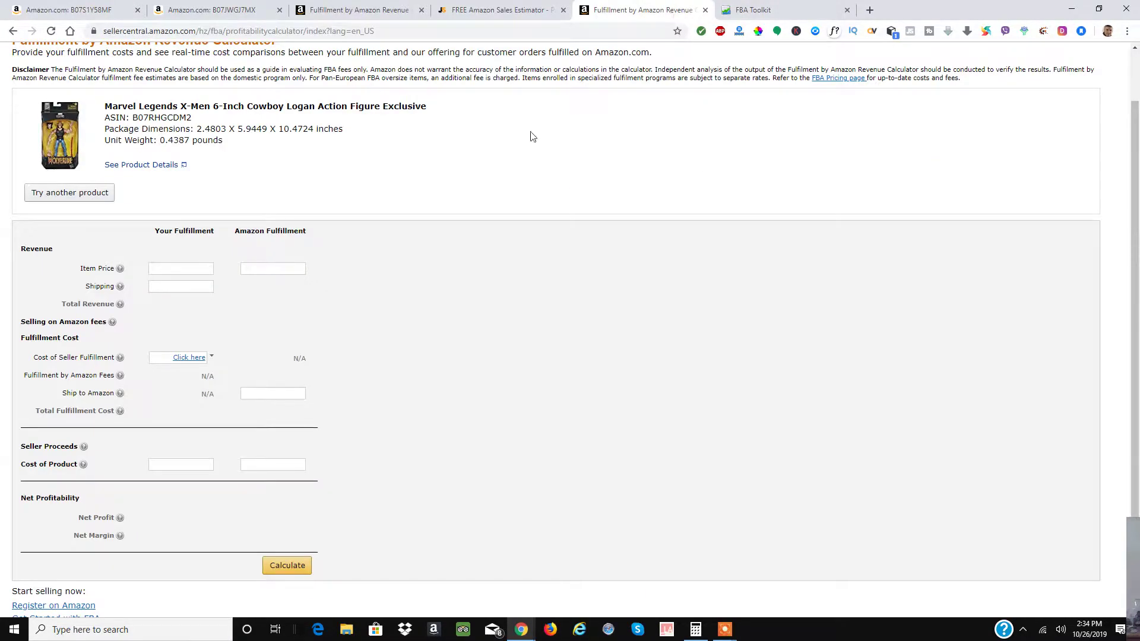
{"action": "scroll", "coordinate": [376, 227], "scroll_direction": "up", "scroll_amount": 1}
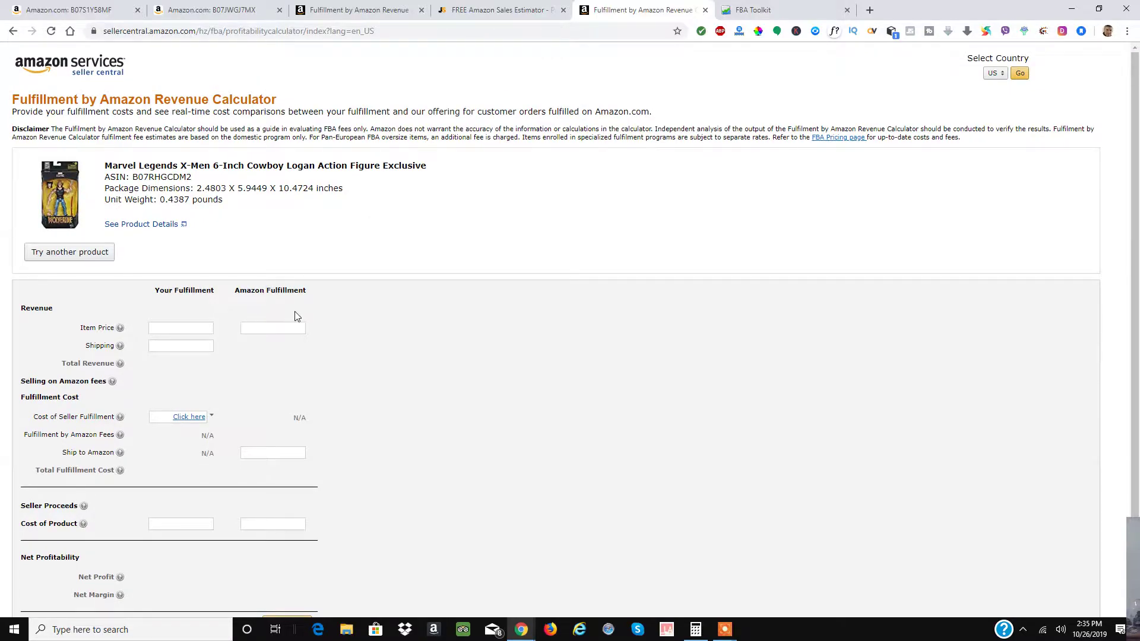
{"action": "scroll", "coordinate": [234, 273], "scroll_direction": "down", "scroll_amount": 1}
{"action": "scroll", "coordinate": [234, 274], "scroll_direction": "up", "scroll_amount": 1}
{"action": "left_click", "coordinate": [497, 7]}
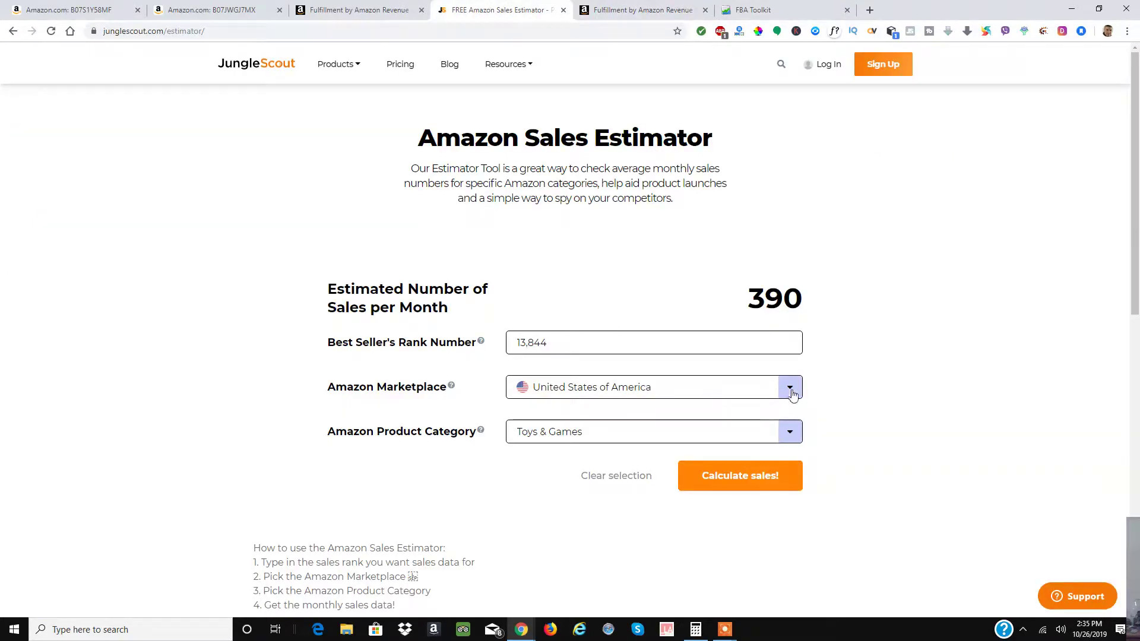
Check the marketplace choices in the Sales Estimator, keep United States of America, and return to the Amazon results for B07JWGJ7MX.
{"action": "left_click", "coordinate": [800, 391]}
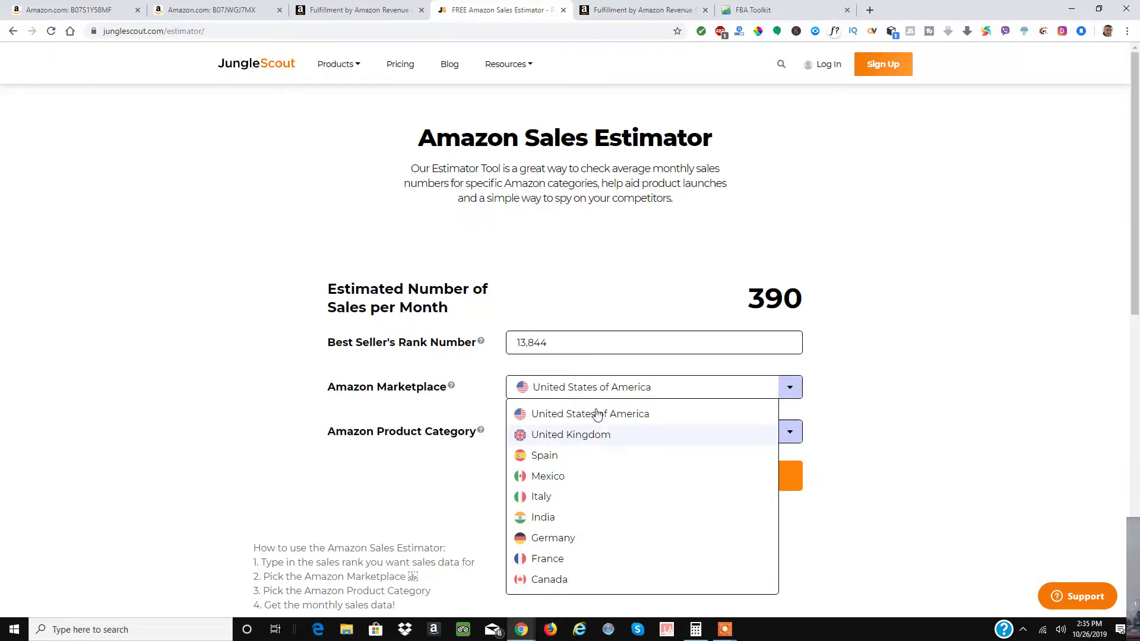
{"action": "left_click", "coordinate": [646, 388]}
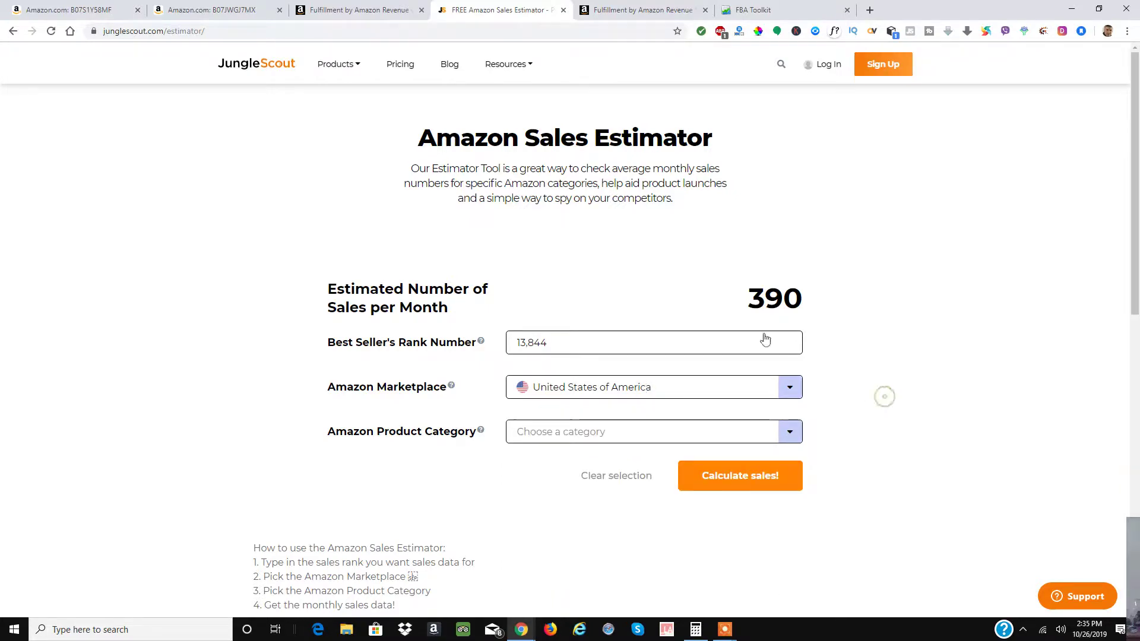
{"action": "left_click", "coordinate": [366, 7]}
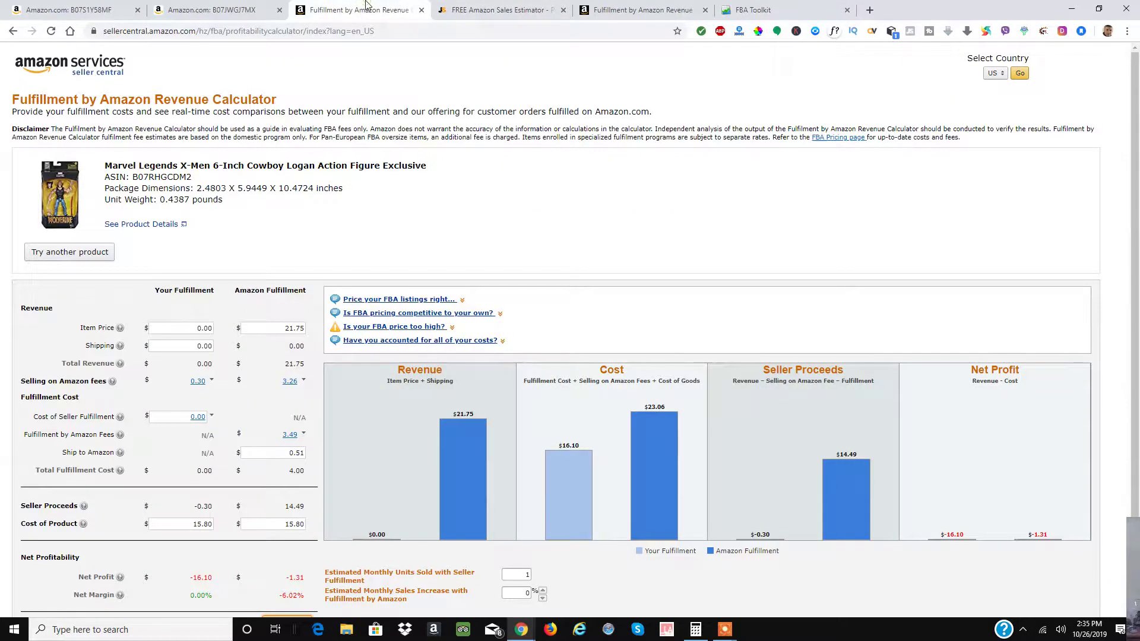
{"action": "left_click", "coordinate": [220, 8]}
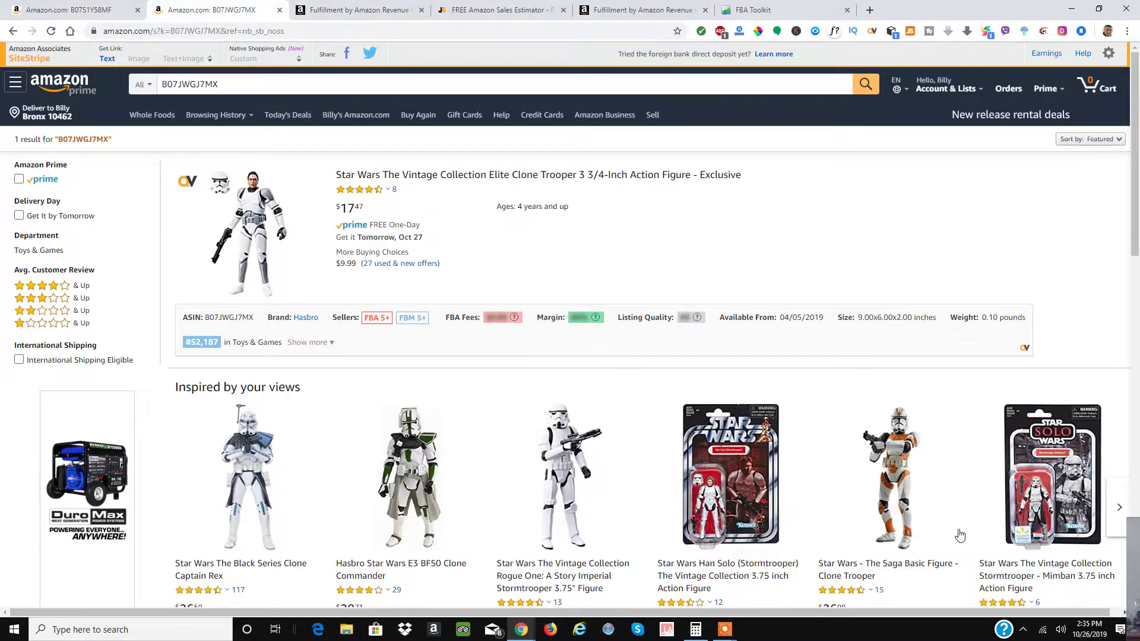
{"action": "mouse_move", "coordinate": [722, 637]}
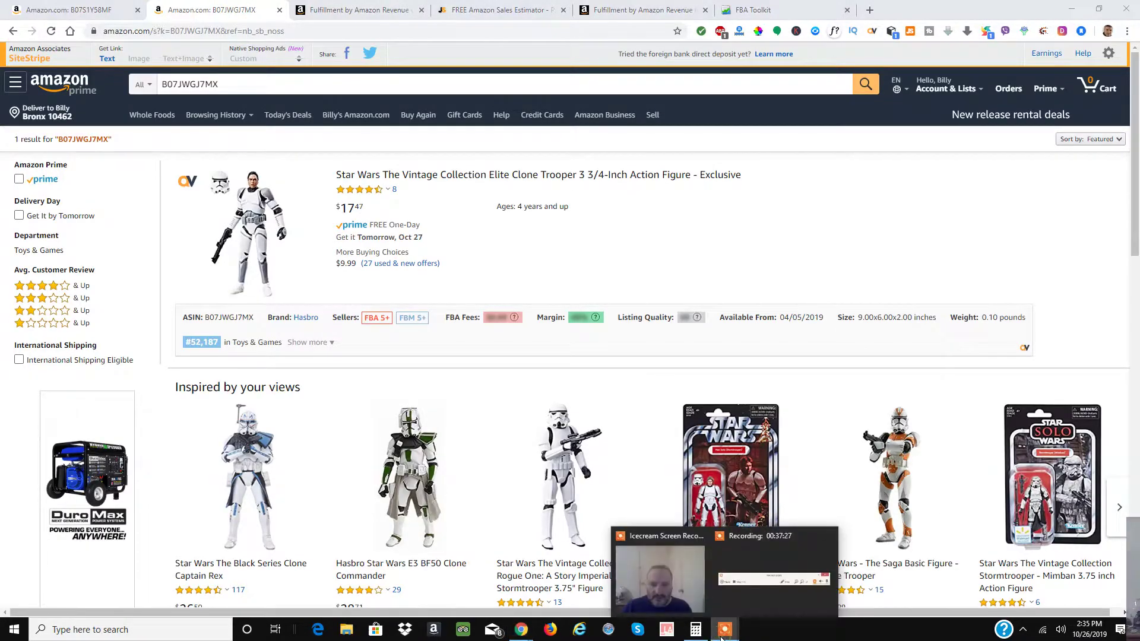
{"action": "left_click", "coordinate": [758, 579]}
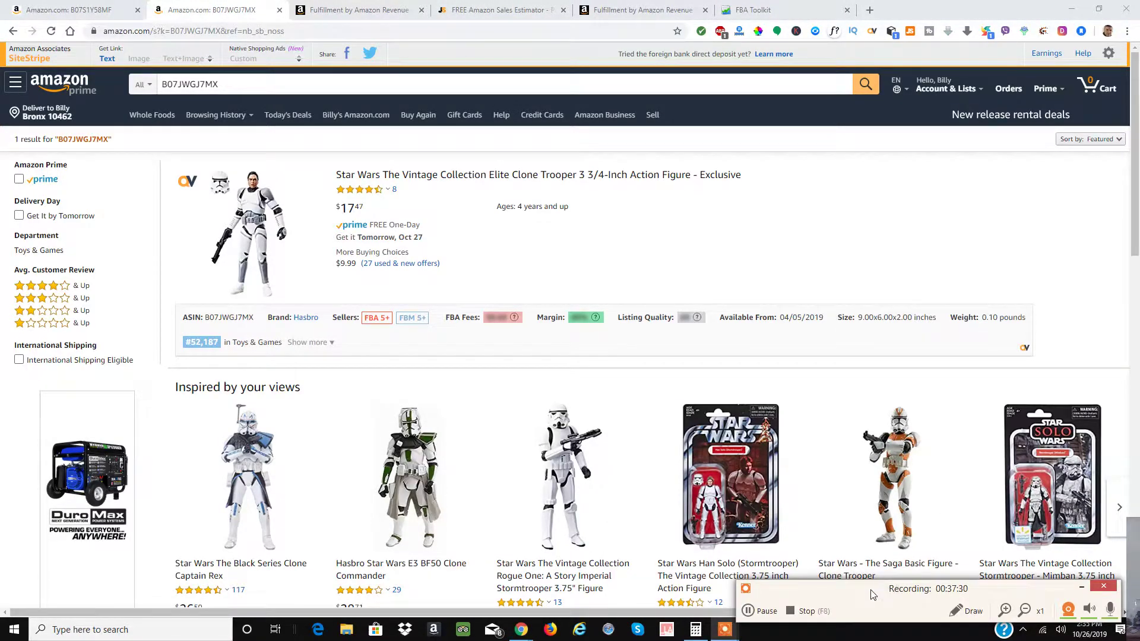
{"action": "left_click_drag", "start_coordinate": [872, 591], "coordinate": [607, 313]}
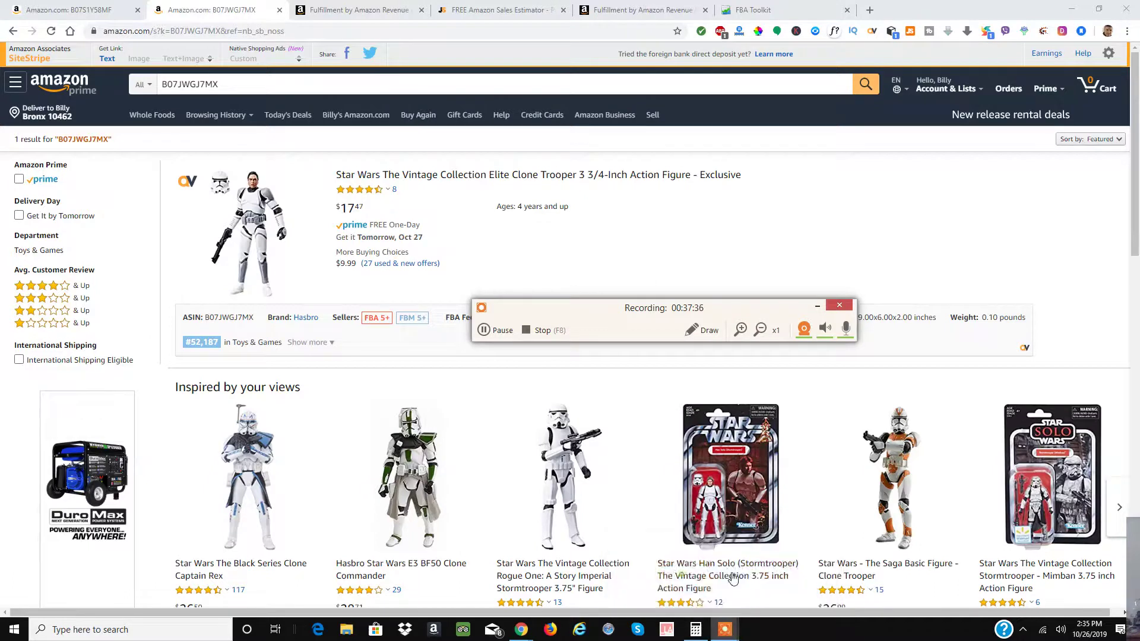
{"action": "mouse_move", "coordinate": [724, 630]}
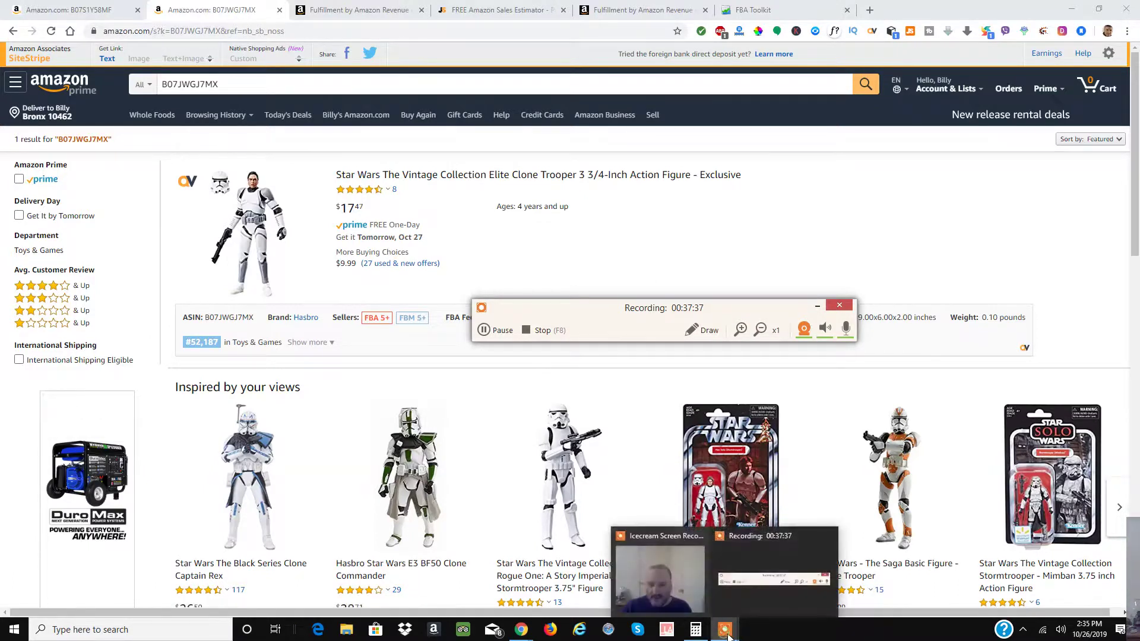
{"action": "left_click", "coordinate": [672, 572]}
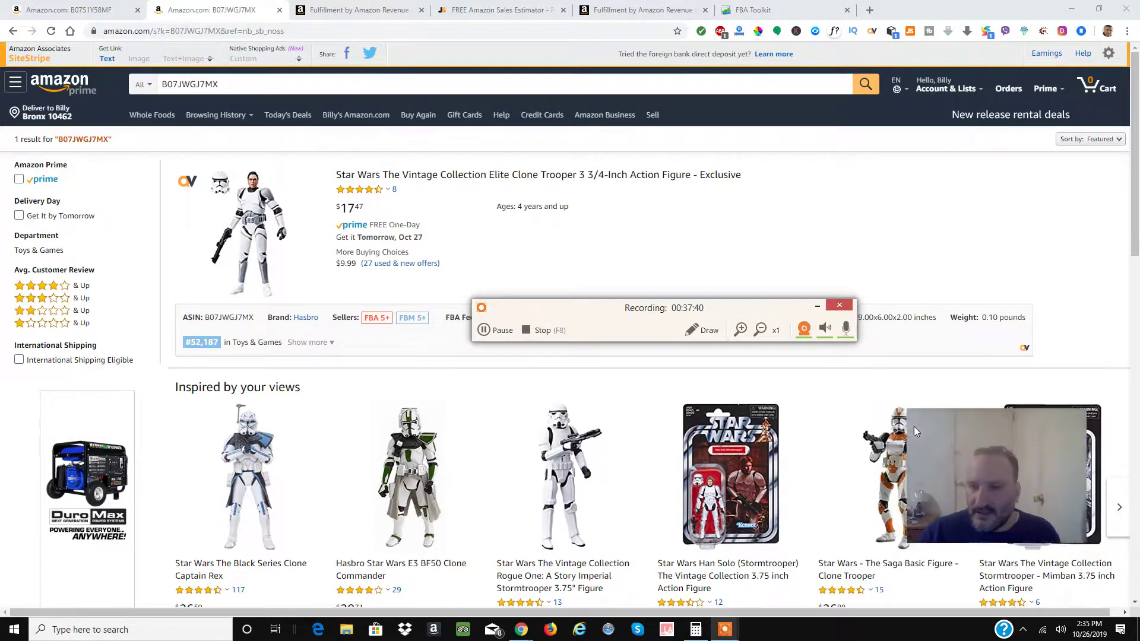
{"action": "mouse_move", "coordinate": [914, 426]}
{"action": "left_mouse_down"}
{"action": "mouse_move", "coordinate": [906, 401]}
{"action": "mouse_move", "coordinate": [826, 336]}
{"action": "mouse_move", "coordinate": [915, 425]}
{"action": "left_mouse_up"}
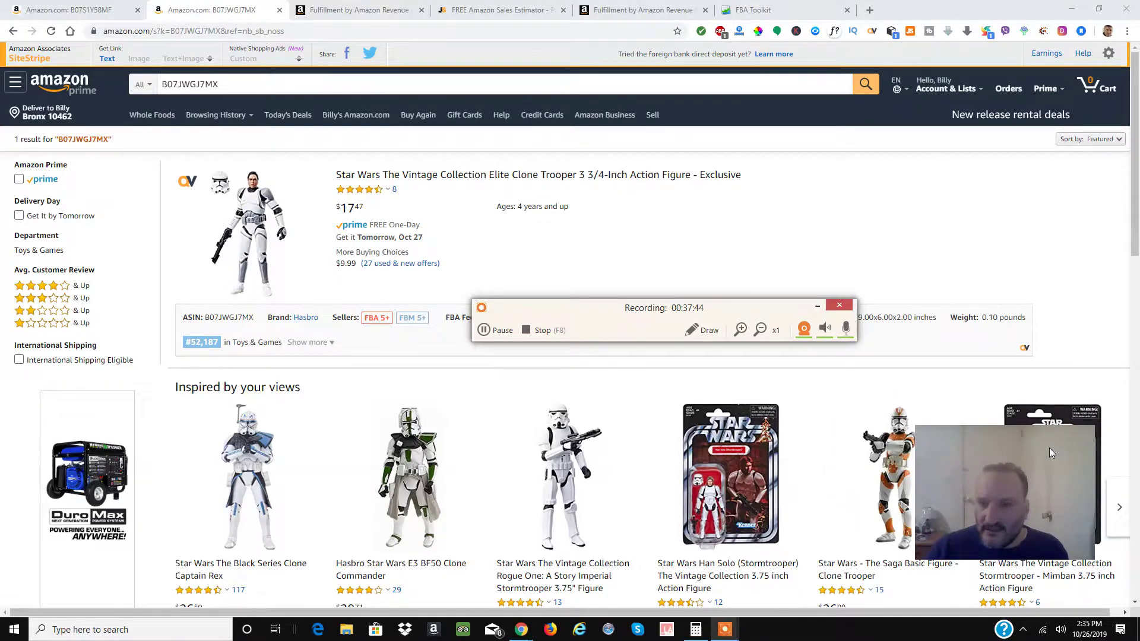
{"action": "left_click_drag", "start_coordinate": [1049, 448], "coordinate": [1025, 231]}
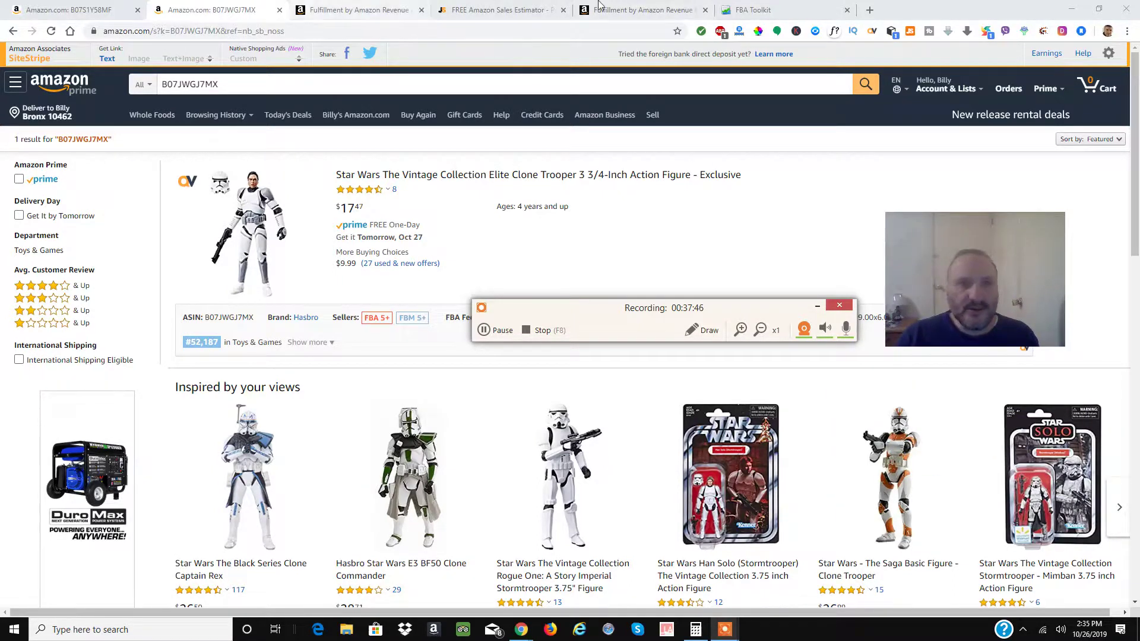
Open eedistribution.com in a new tab and sign in to the wholesale account with the prefilled credentials.
{"action": "left_click", "coordinate": [870, 10]}
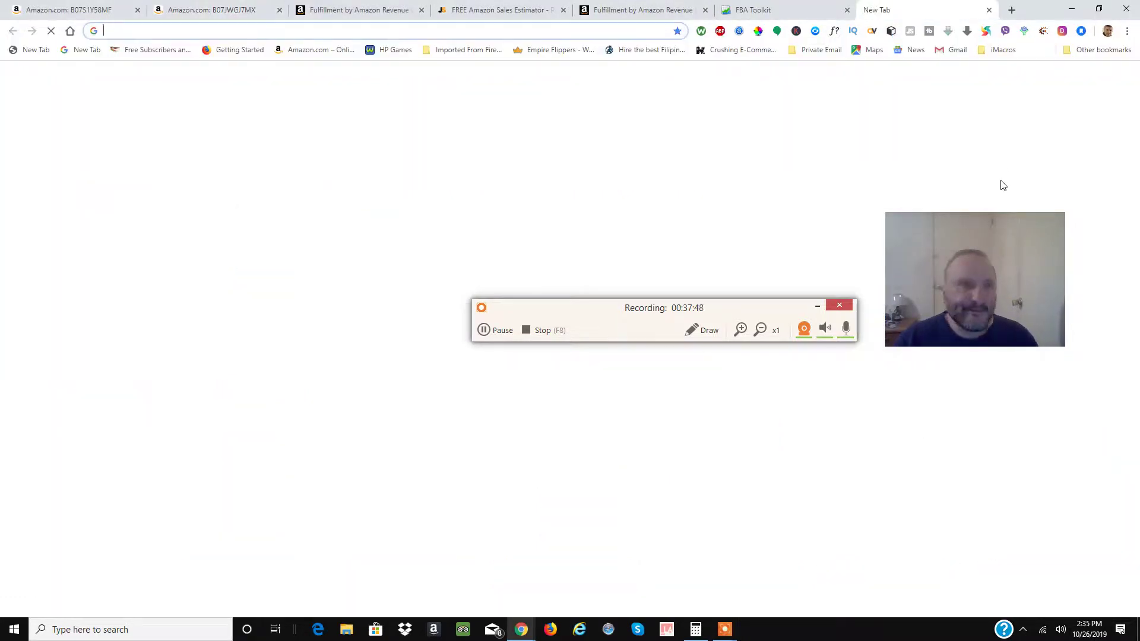
{"action": "type", "text": "eedistribution.com"}
{"action": "key", "text": "Return"}
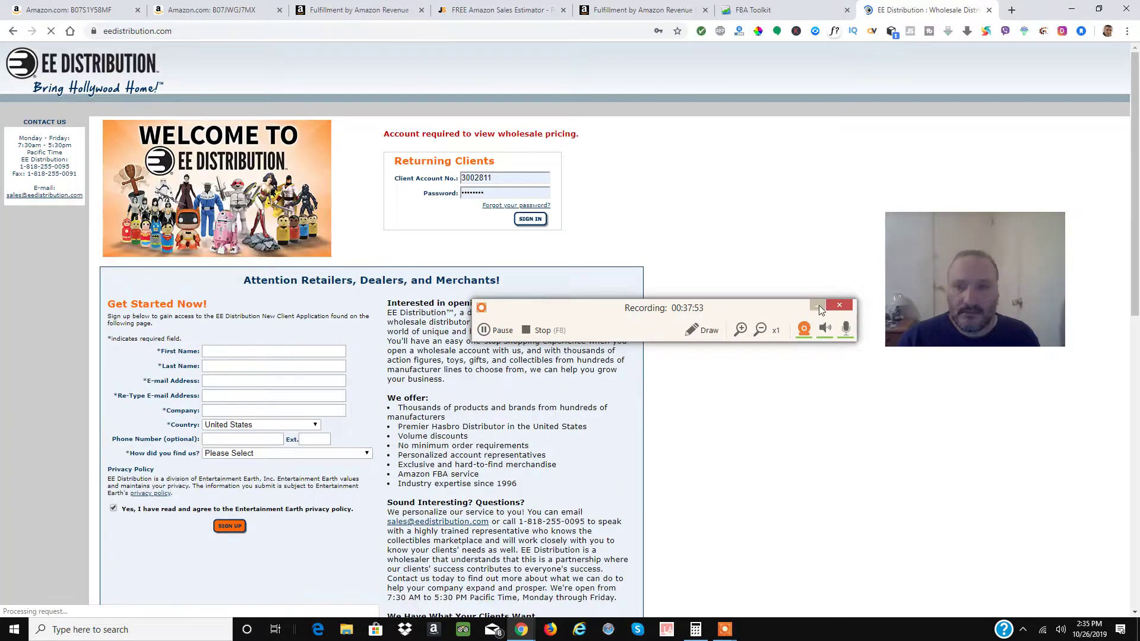
{"action": "left_click", "coordinate": [818, 306]}
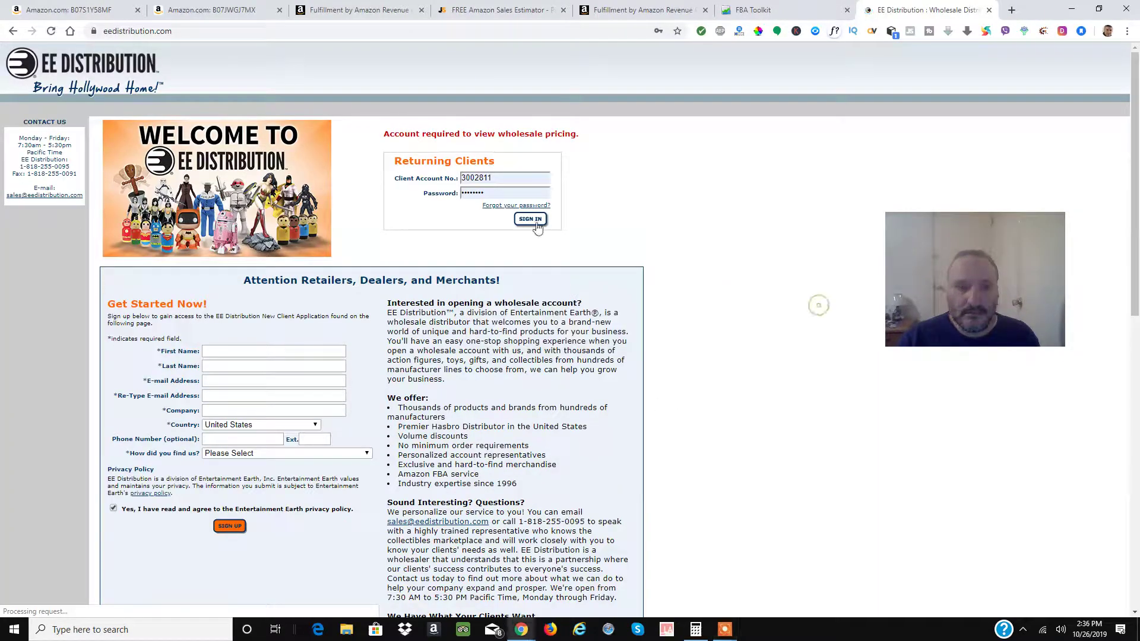
{"action": "left_click", "coordinate": [534, 219]}
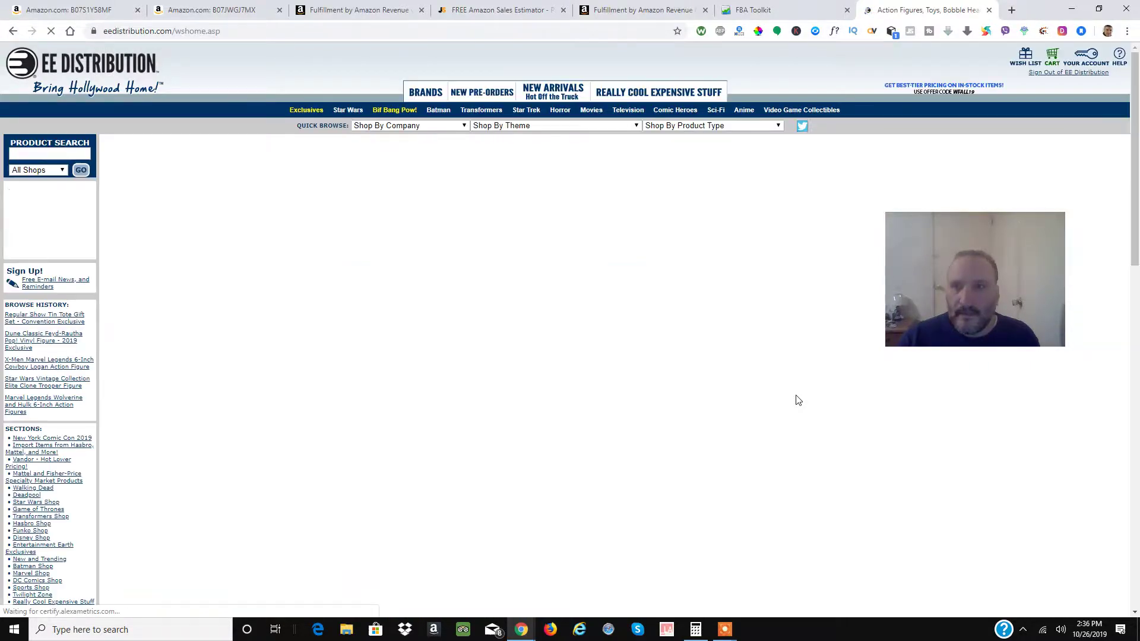
Open the EE Distribution account's order list and view the details of the 10/25/2019 order.
{"action": "left_click_drag", "start_coordinate": [901, 265], "coordinate": [980, 497]}
{"action": "left_click", "coordinate": [1095, 57]}
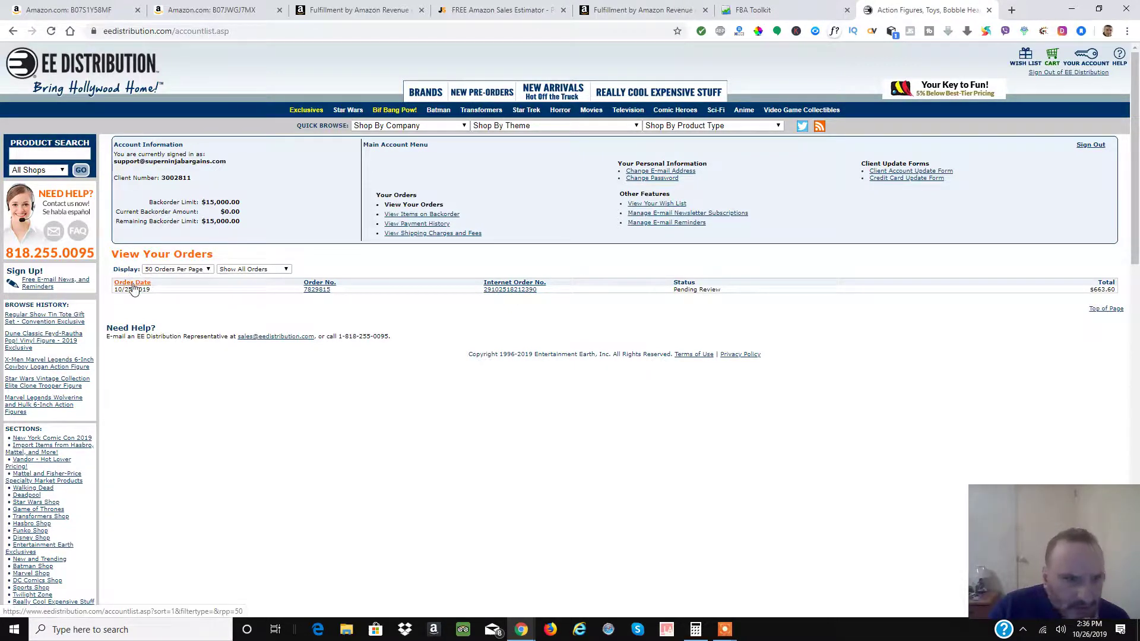
{"action": "left_click", "coordinate": [317, 291]}
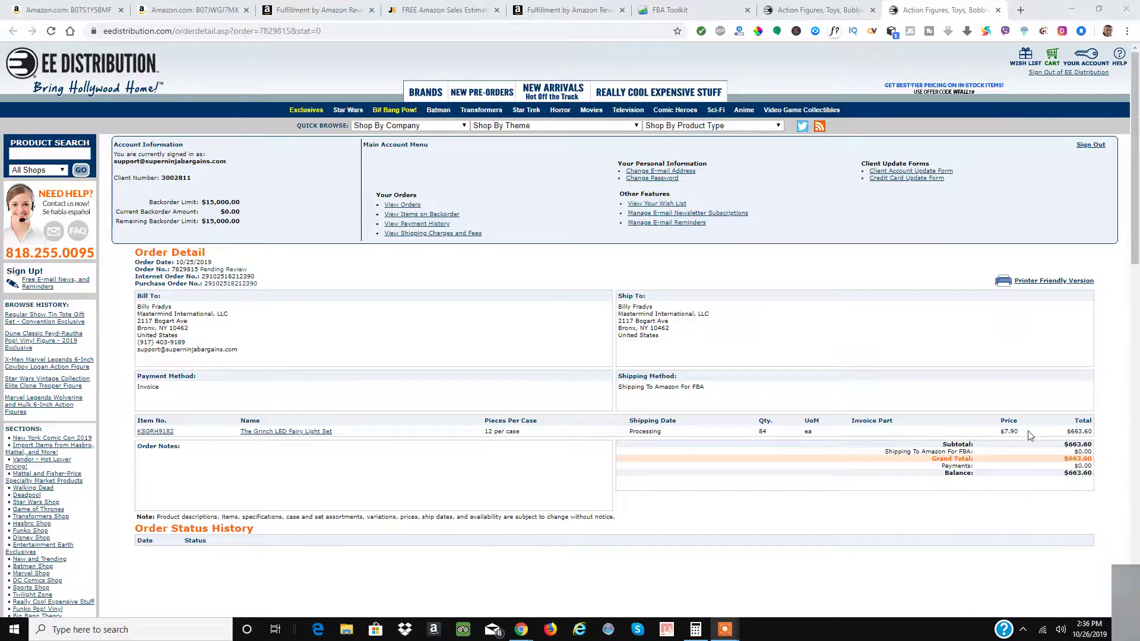
{"action": "left_click", "coordinate": [878, 9]}
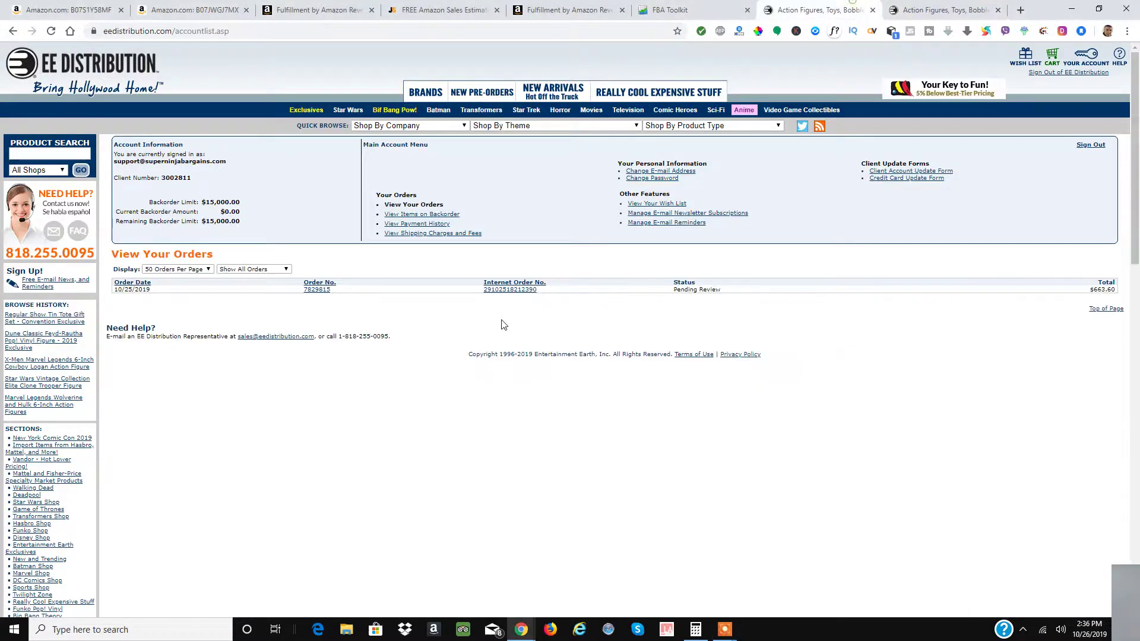
{"action": "left_click", "coordinate": [528, 291]}
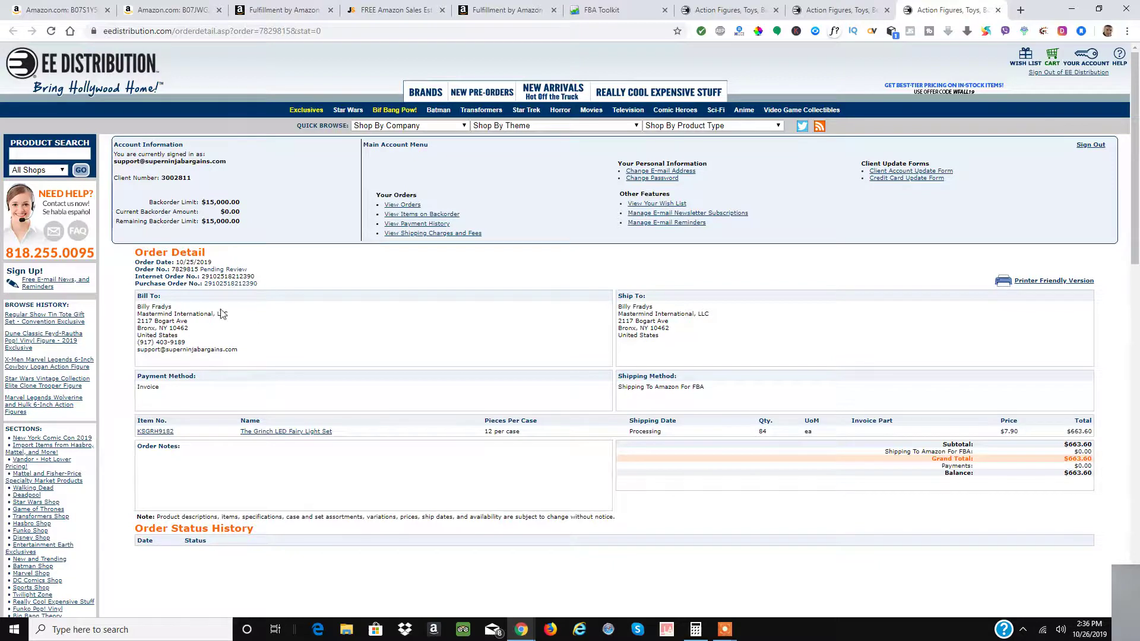
Open sellercentral.amazon.com in a new tab and separate it into its own browser window.
{"action": "left_click", "coordinate": [1021, 10]}
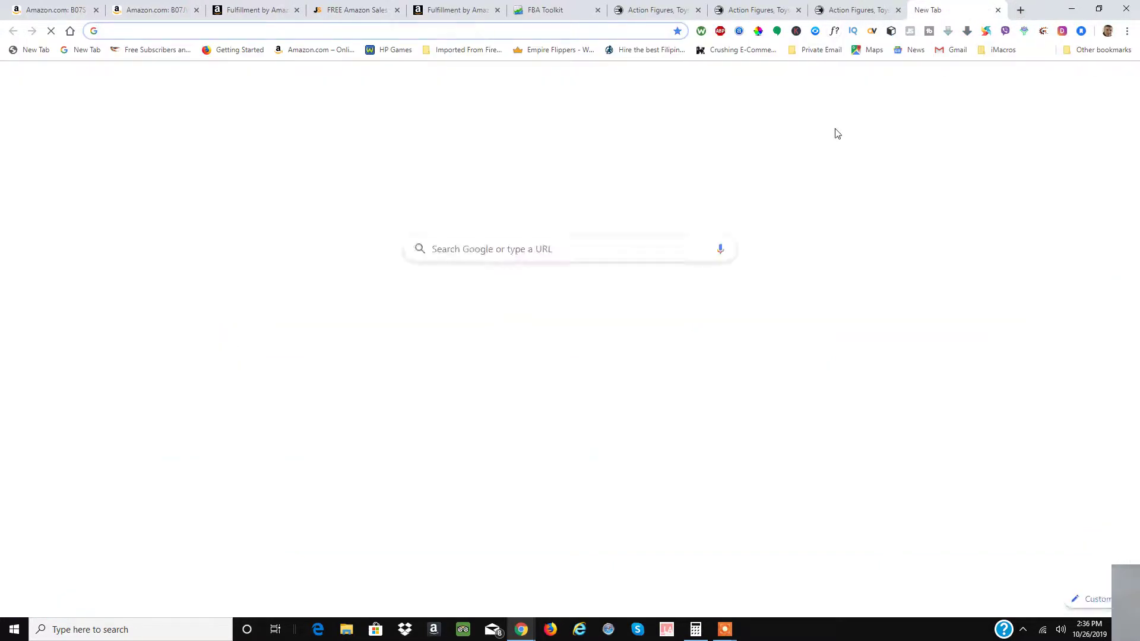
{"action": "type", "text": "sel"}
{"action": "type", "text": "ller"}
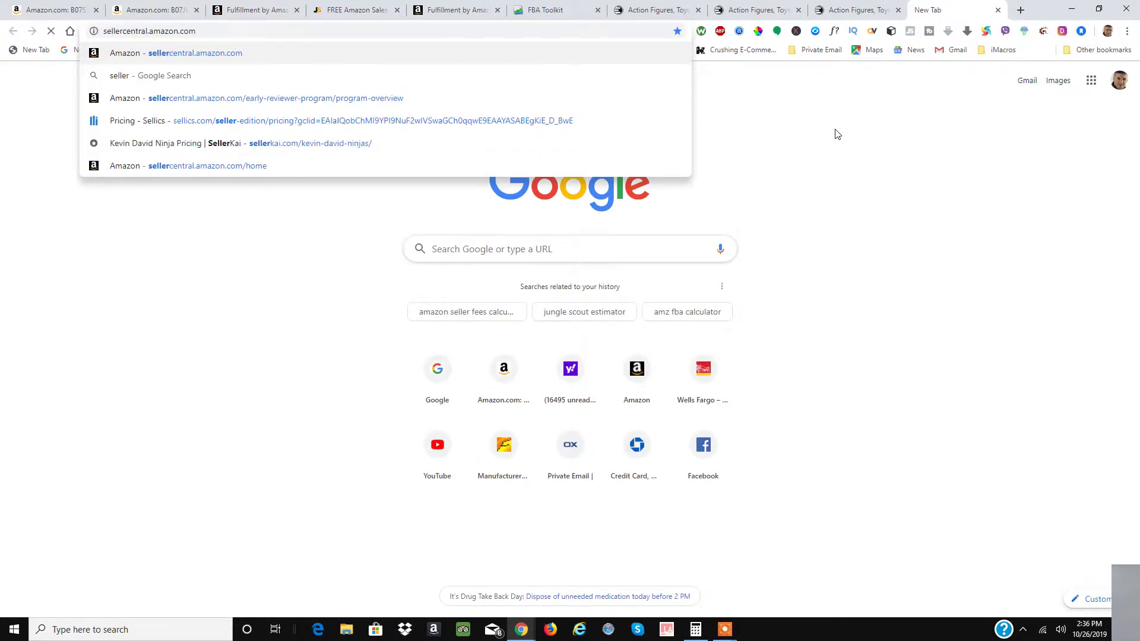
{"action": "key", "text": "Return"}
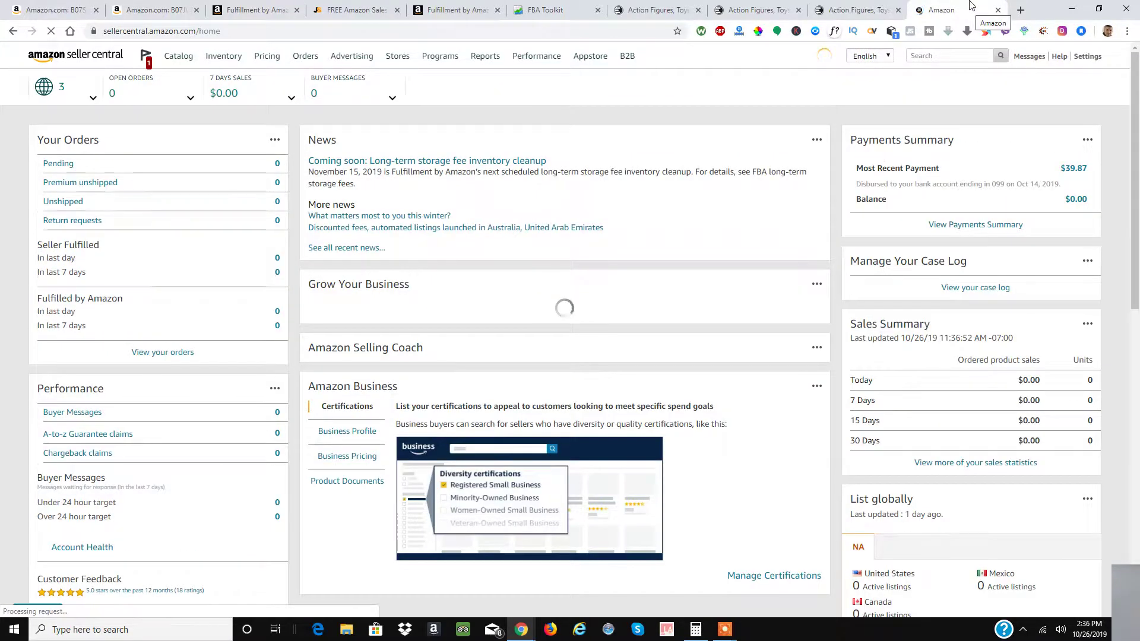
{"action": "left_click_drag", "start_coordinate": [972, 9], "coordinate": [932, 127]}
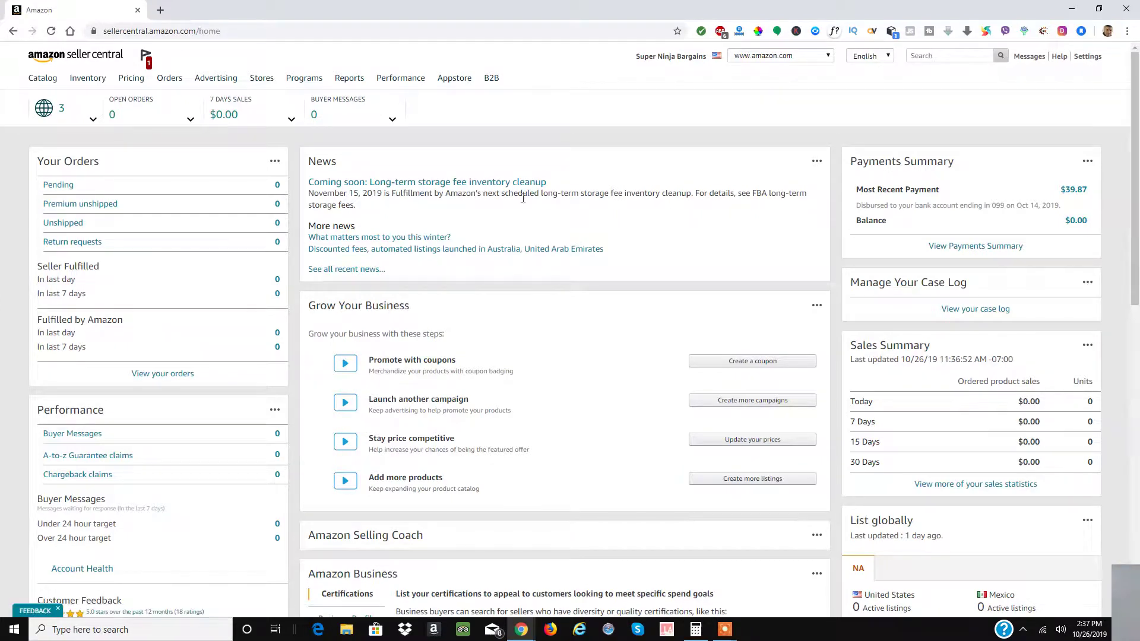
Open Manage Inventory in Seller Central, dismiss the Preferences tip, and look across all columns of the product list.
{"action": "mouse_move", "coordinate": [138, 84]}
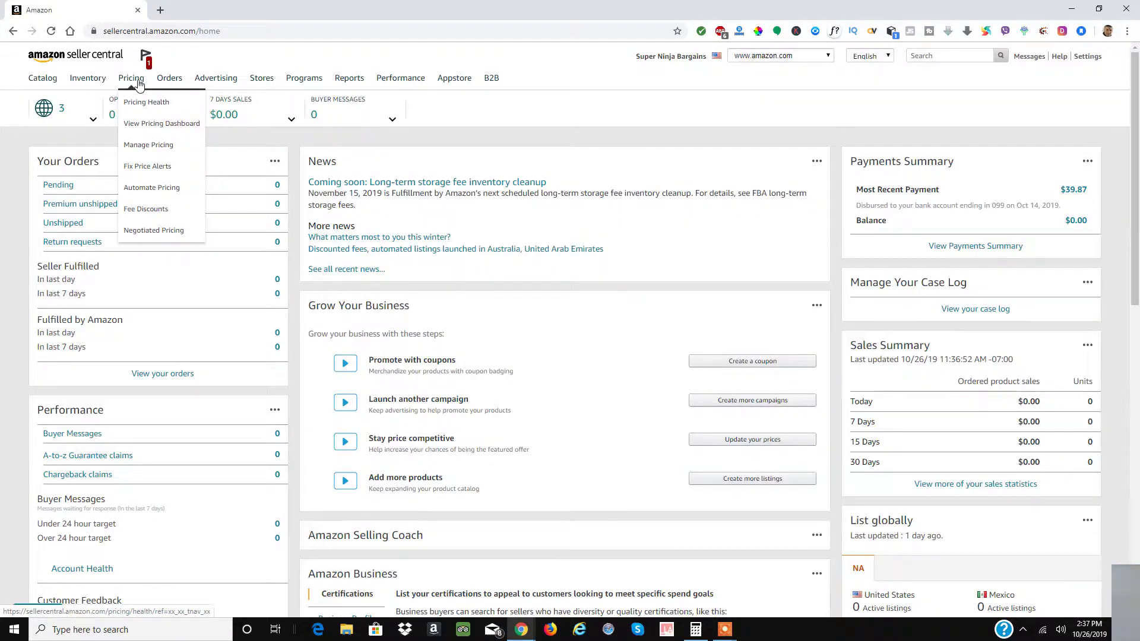
{"action": "mouse_move", "coordinate": [95, 85]}
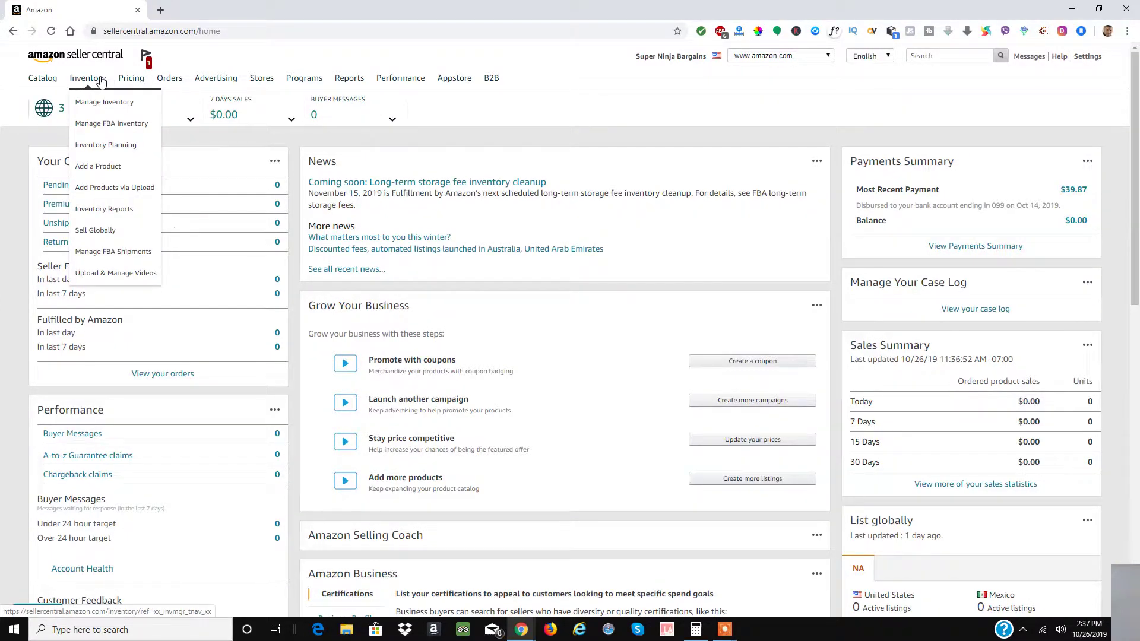
{"action": "left_click", "coordinate": [116, 105]}
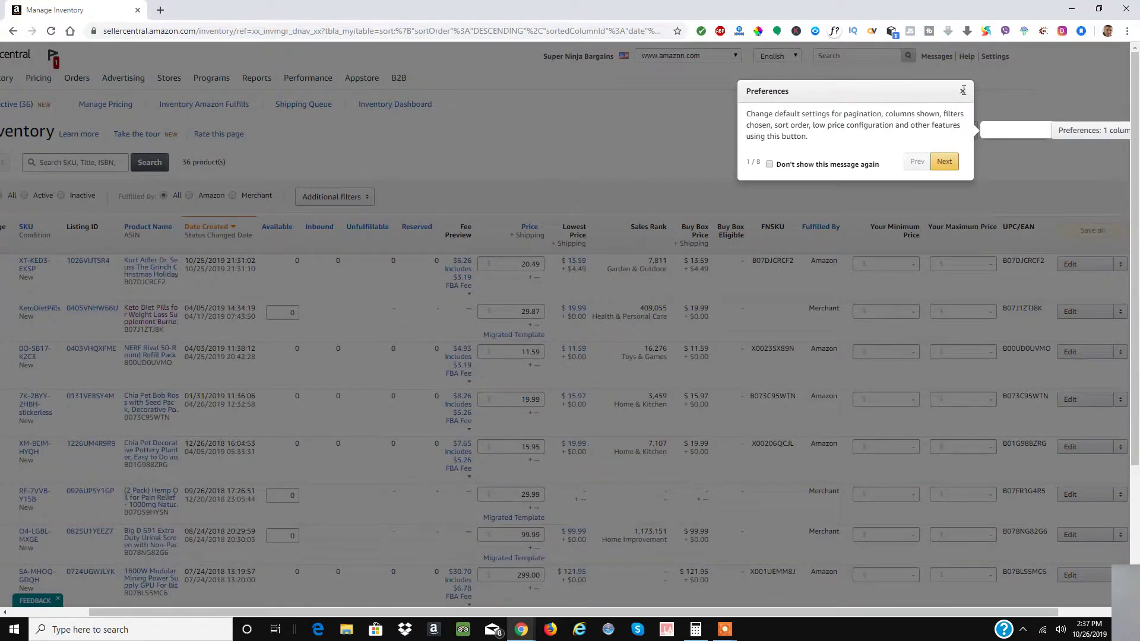
{"action": "left_click", "coordinate": [963, 92]}
{"action": "left_click", "coordinate": [963, 92]}
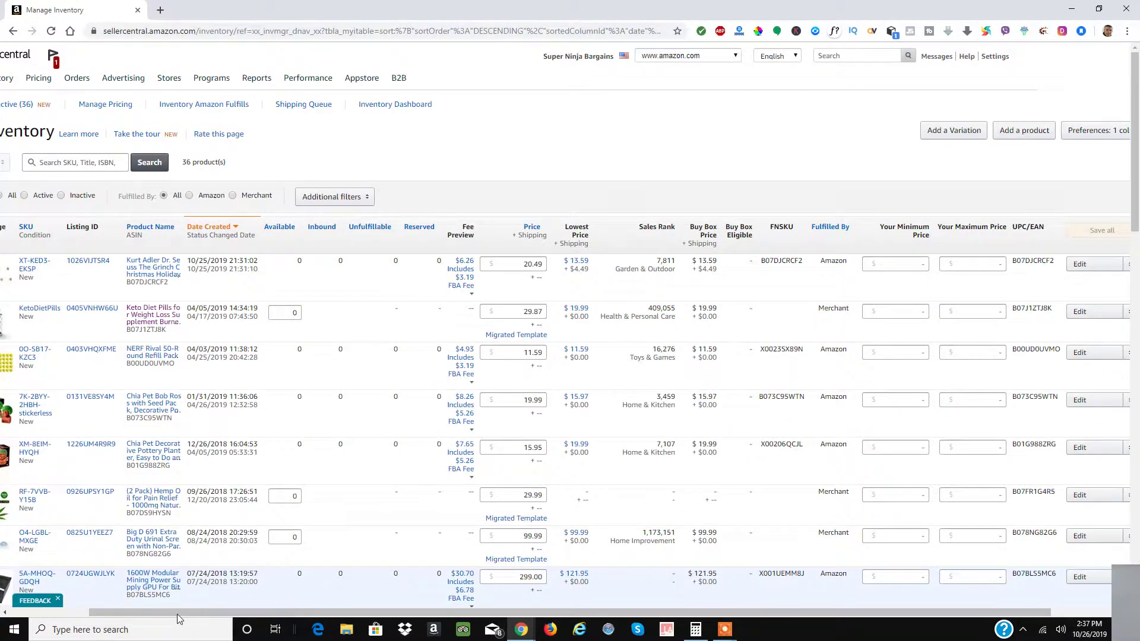
{"action": "left_click", "coordinate": [60, 613]}
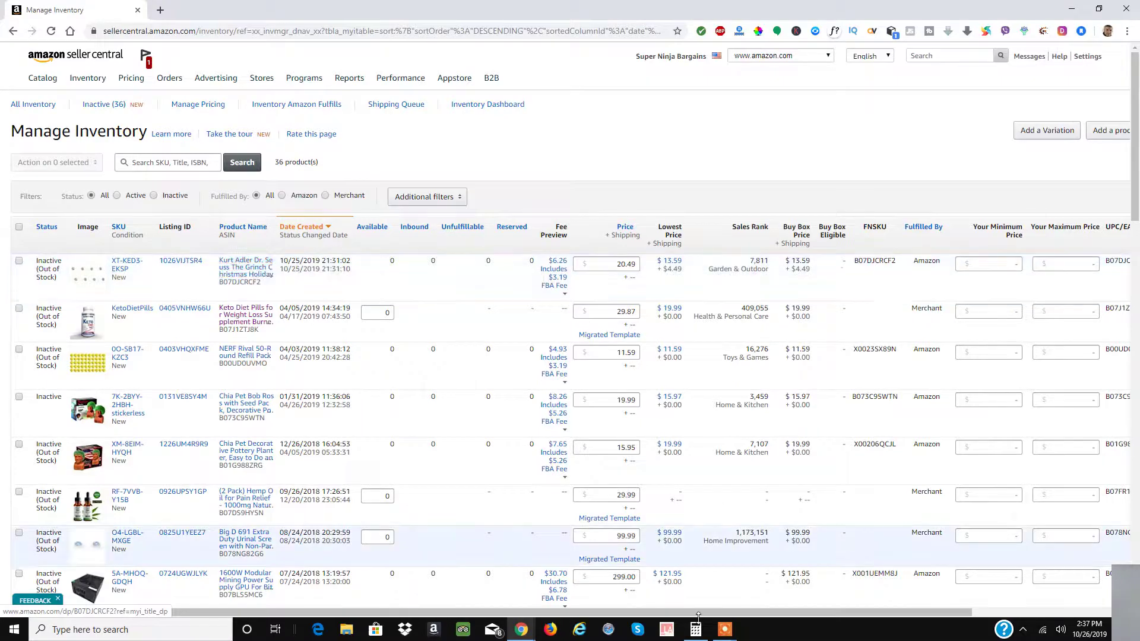
{"action": "left_click", "coordinate": [1043, 612]}
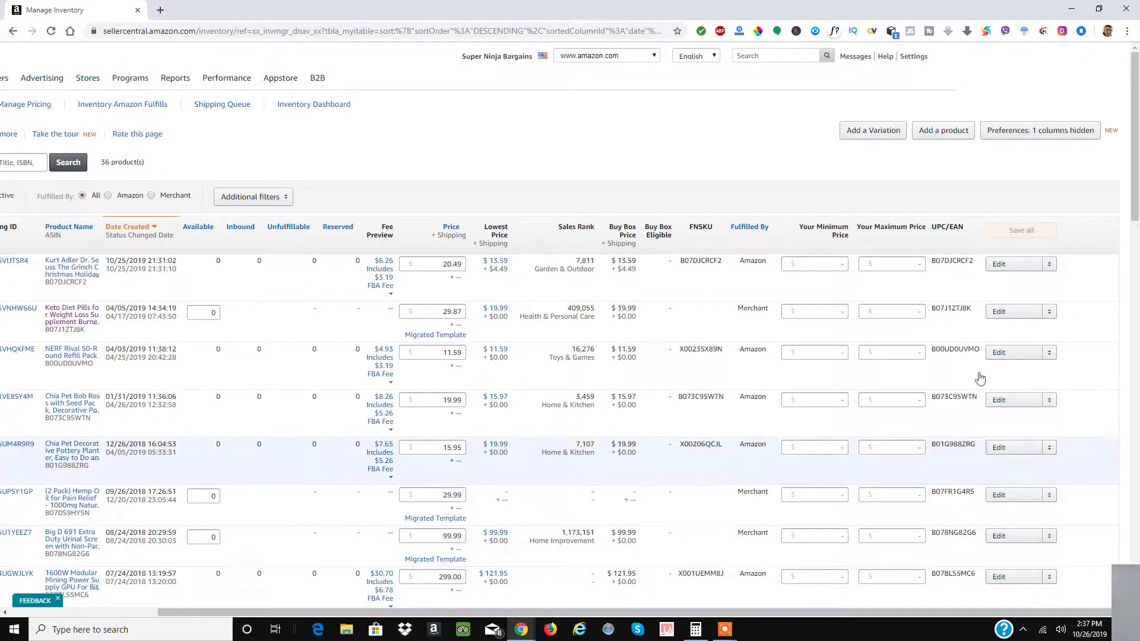
Open the Kurt Adler Grinch LED Fairy Lights listing for editing and review its Offer details.
{"action": "left_click", "coordinate": [998, 266]}
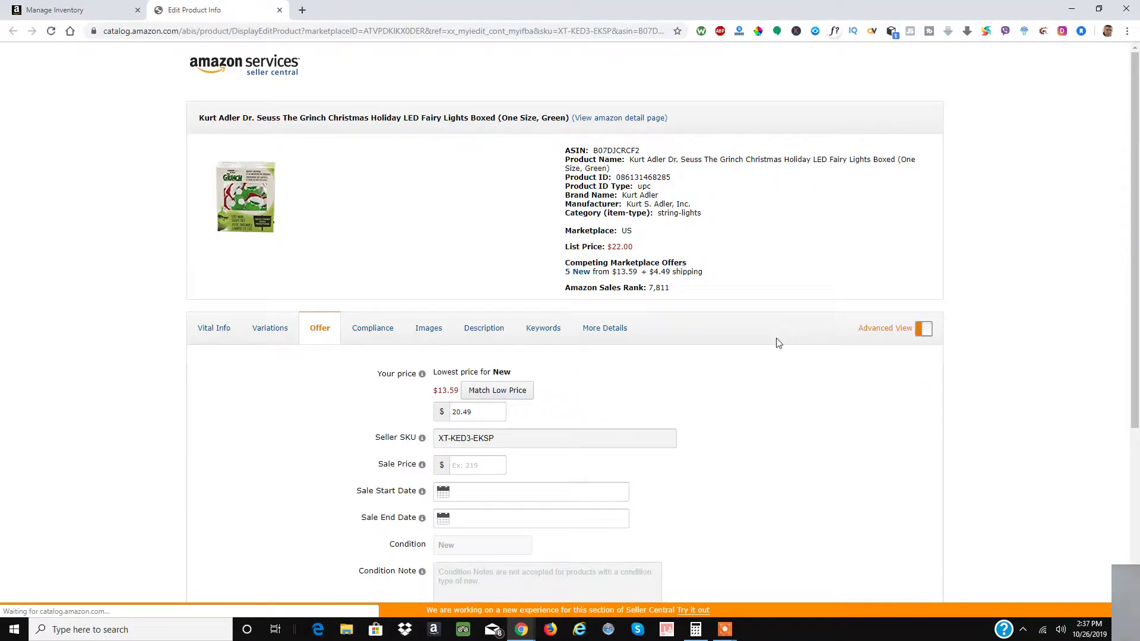
{"action": "scroll", "coordinate": [778, 343], "scroll_direction": "down", "scroll_amount": 4}
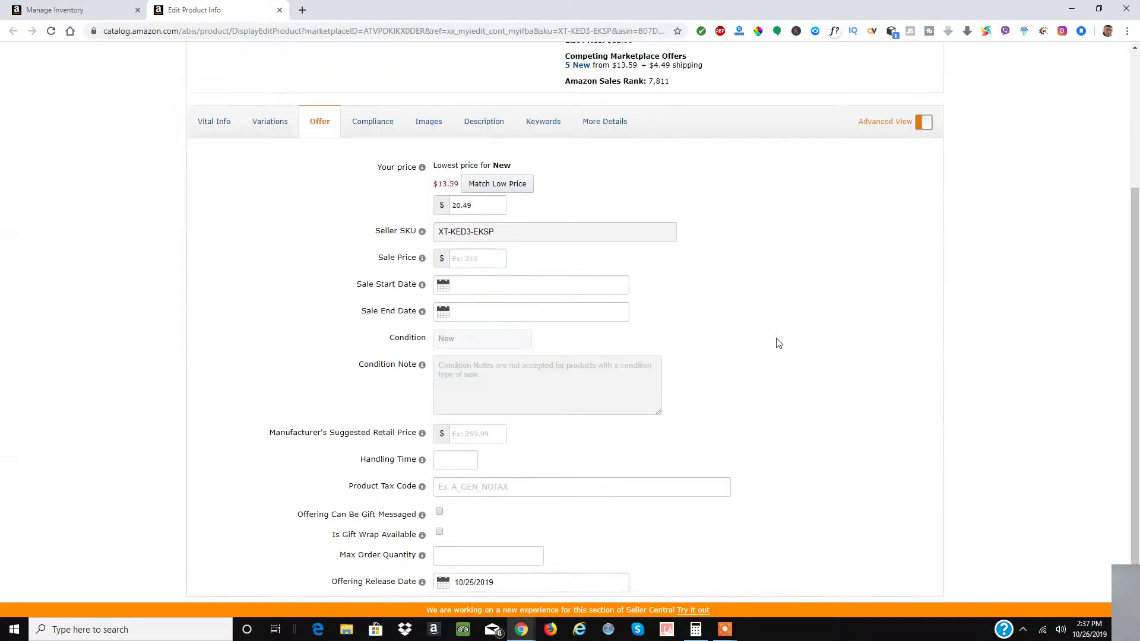
{"action": "scroll", "coordinate": [779, 344], "scroll_direction": "up", "scroll_amount": 5}
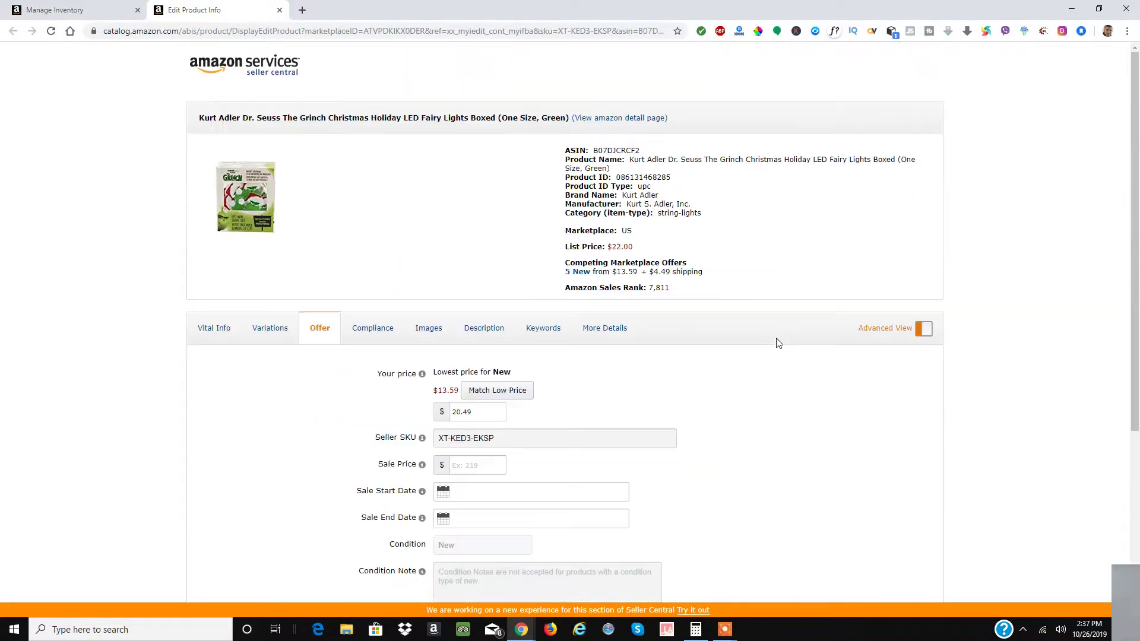
Create a new case-packed shipping plan to send inventory for the Kurt Adler Grinch LED Fairy Lights listing.
{"action": "left_click", "coordinate": [98, 4]}
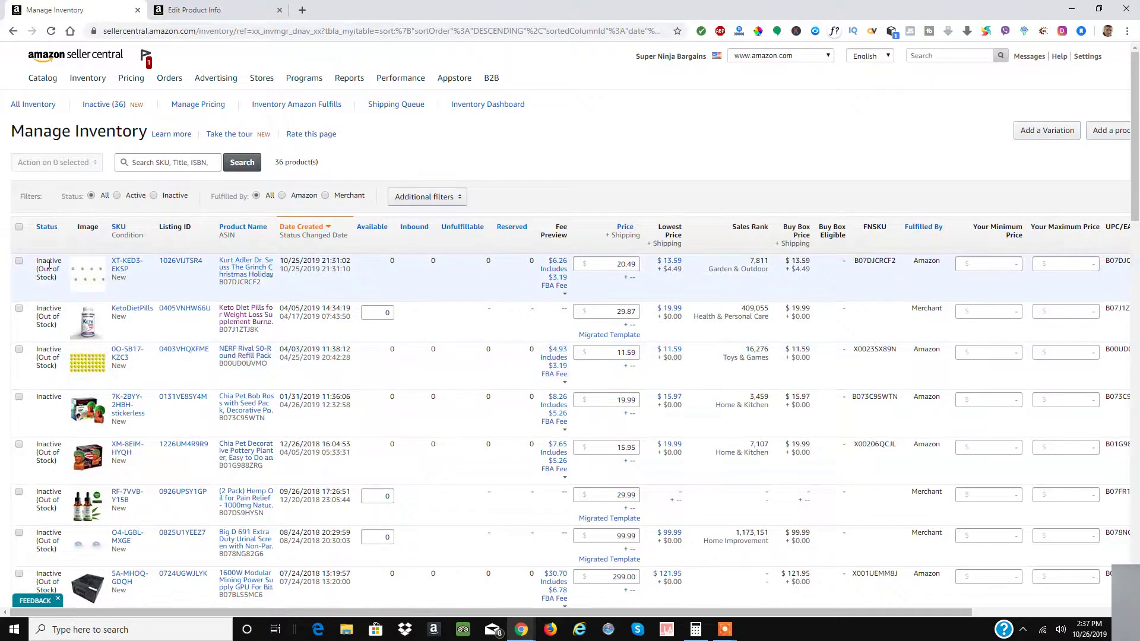
{"action": "left_click", "coordinate": [19, 261]}
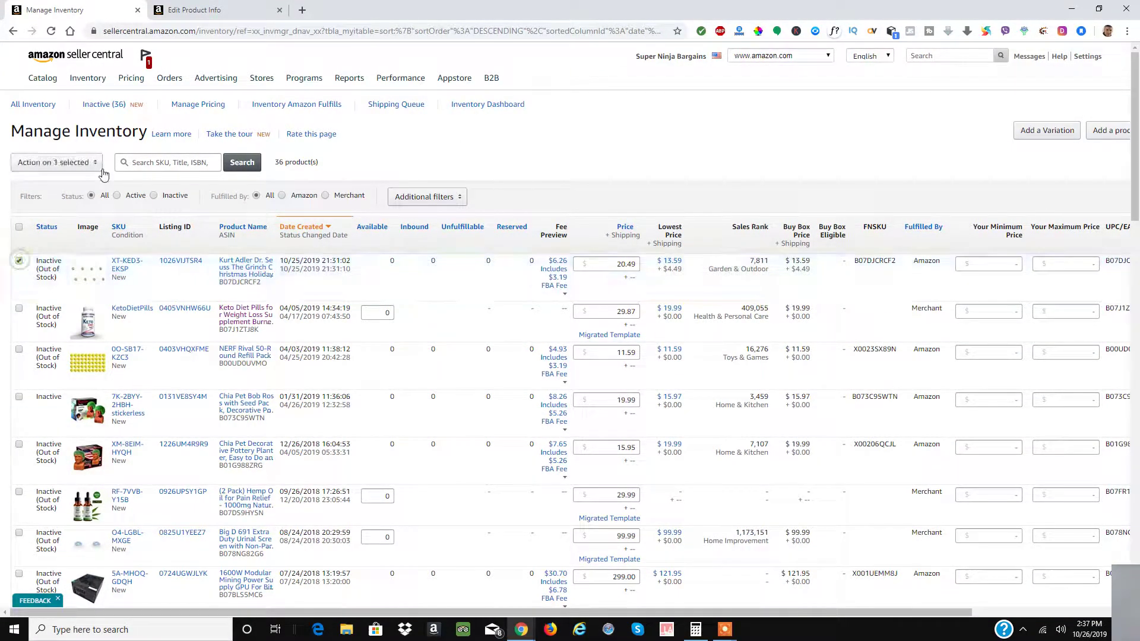
{"action": "left_click", "coordinate": [95, 163]}
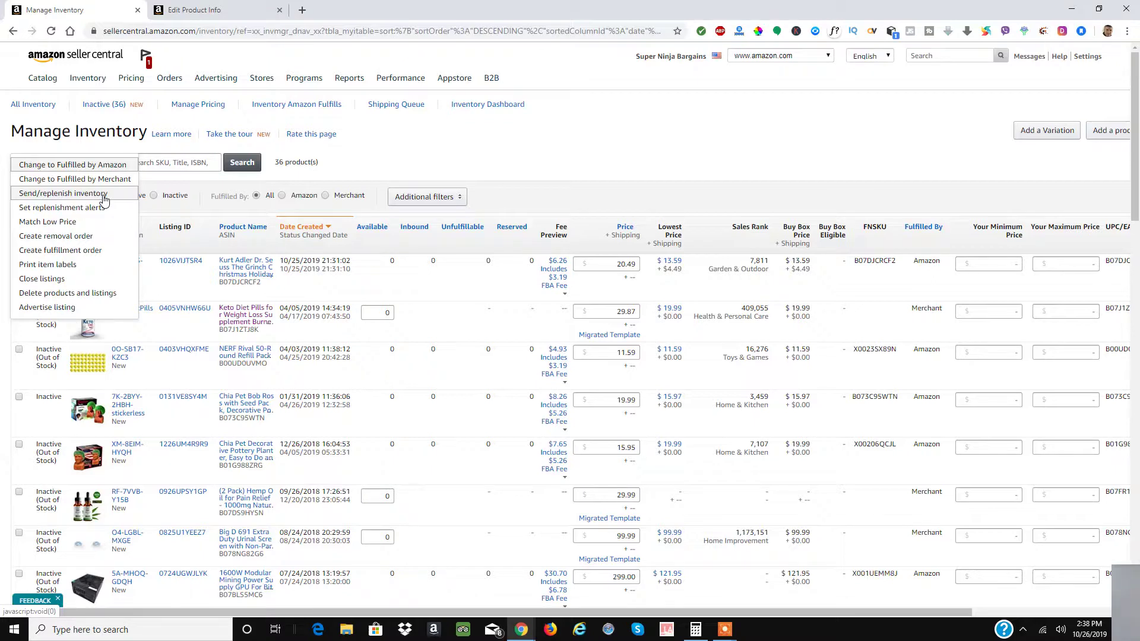
{"action": "left_click", "coordinate": [63, 194]}
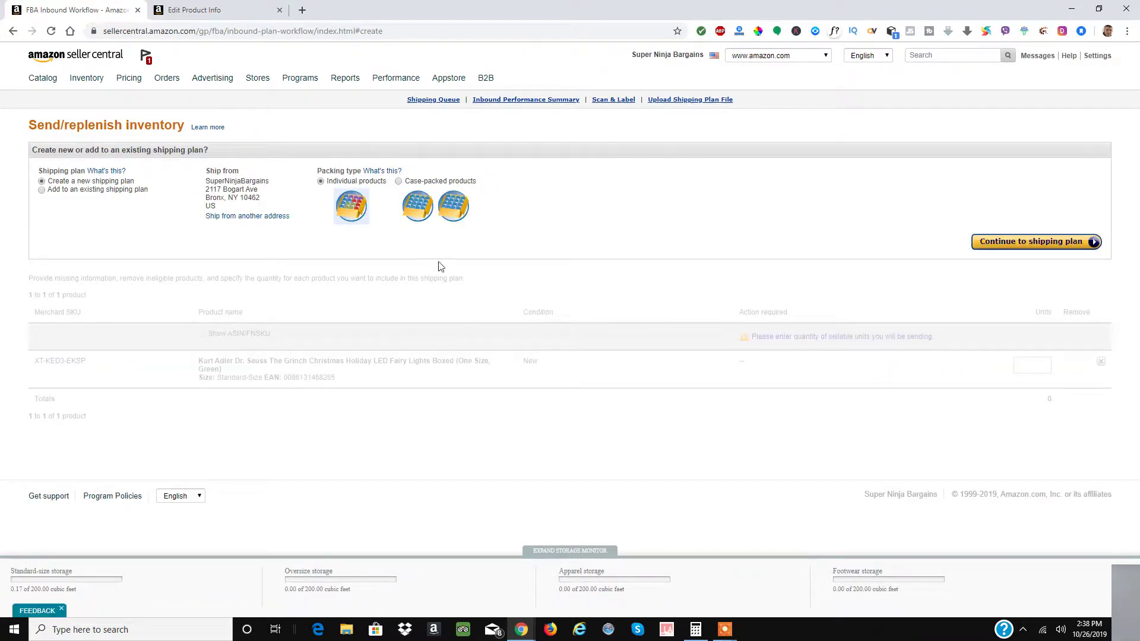
{"action": "left_click", "coordinate": [399, 183]}
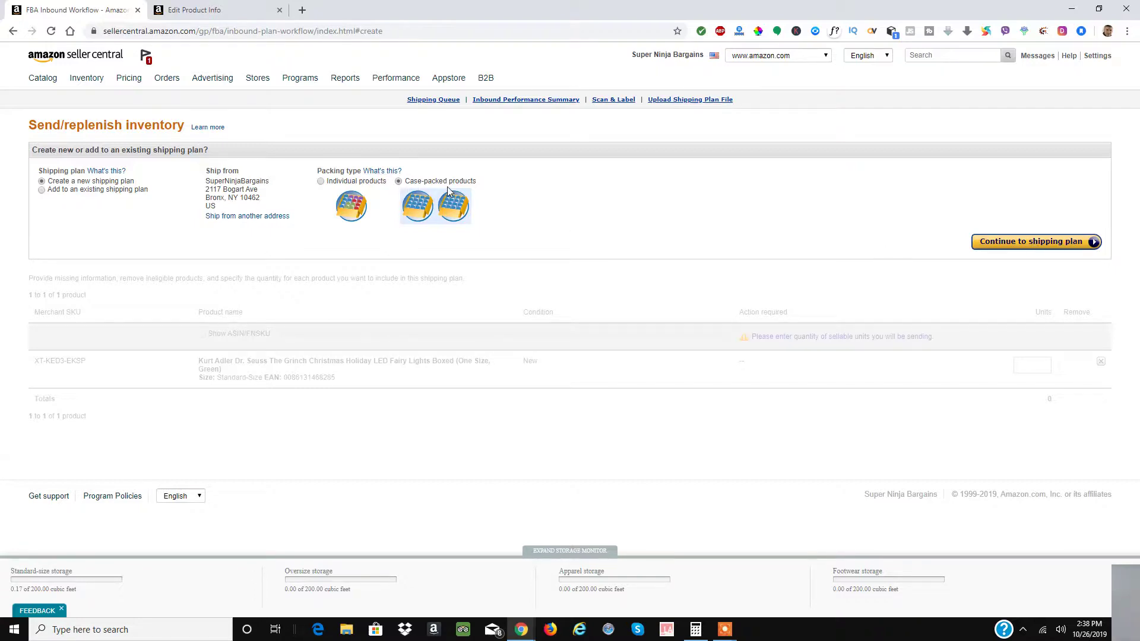
{"action": "left_click", "coordinate": [1013, 243]}
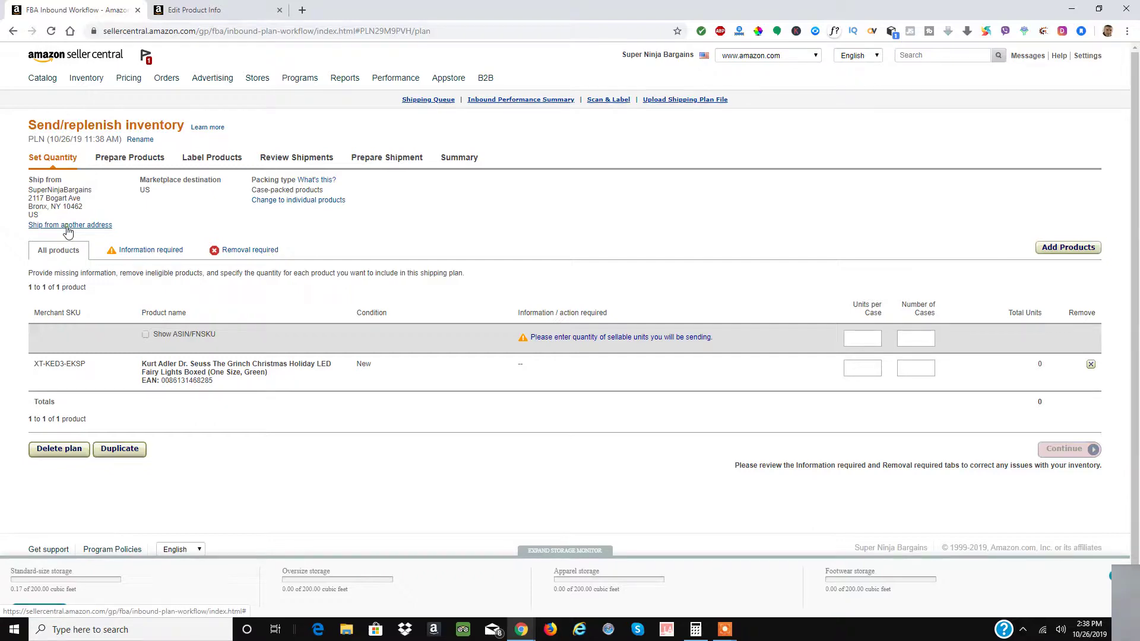
Choose to ship the plan from another address and enter EE Distribution as the new address's name.
{"action": "left_click", "coordinate": [67, 226]}
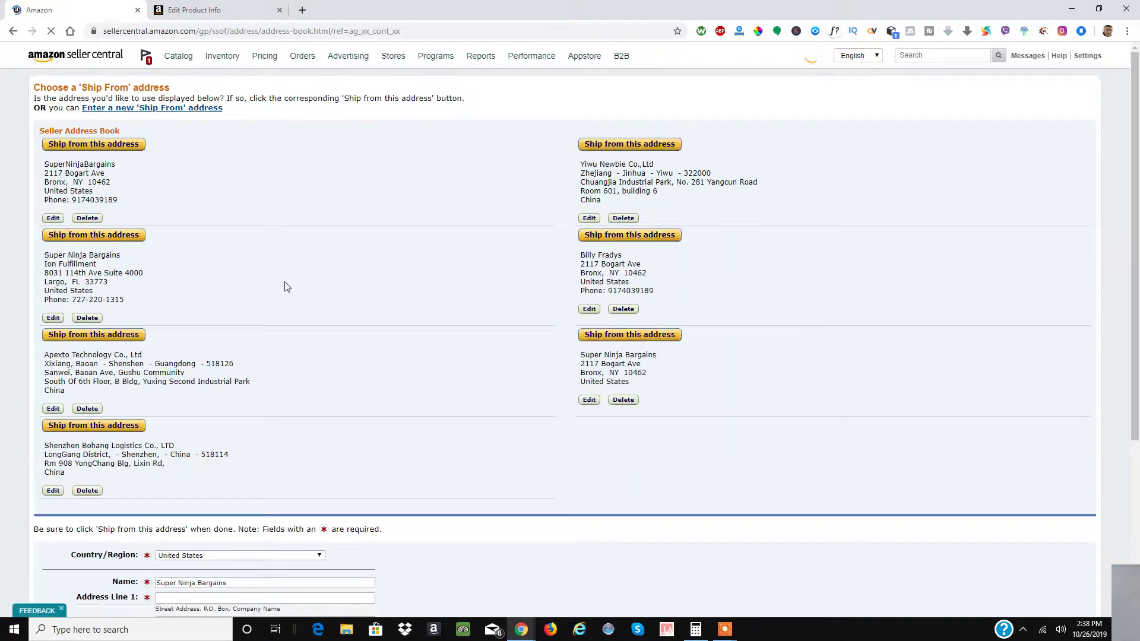
{"action": "scroll", "coordinate": [262, 303], "scroll_direction": "down", "scroll_amount": 3}
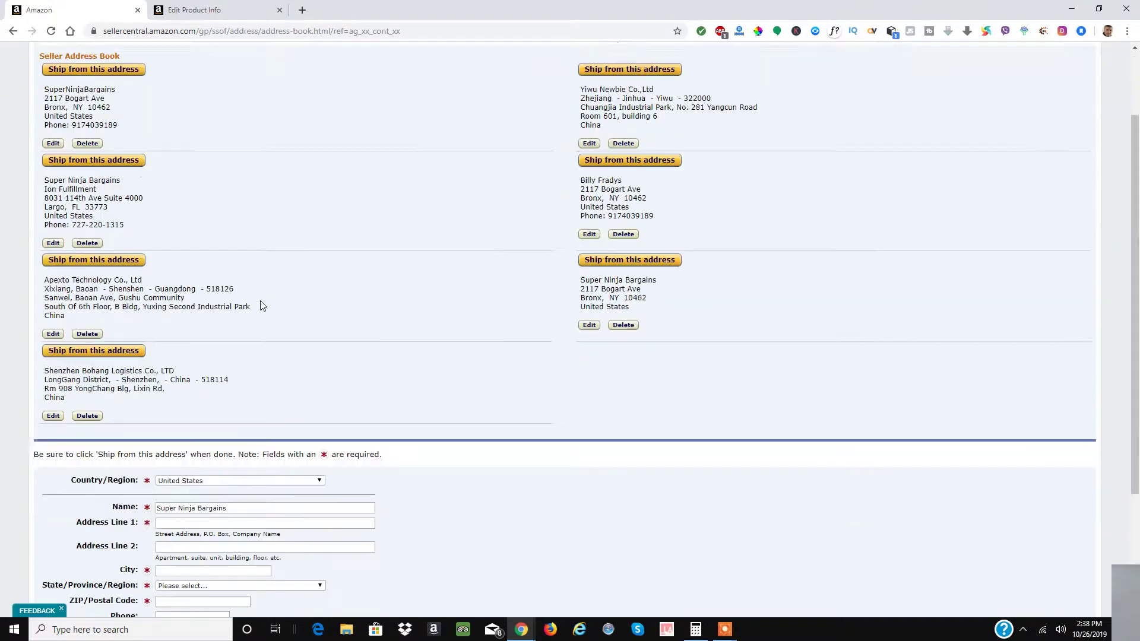
{"action": "triple_click", "coordinate": [245, 427]}
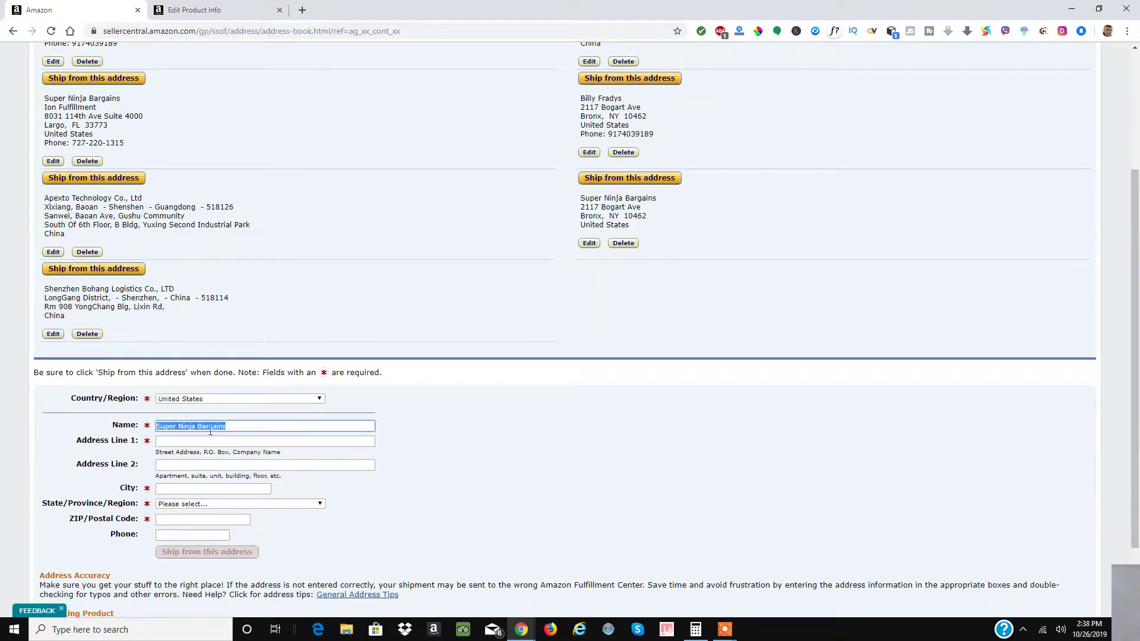
{"action": "type", "text": "EE Distribution"}
Open eedistribution.com in a new tab and check its home page down to the footer for the company's address.
{"action": "left_click", "coordinate": [302, 10]}
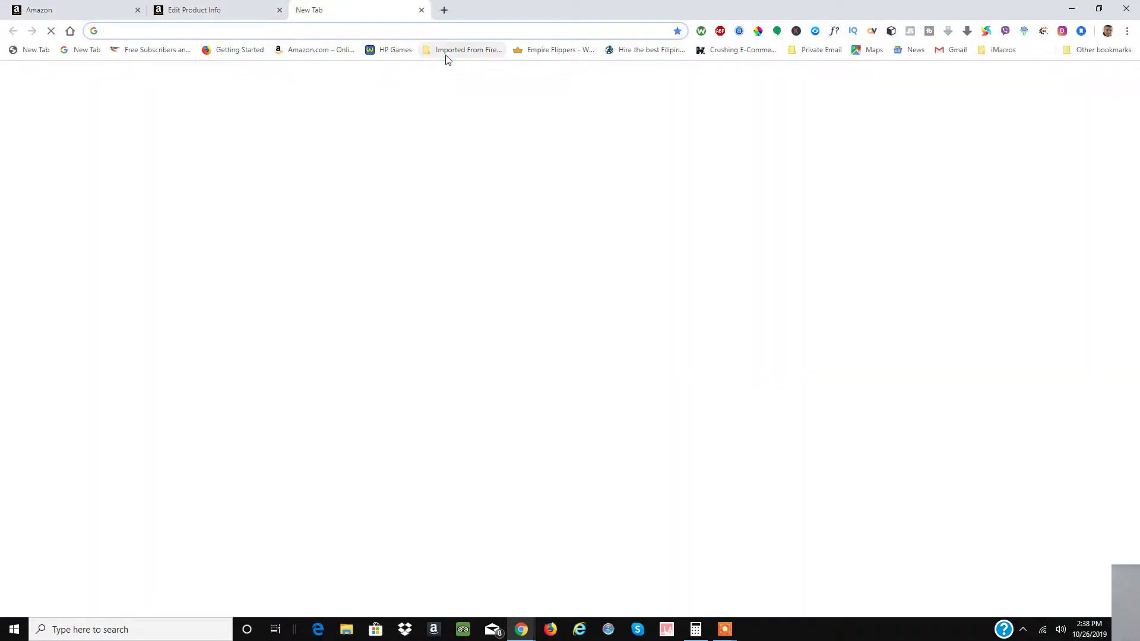
{"action": "type", "text": "ee"}
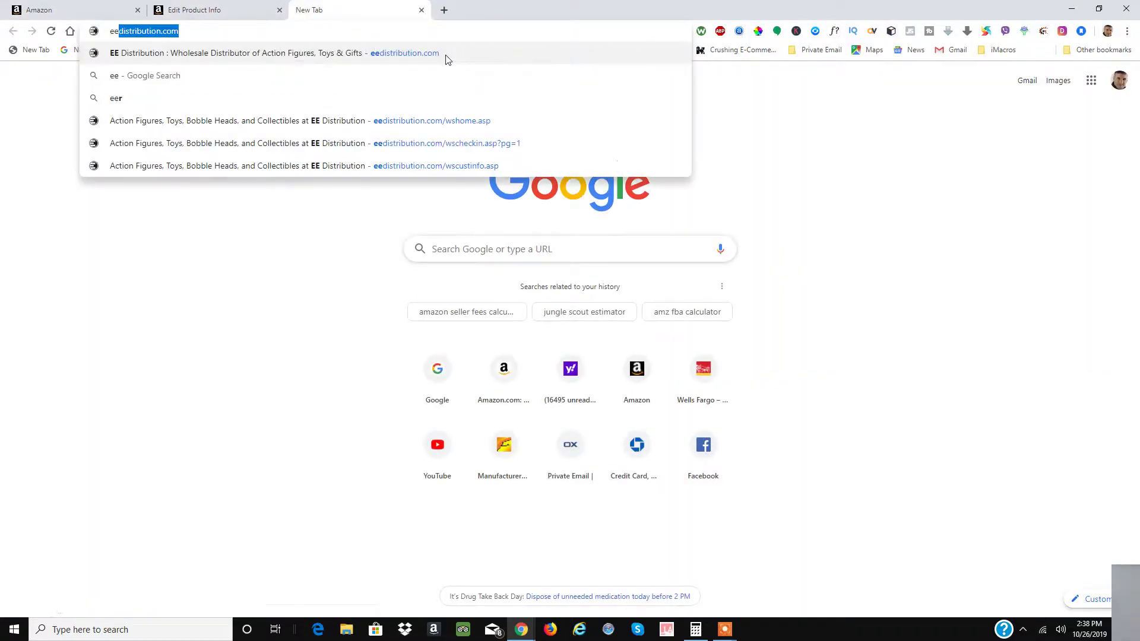
{"action": "left_click", "coordinate": [446, 56]}
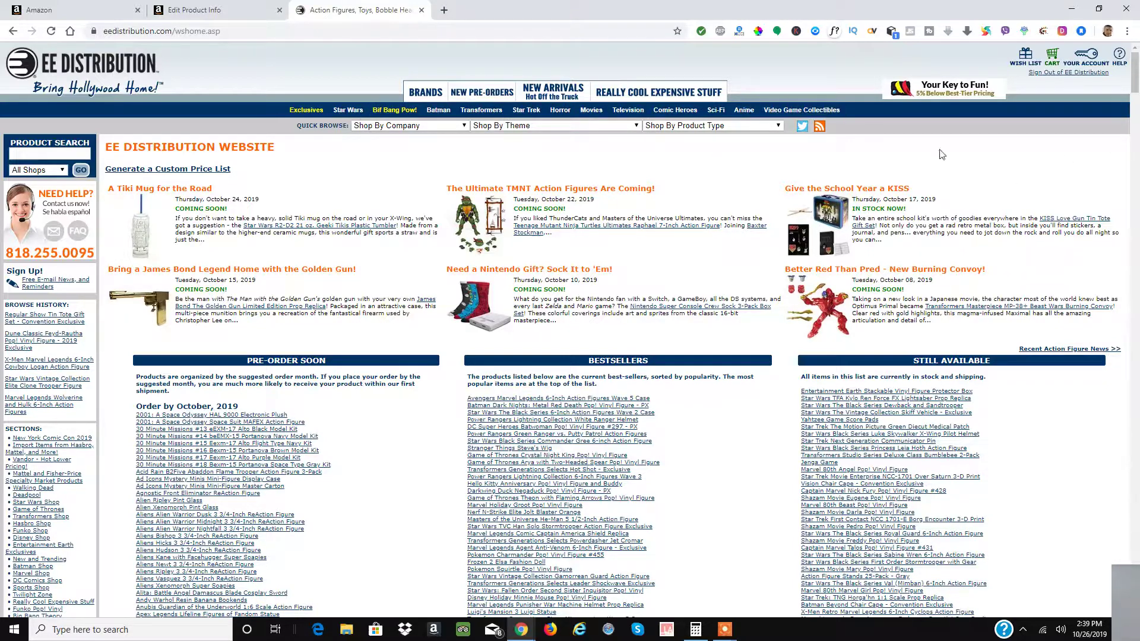
{"action": "left_click_drag", "start_coordinate": [1136, 99], "coordinate": [1136, 594]}
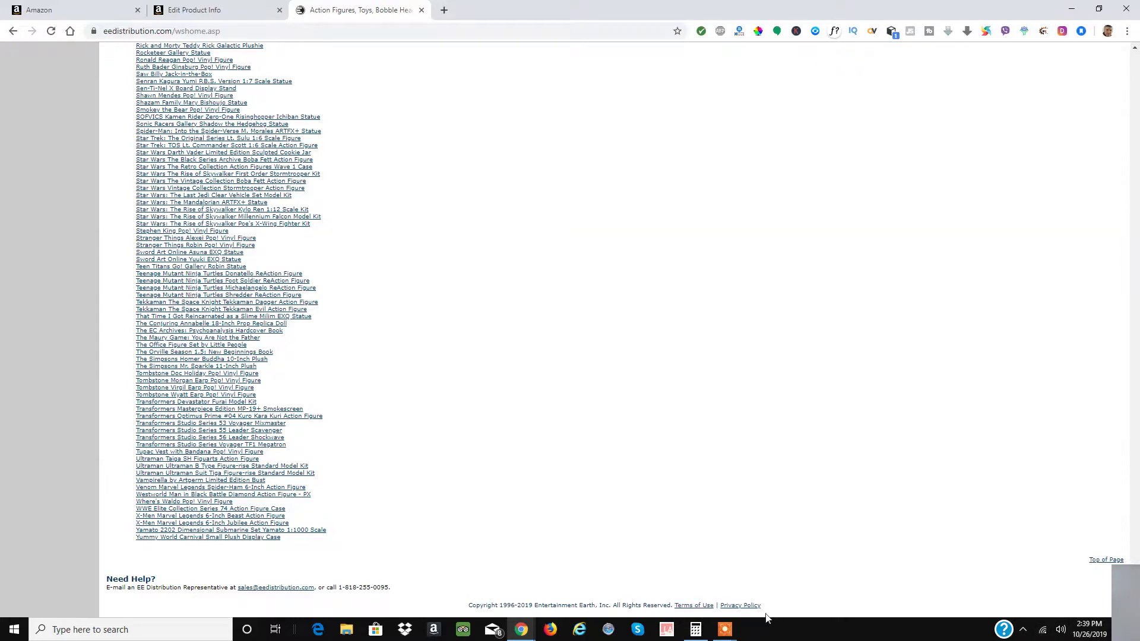
{"action": "scroll", "coordinate": [1124, 519], "scroll_direction": "up", "scroll_amount": 20}
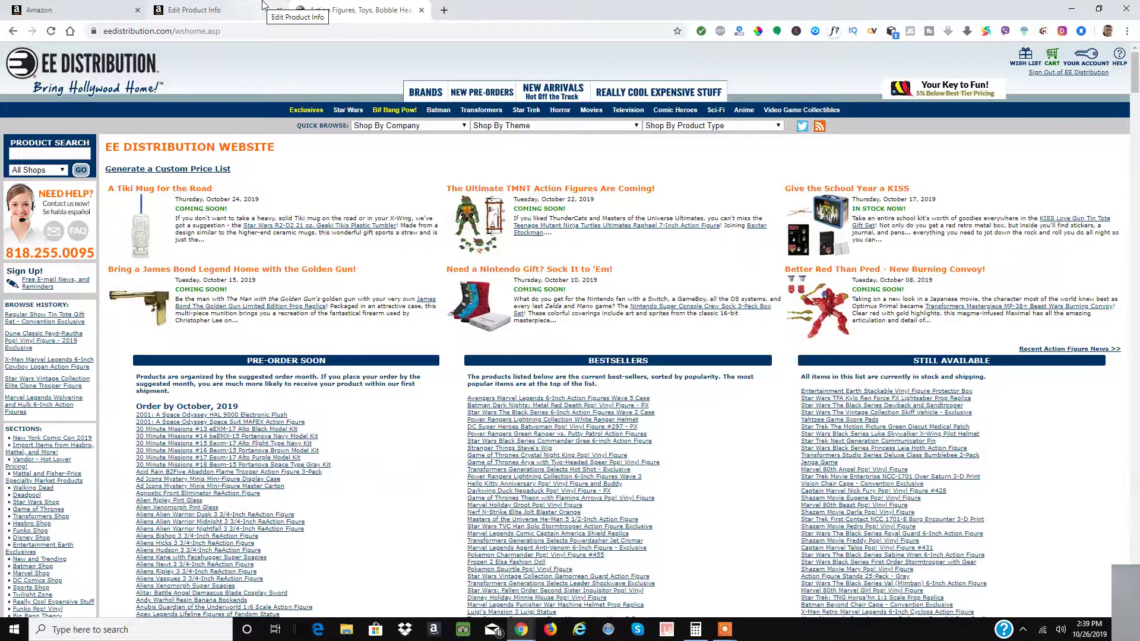
Switch to the EE Distribution representative's message in Yahoo Mail and copy the street address line from the signature.
{"action": "left_click", "coordinate": [1075, 10]}
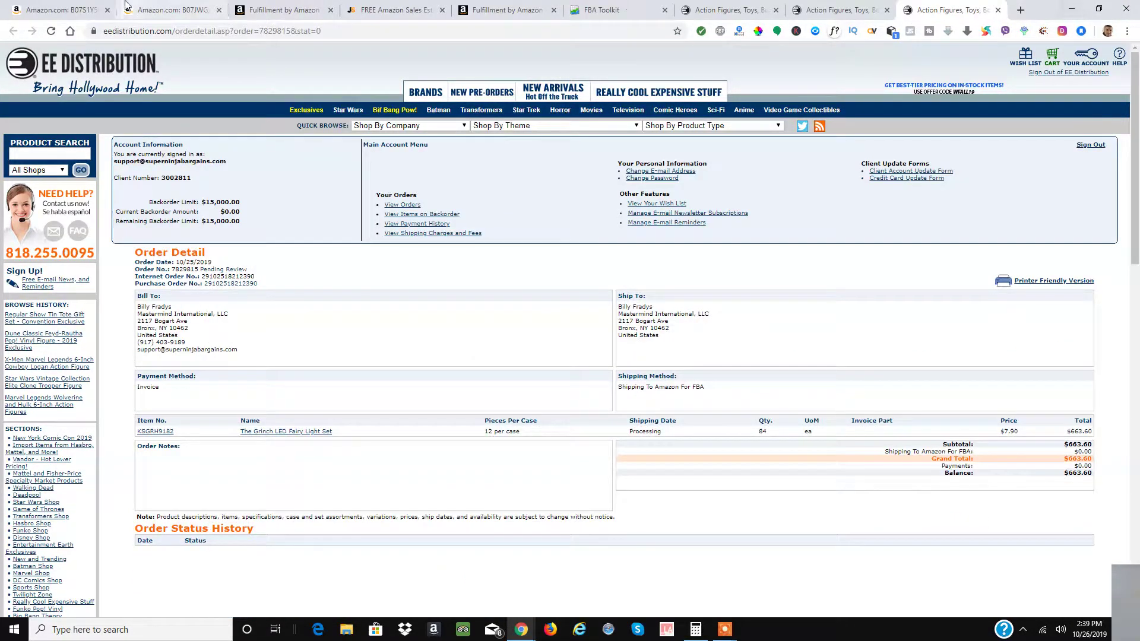
{"action": "left_click", "coordinate": [1071, 11]}
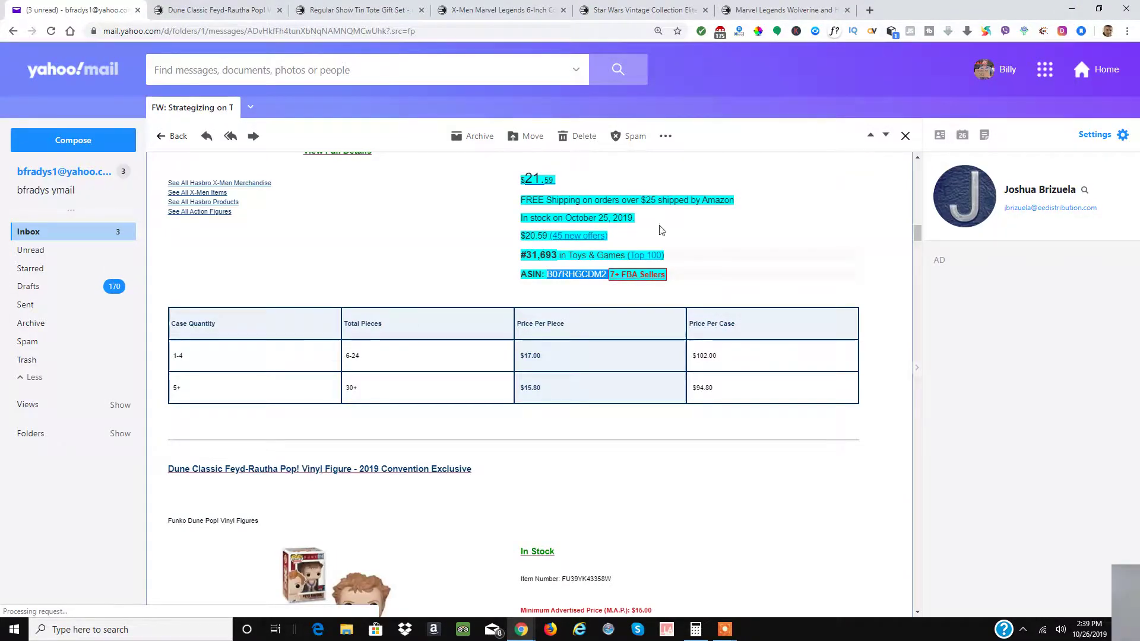
{"action": "left_click_drag", "start_coordinate": [917, 234], "coordinate": [921, 607]}
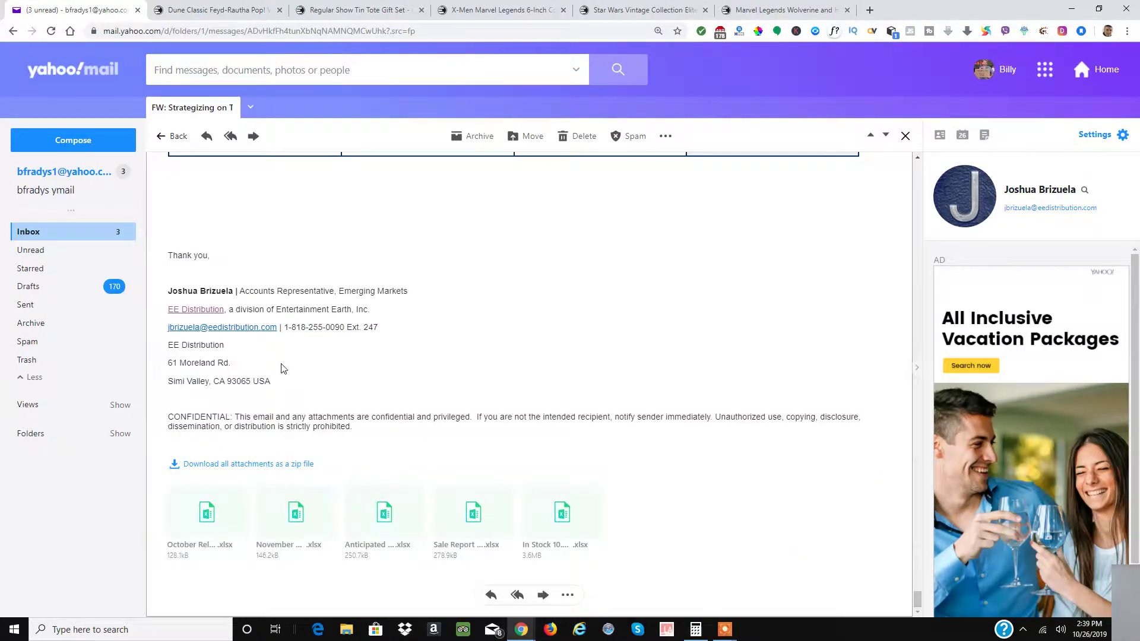
{"action": "left_click_drag", "start_coordinate": [167, 367], "coordinate": [279, 389]}
{"action": "left_click", "coordinate": [264, 377]}
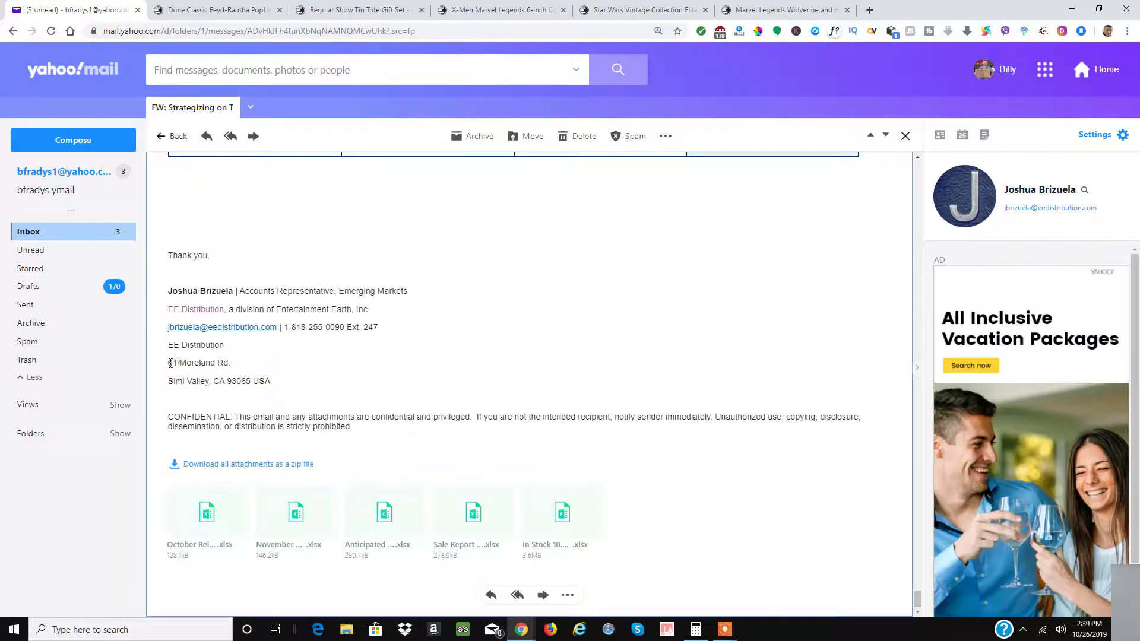
{"action": "left_click_drag", "start_coordinate": [164, 364], "coordinate": [228, 367]}
{"action": "right_click", "coordinate": [231, 366]}
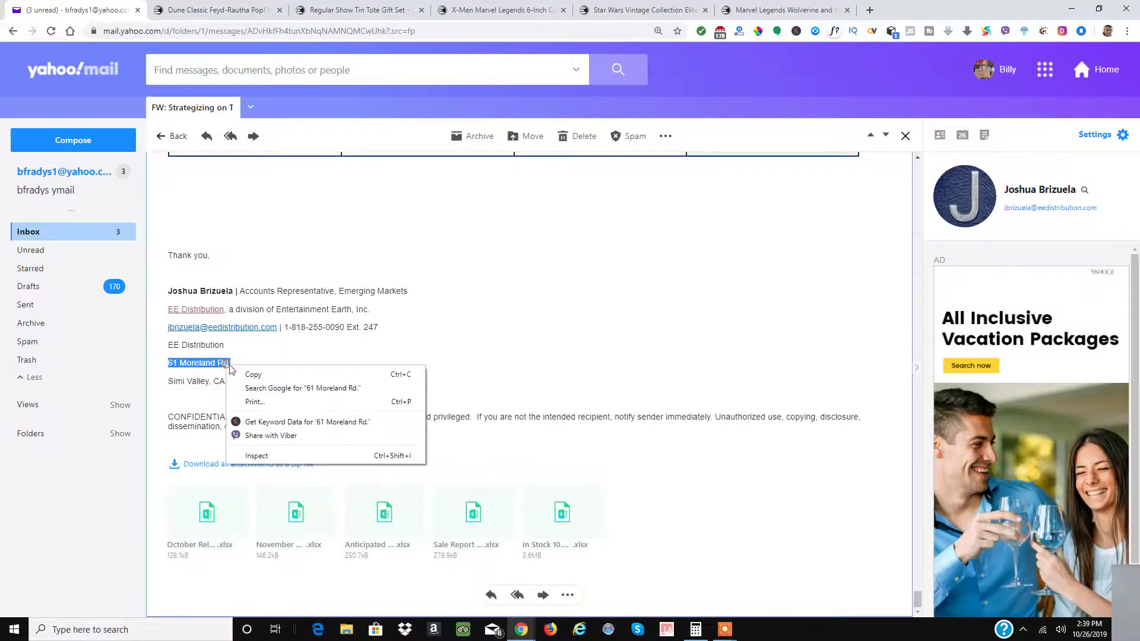
{"action": "left_click", "coordinate": [247, 375]}
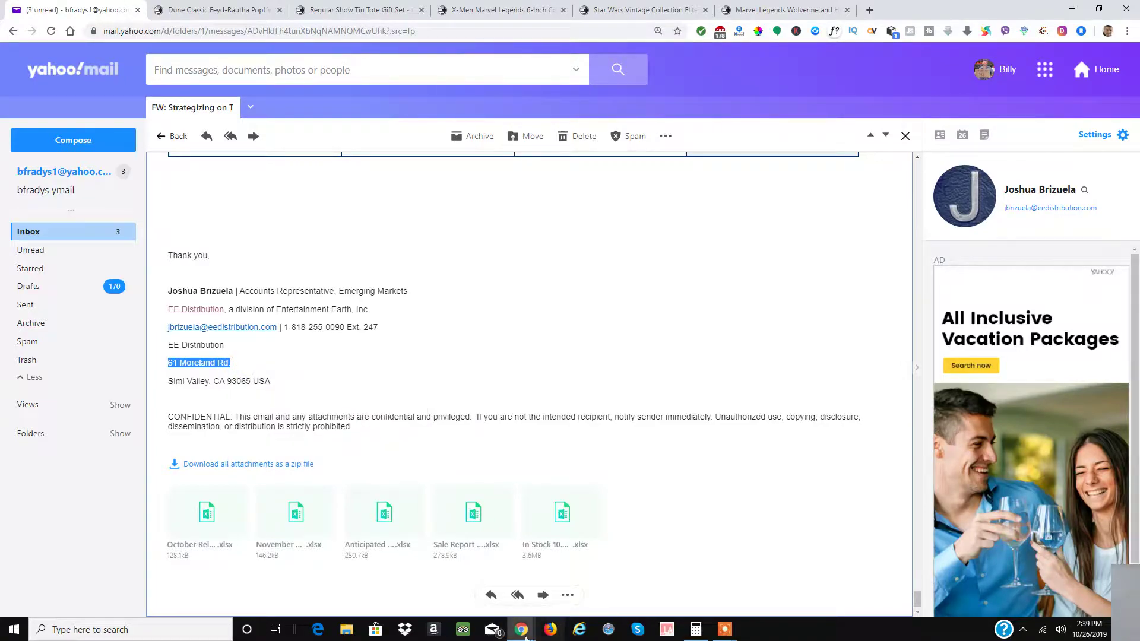
Switch to the EE Distribution order window and close its Amazon search, FBA revenue calculator, sales estimator and FBA Toolkit tabs.
{"action": "mouse_move", "coordinate": [521, 629]}
{"action": "mouse_move", "coordinate": [765, 576]}
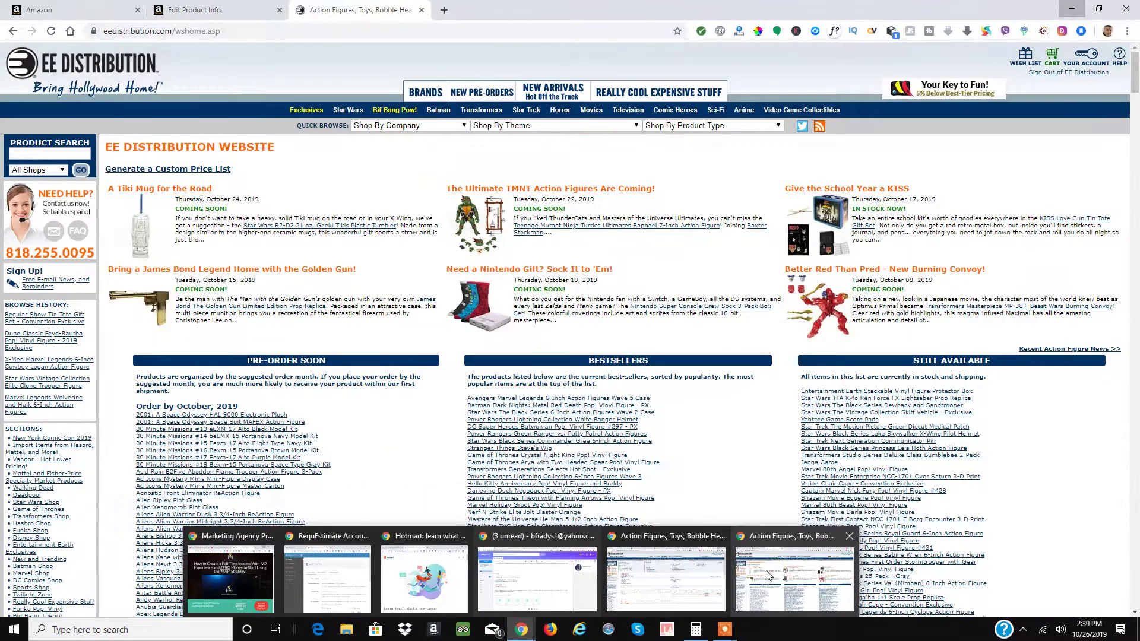
{"action": "mouse_move", "coordinate": [689, 566]}
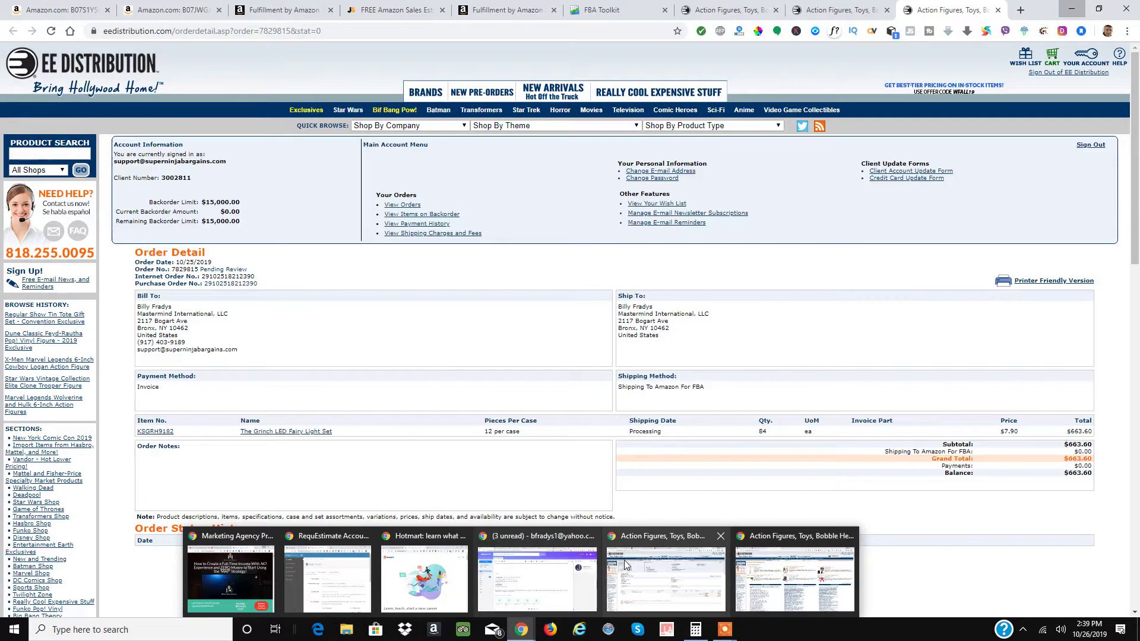
{"action": "left_click", "coordinate": [625, 560]}
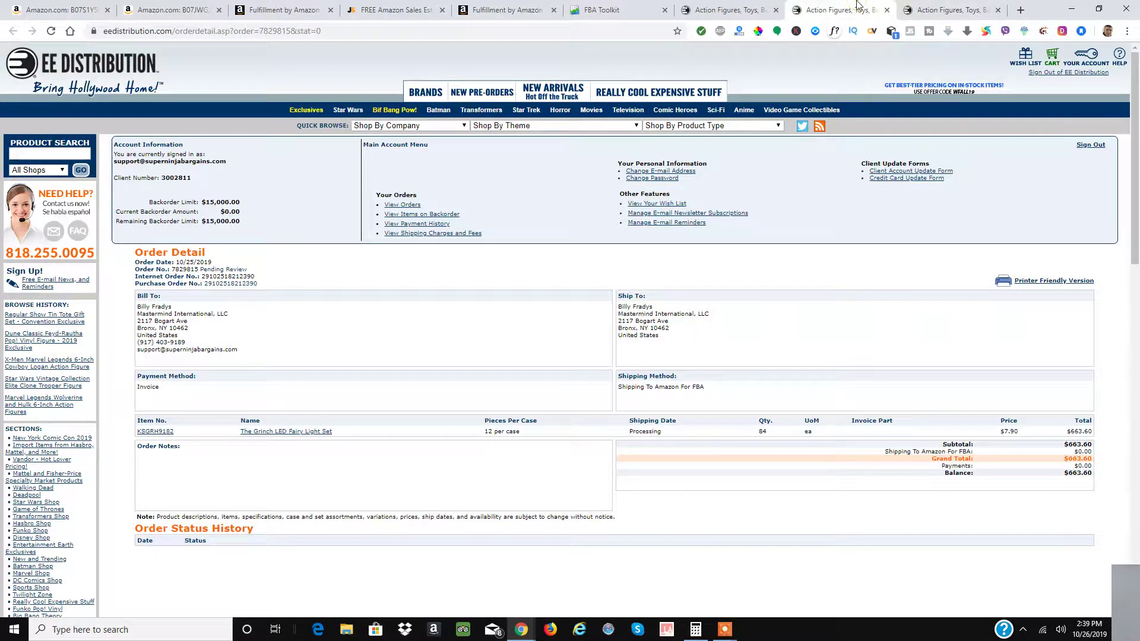
{"action": "left_click", "coordinate": [751, 7]}
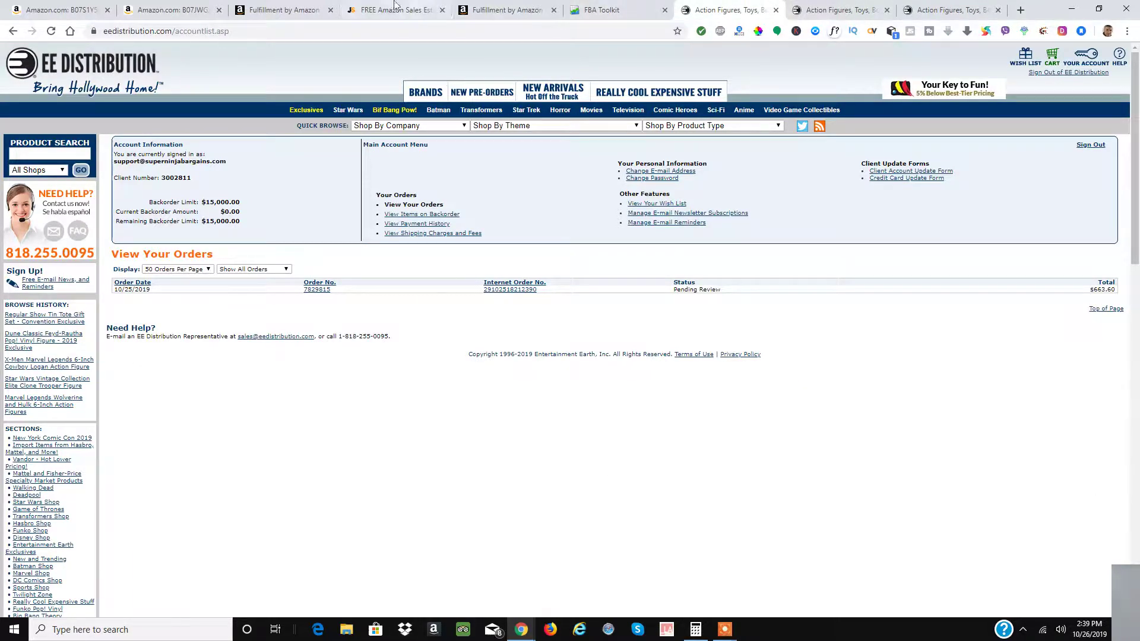
{"action": "left_click", "coordinate": [60, 5]}
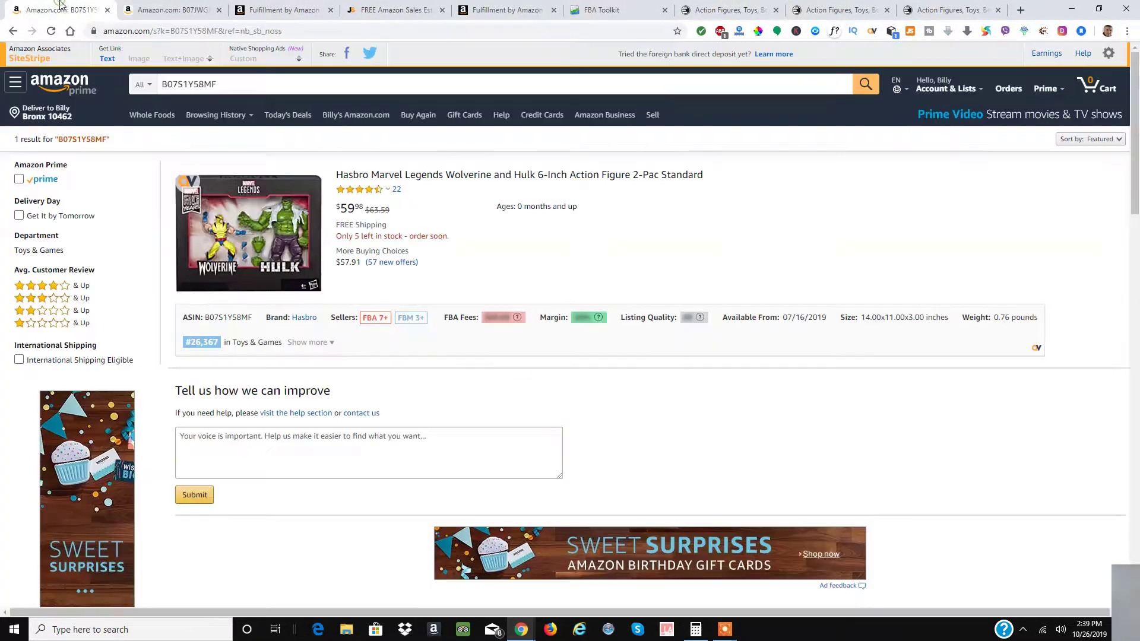
{"action": "left_click", "coordinate": [108, 10]}
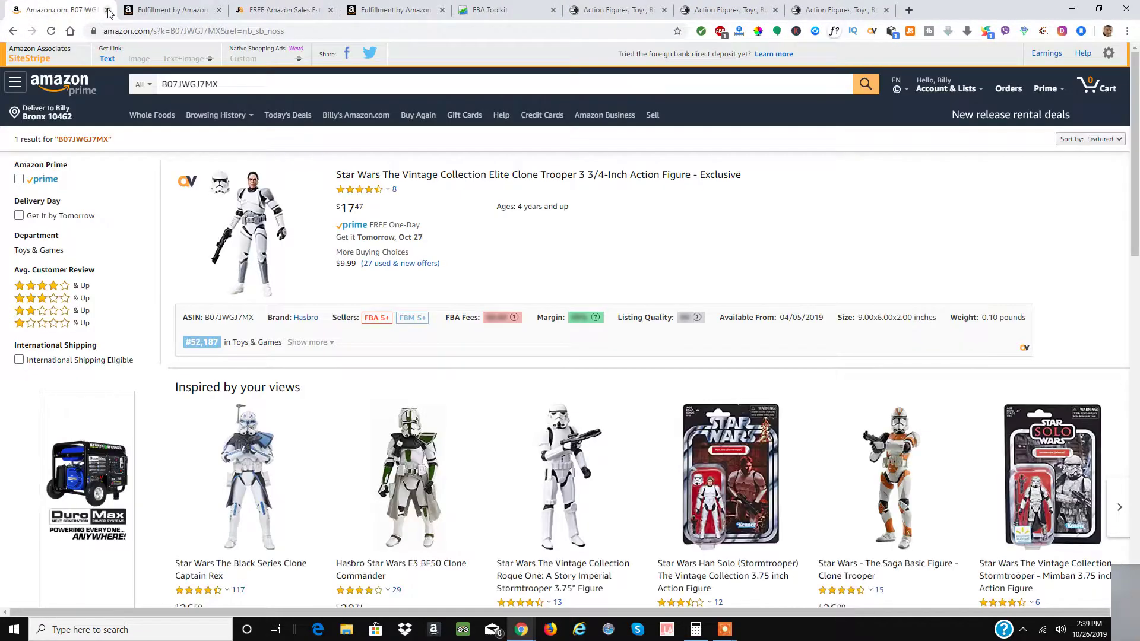
{"action": "left_click", "coordinate": [108, 11]}
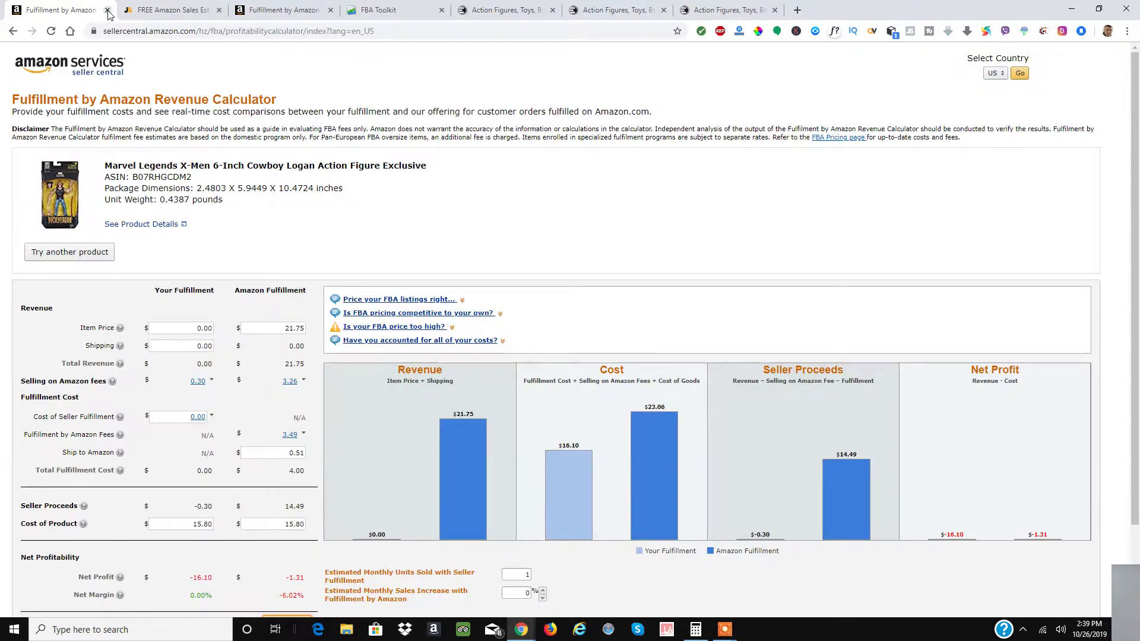
{"action": "left_click", "coordinate": [107, 10]}
{"action": "left_click", "coordinate": [107, 10]}
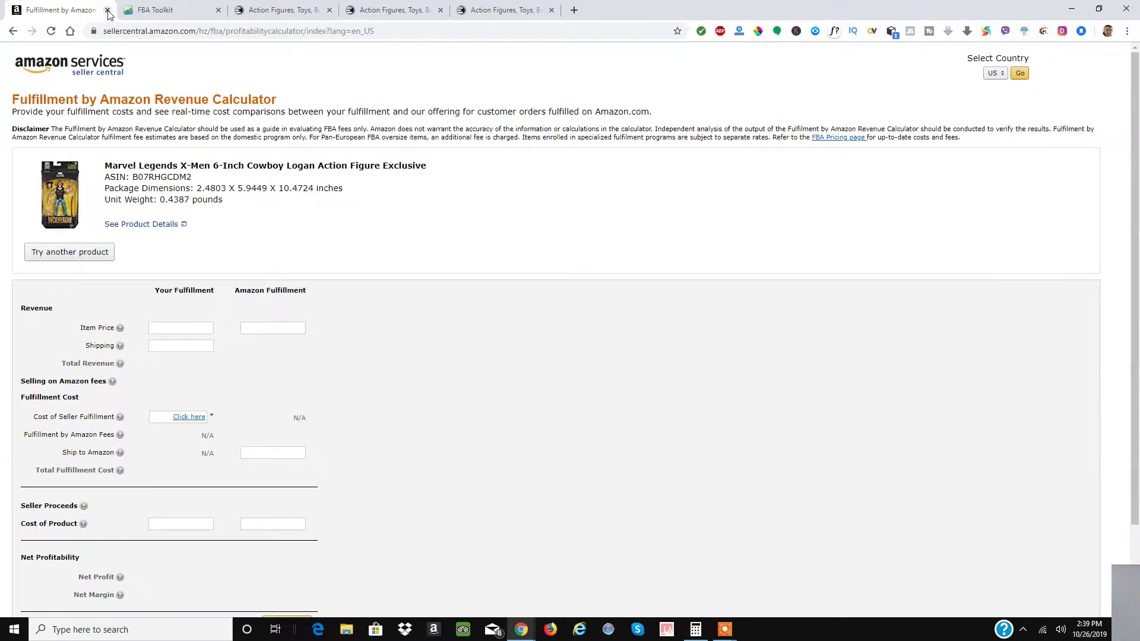
{"action": "left_click", "coordinate": [108, 10]}
{"action": "left_click", "coordinate": [107, 10]}
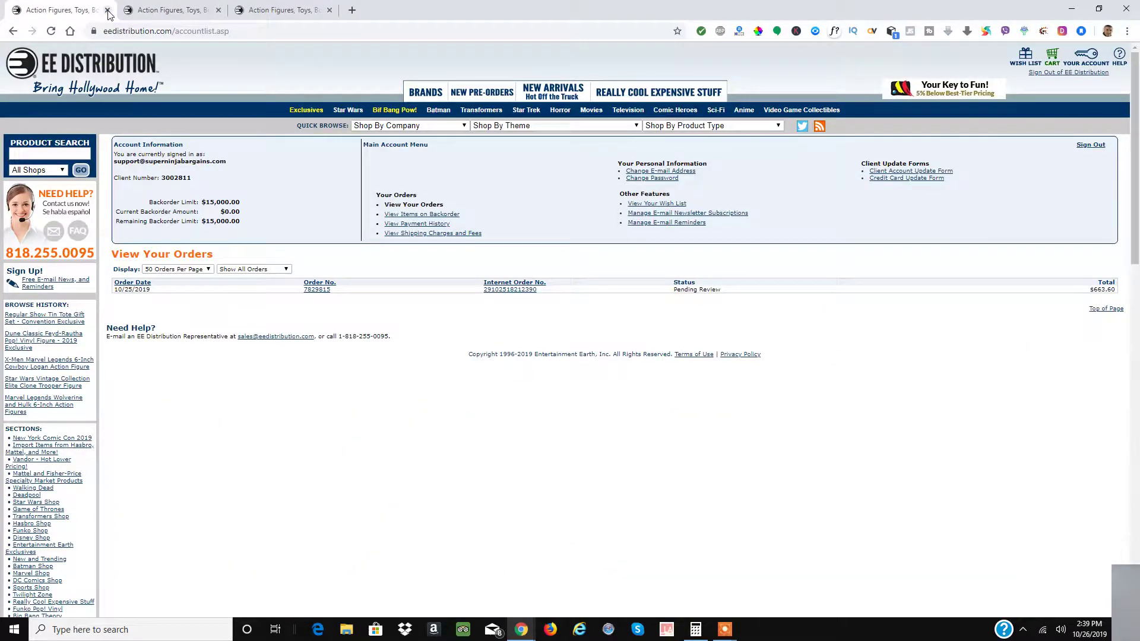
{"action": "left_click", "coordinate": [166, 10]}
{"action": "left_click", "coordinate": [297, 10]}
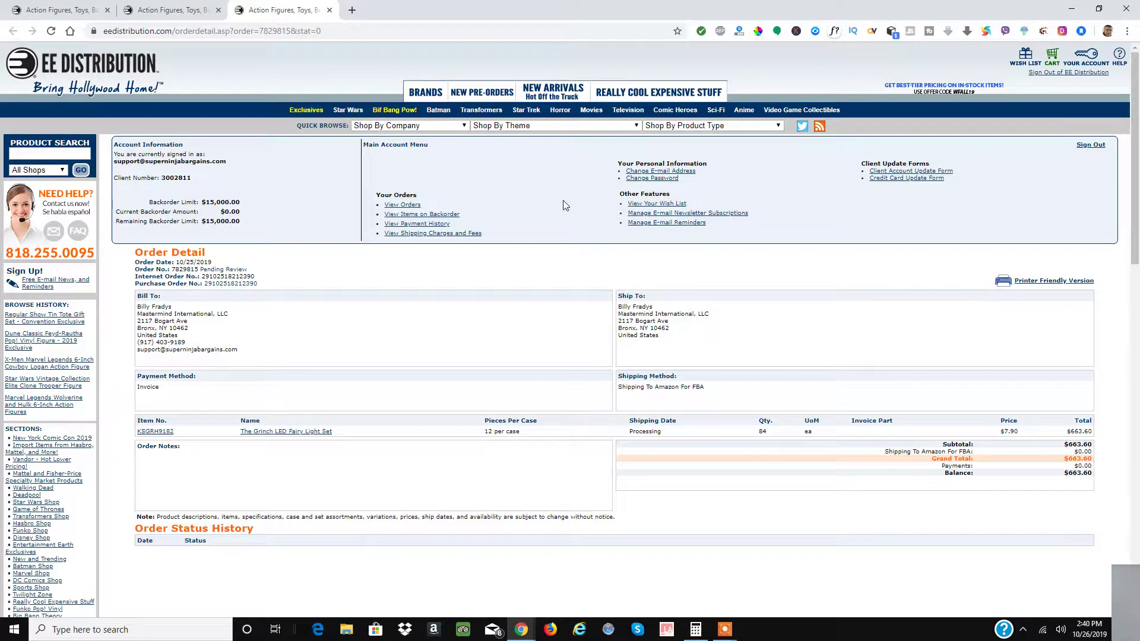
Return to the Seller Central address form and paste EE Distribution's copied street address into Address Line 1.
{"action": "mouse_move", "coordinate": [521, 630]}
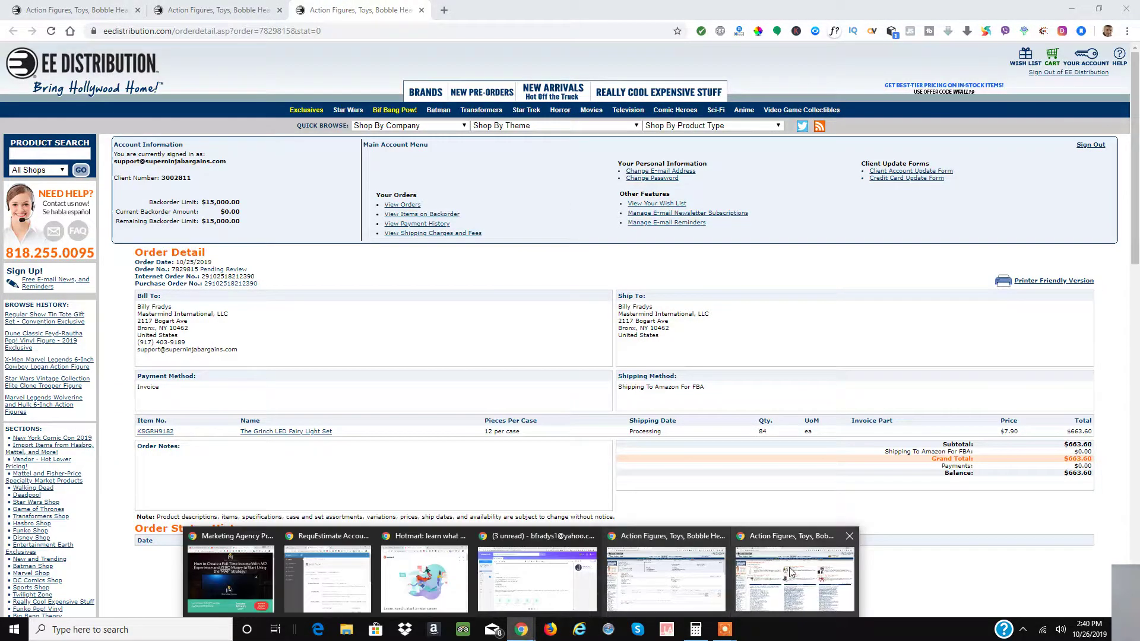
{"action": "mouse_move", "coordinate": [733, 581]}
{"action": "mouse_move", "coordinate": [695, 570]}
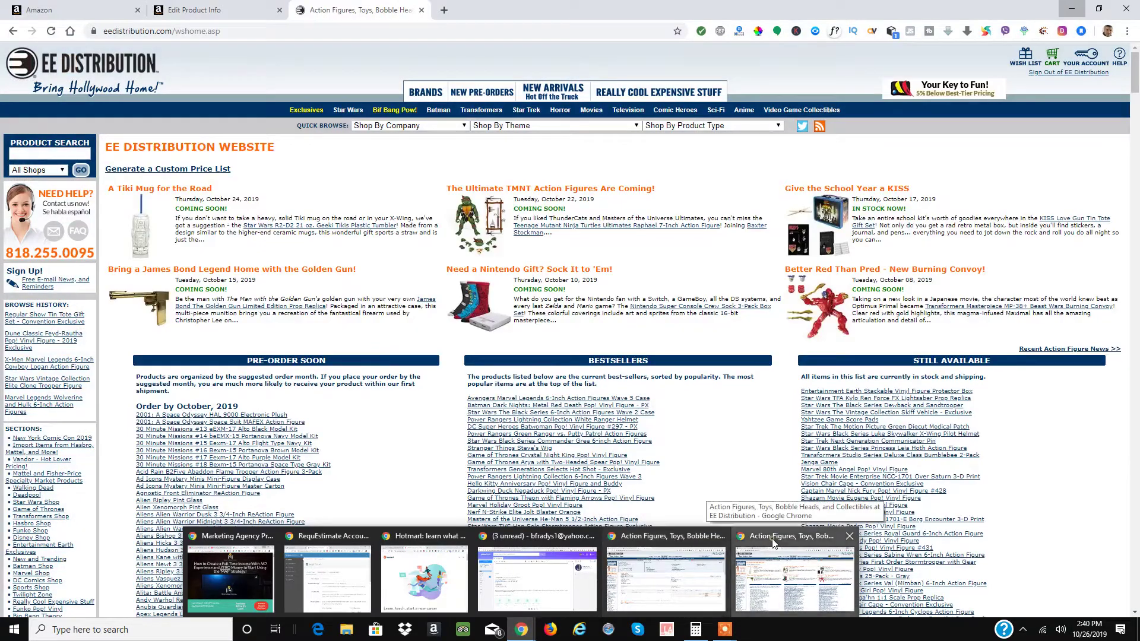
{"action": "left_click", "coordinate": [751, 555]}
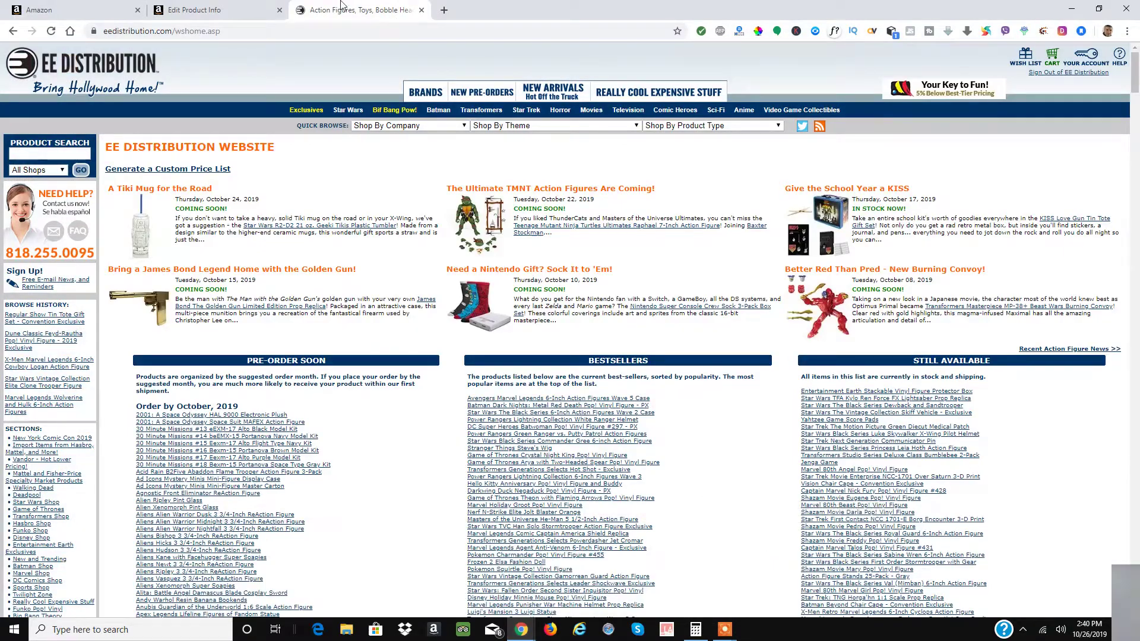
{"action": "left_click", "coordinate": [255, 6]}
{"action": "key", "text": "ctrl+shift+Tab"}
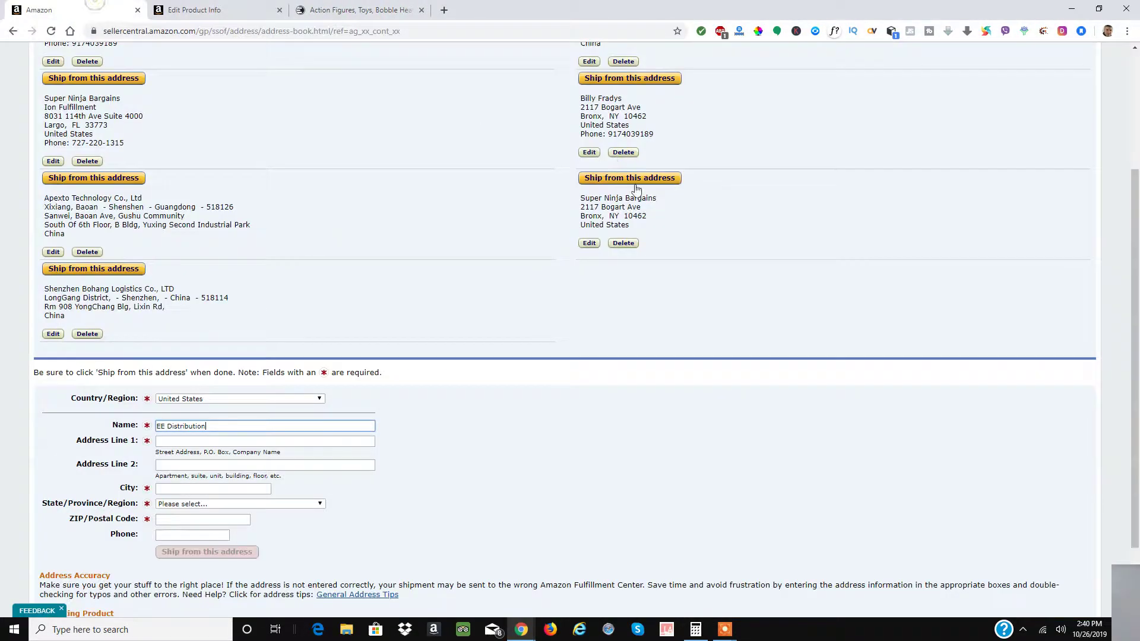
{"action": "left_click", "coordinate": [178, 442]}
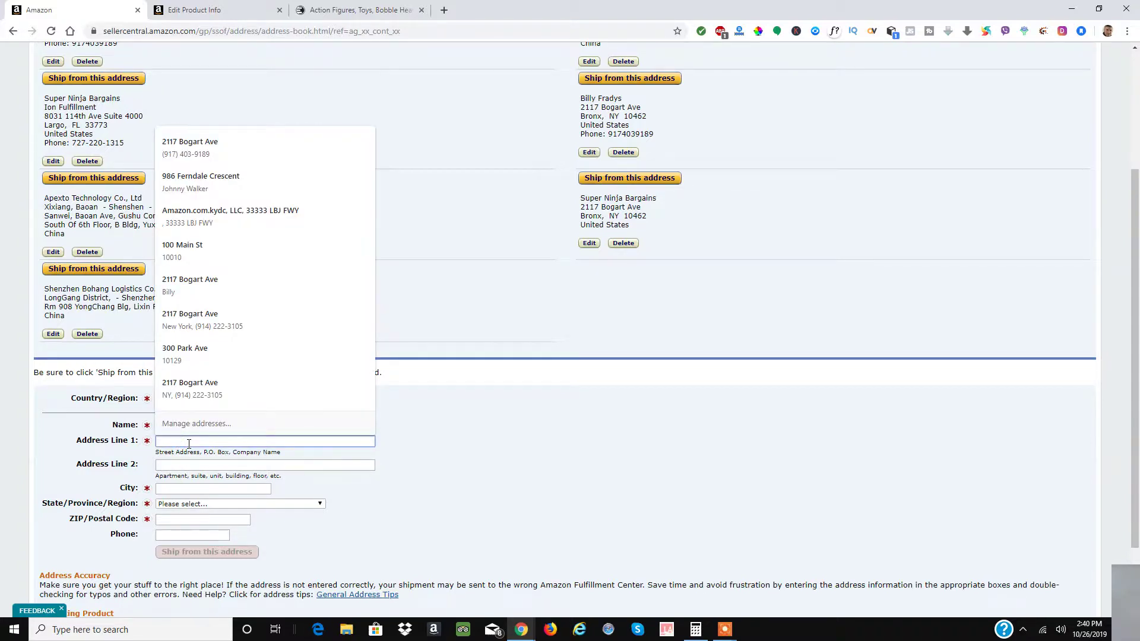
{"action": "key", "text": "ctrl+v"}
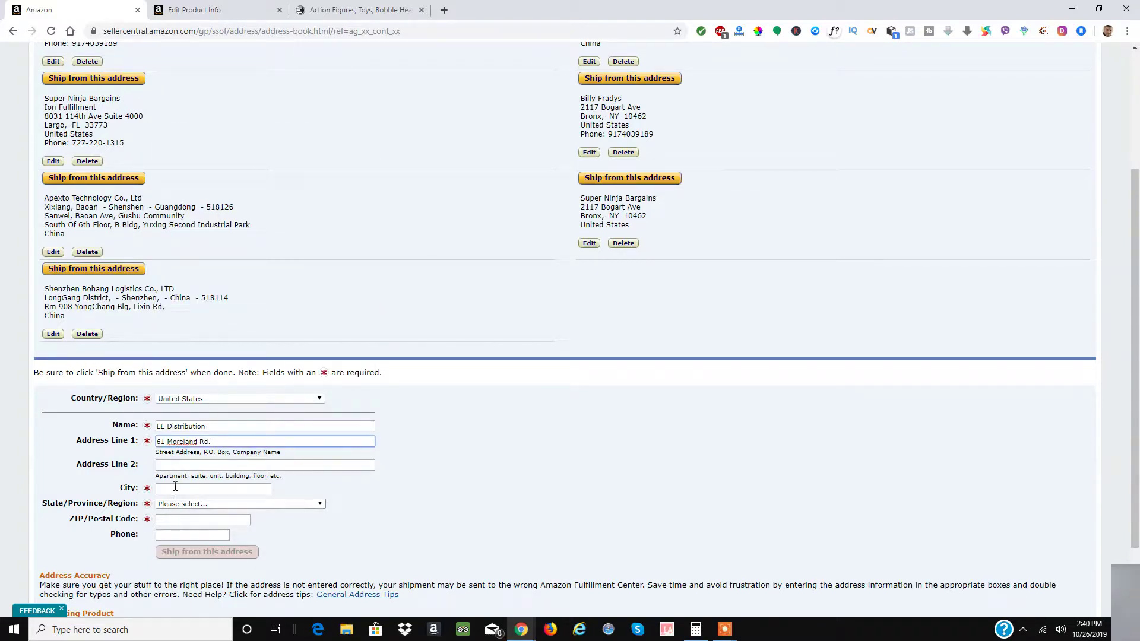
Copy the city from the representative's e-mail signature into the address form and select CA - California as the state.
{"action": "key", "text": "alt+Tab"}
{"action": "key", "text": "Tab"}
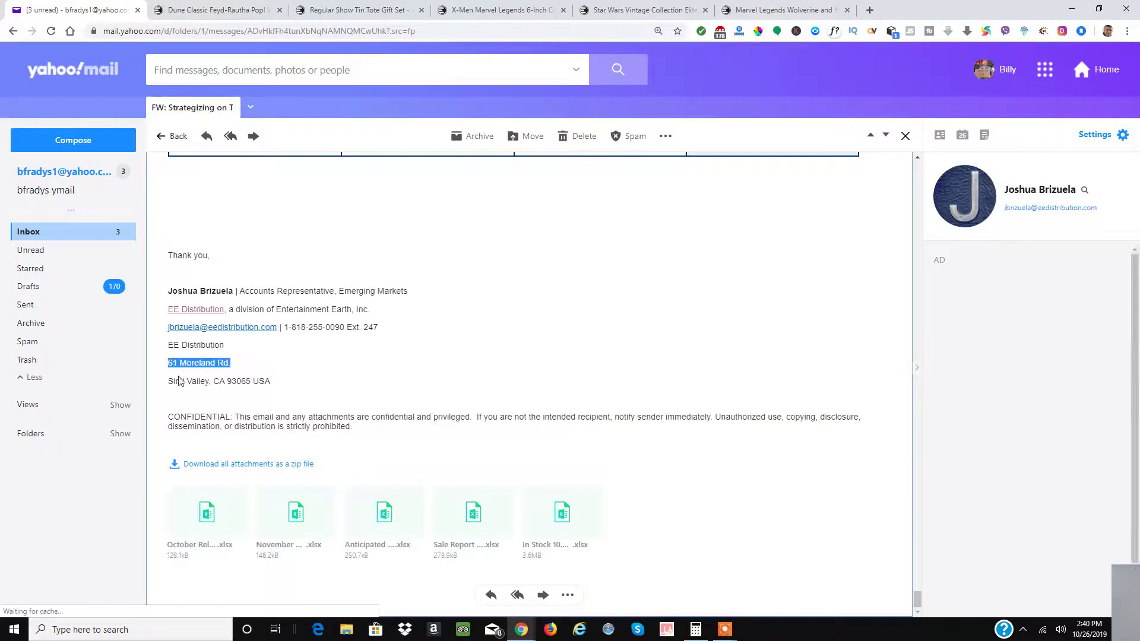
{"action": "left_click_drag", "start_coordinate": [170, 383], "coordinate": [208, 383]}
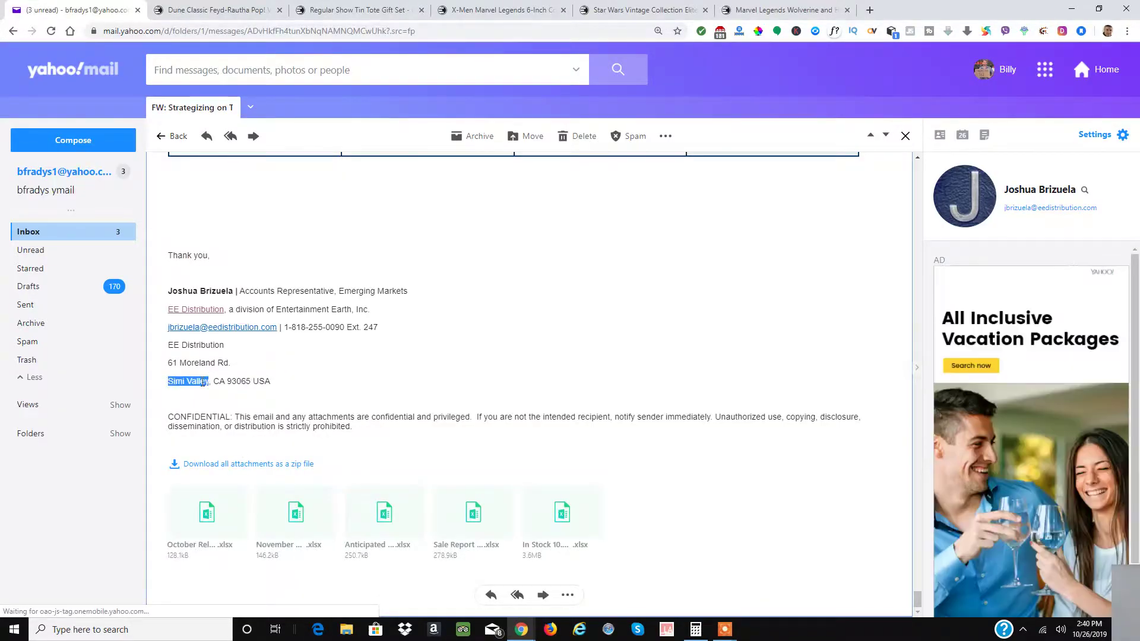
{"action": "right_click", "coordinate": [200, 383]}
{"action": "left_click", "coordinate": [223, 390]}
{"action": "key", "text": "alt+Tab"}
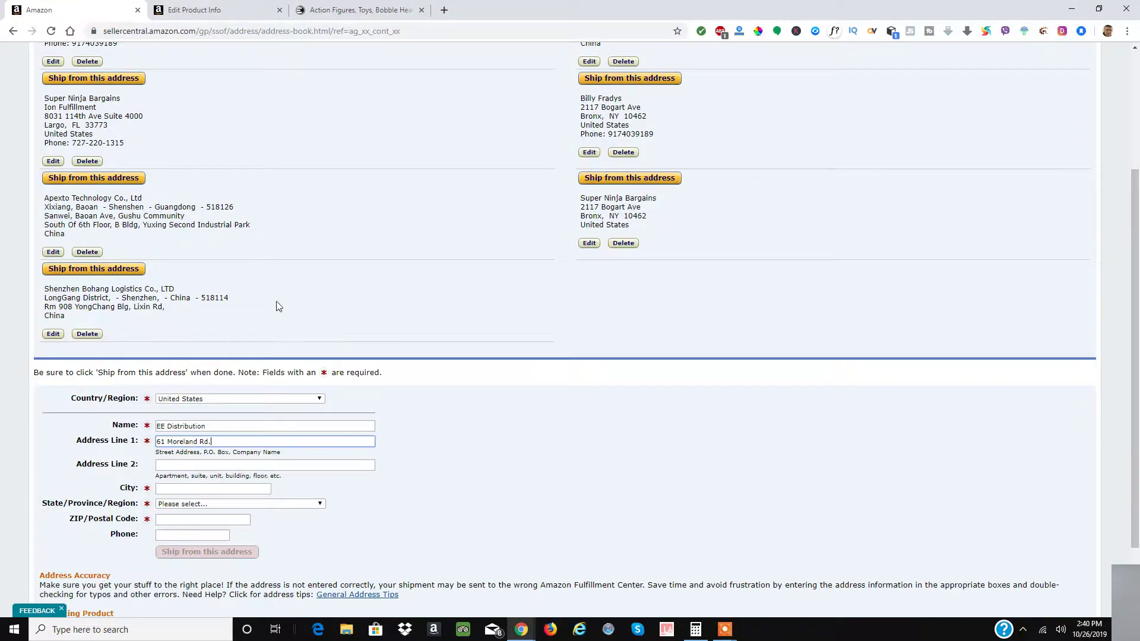
{"action": "left_click", "coordinate": [220, 488]}
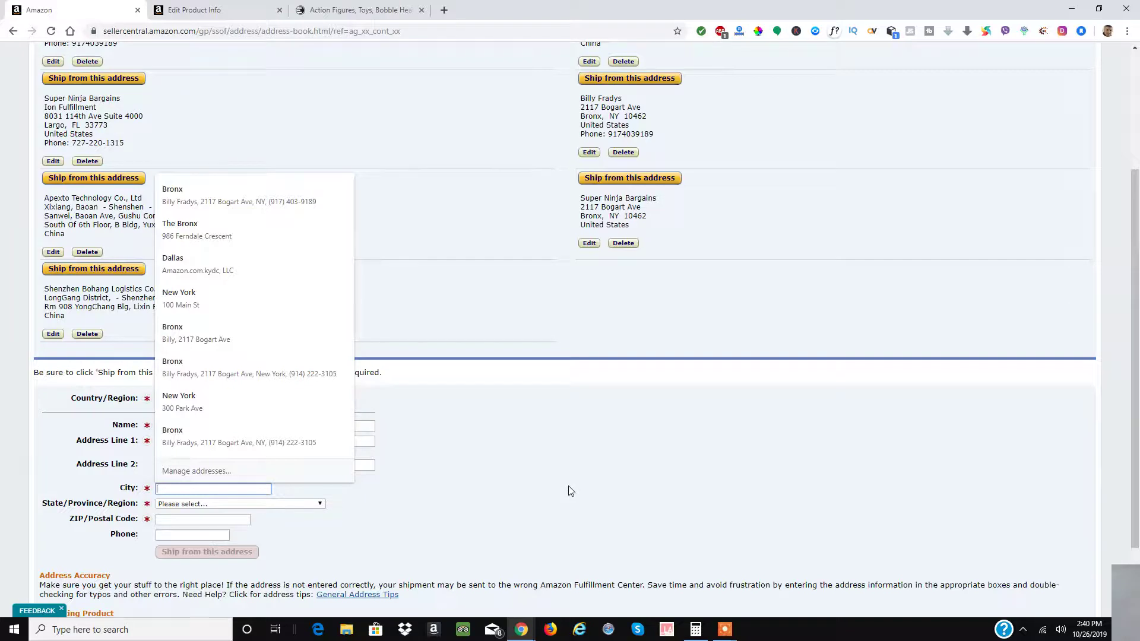
{"action": "key", "text": "ctrl+v"}
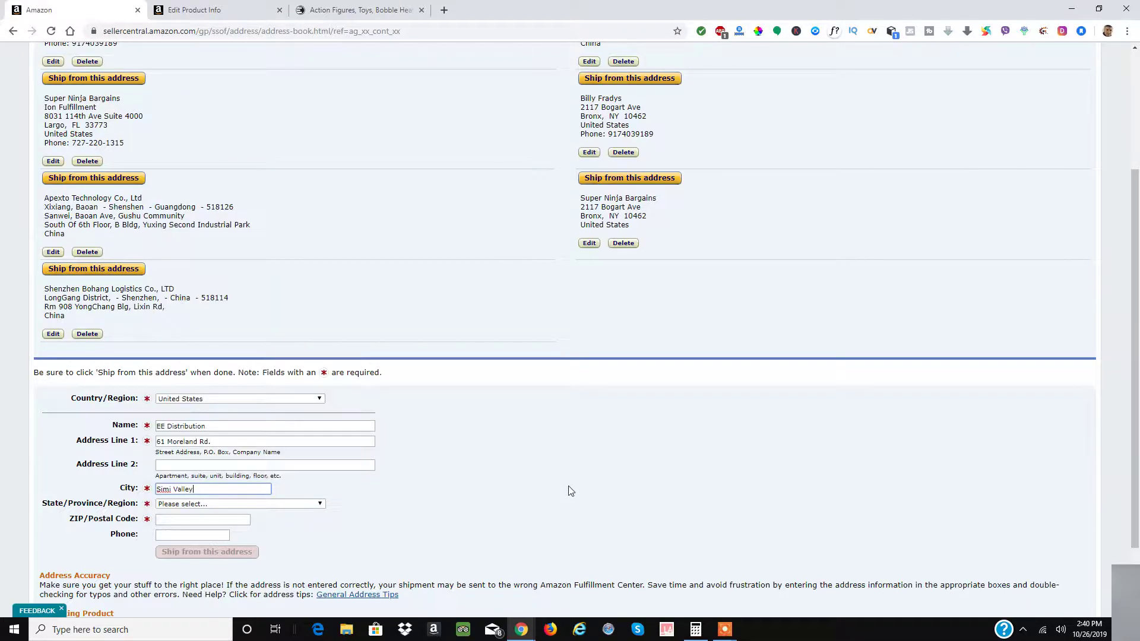
{"action": "left_click", "coordinate": [322, 505]}
{"action": "left_click", "coordinate": [187, 281]}
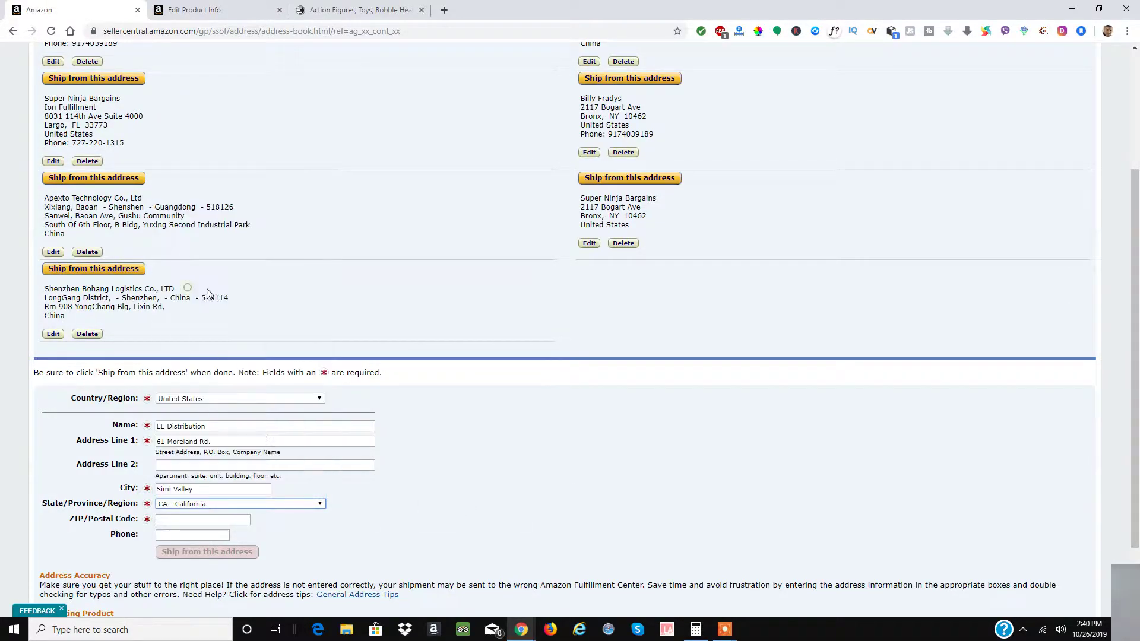
Copy the ZIP code from the e-mail signature into the address form and set the plan to ship from this new address.
{"action": "key", "text": "alt+Tab"}
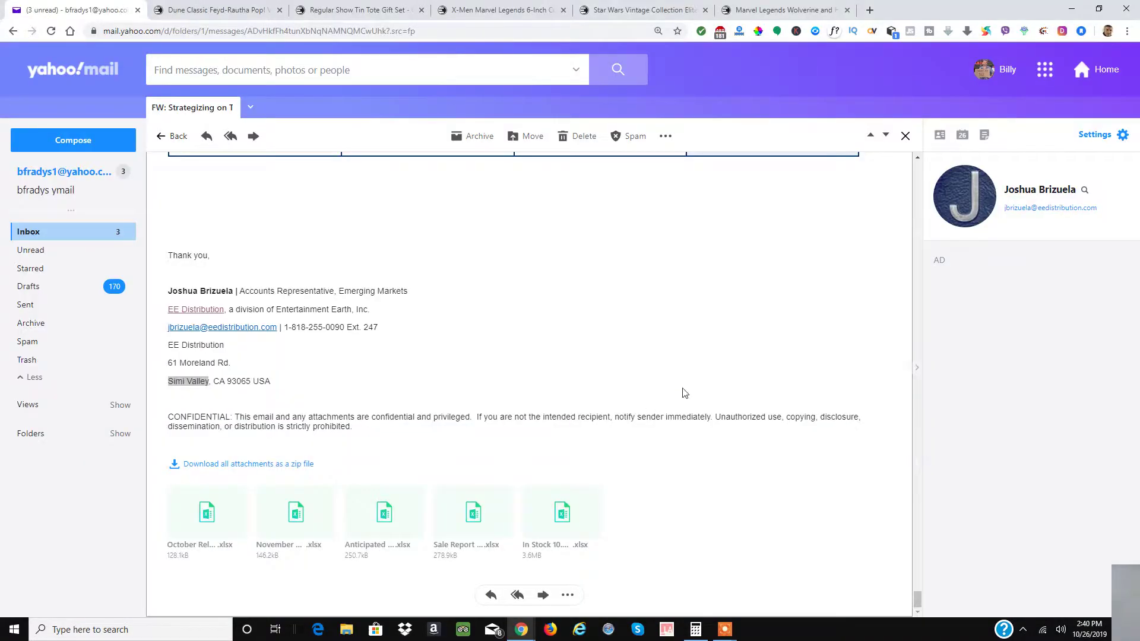
{"action": "double_click", "coordinate": [237, 381]}
{"action": "key", "text": "alt+Tab"}
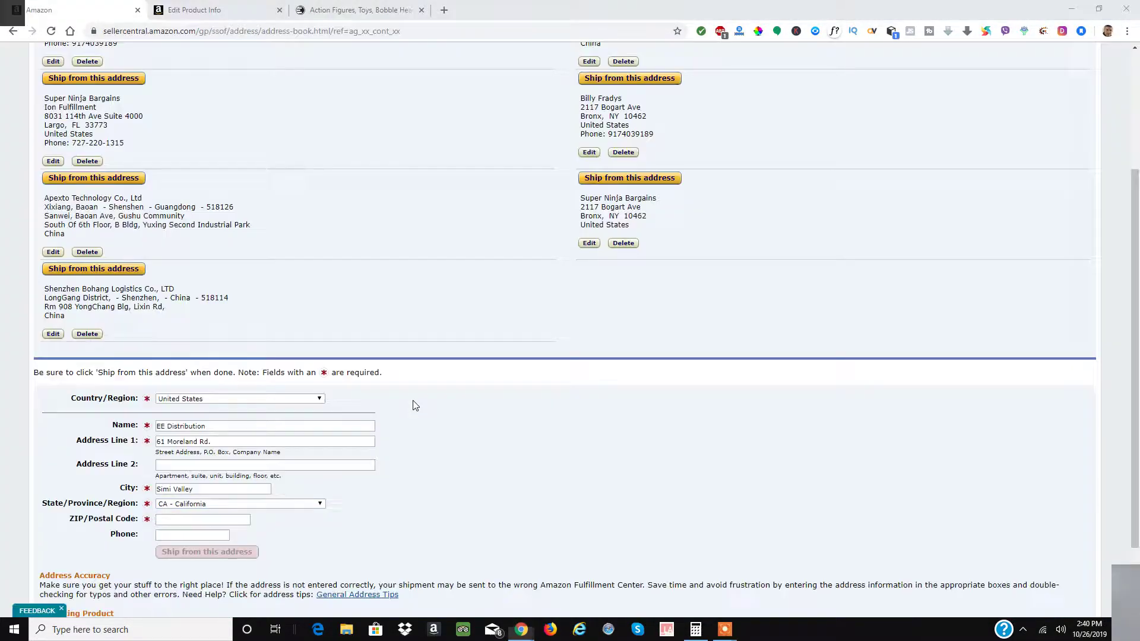
{"action": "left_click", "coordinate": [186, 523]}
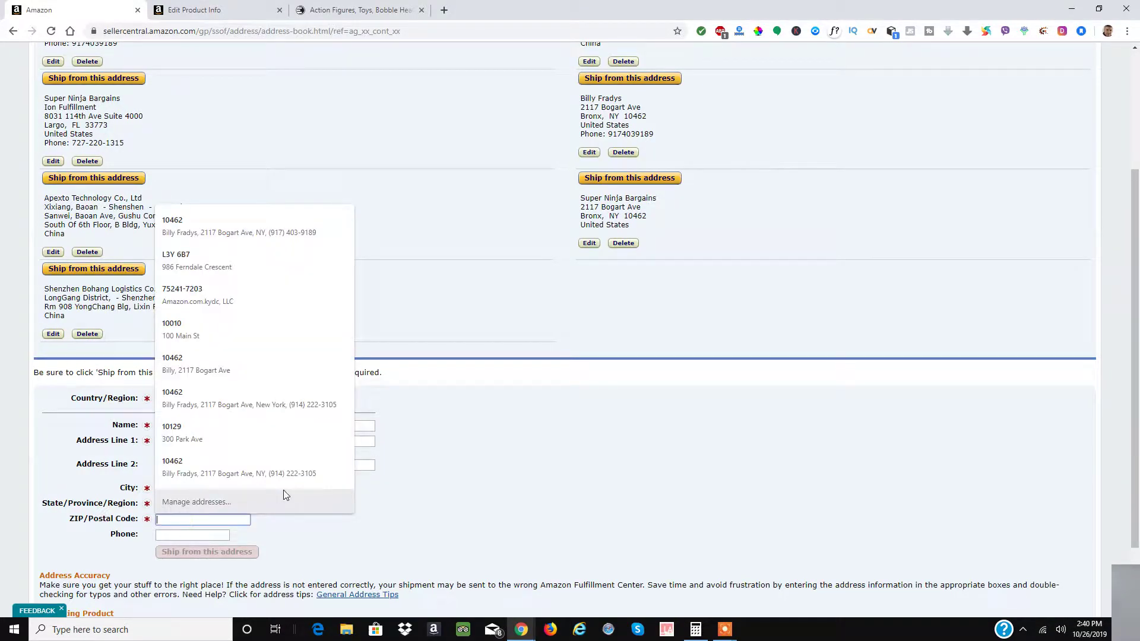
{"action": "key", "text": "ctrl+v"}
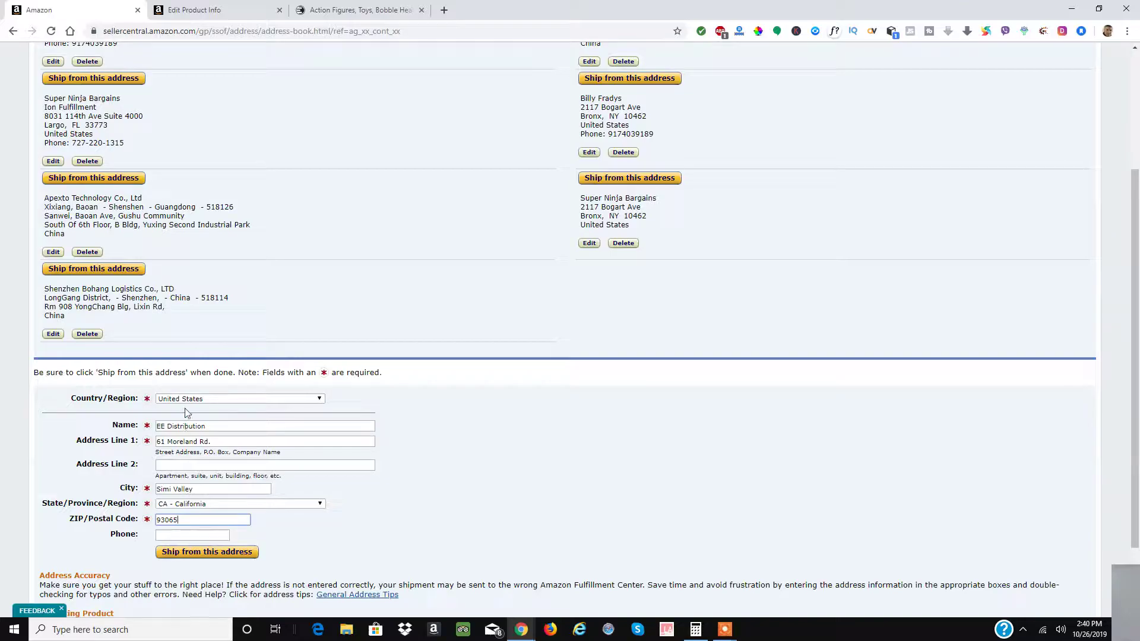
{"action": "key", "text": "alt+Tab"}
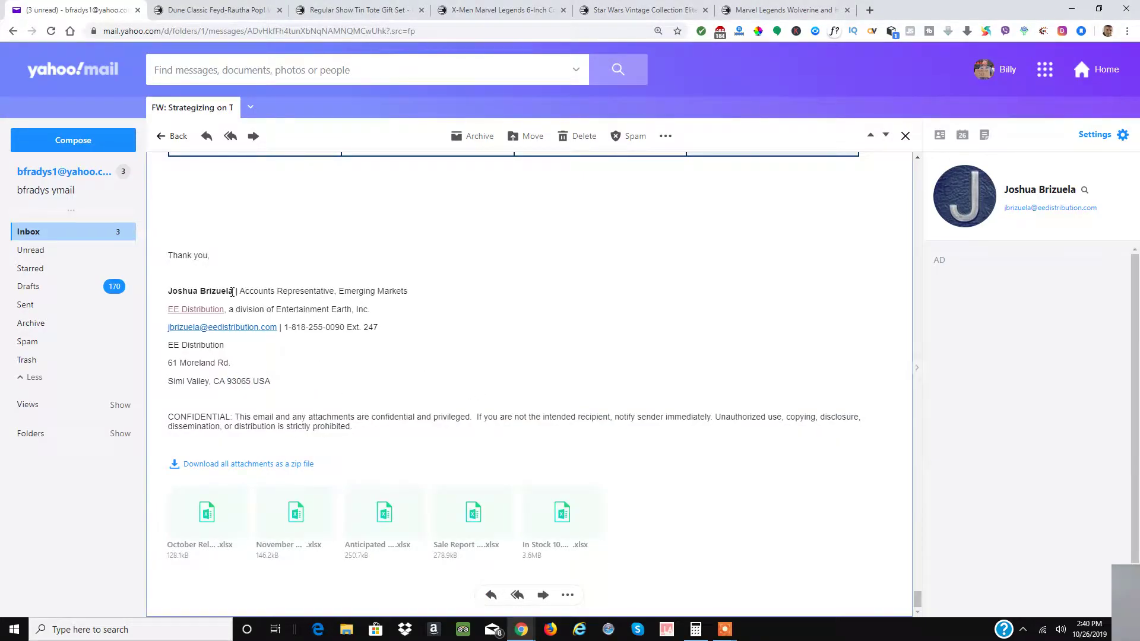
{"action": "key", "text": "alt+Tab"}
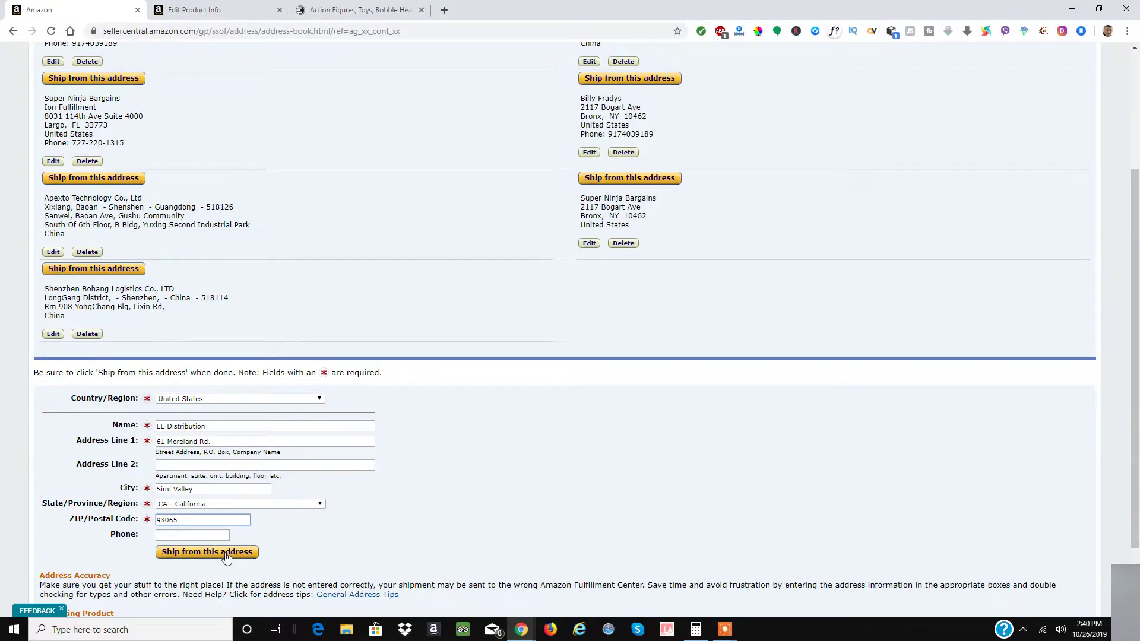
{"action": "left_click", "coordinate": [226, 554]}
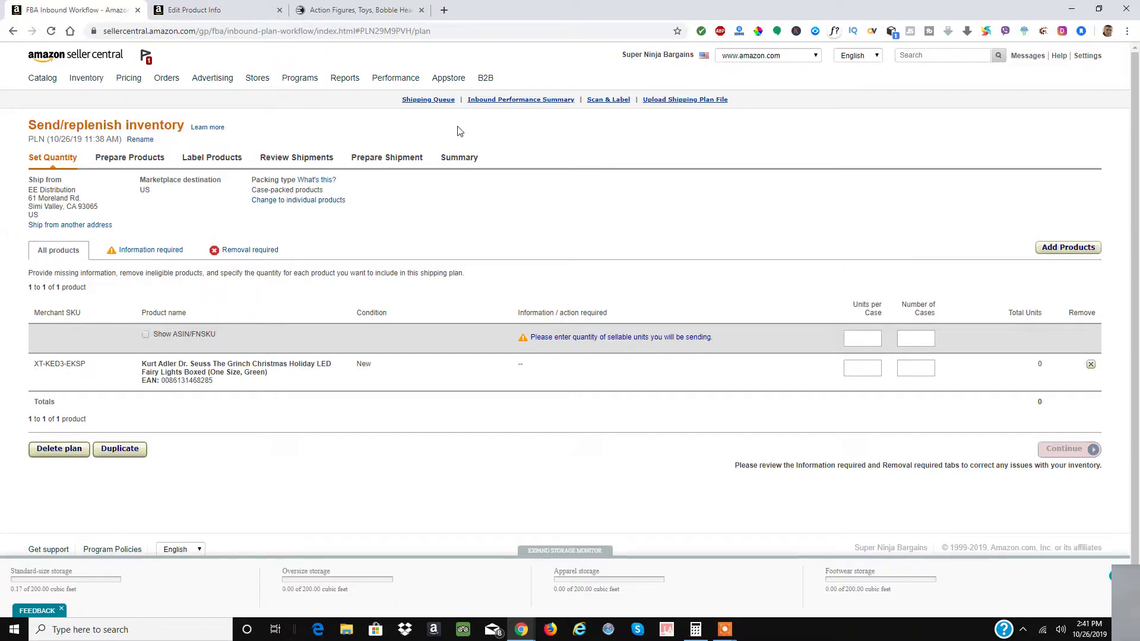
Switch to the EE Distribution order and divide its 84 units by 12 pieces per case in Calculator.
{"action": "key", "text": "alt+Tab"}
{"action": "left_click", "coordinate": [706, 248]}
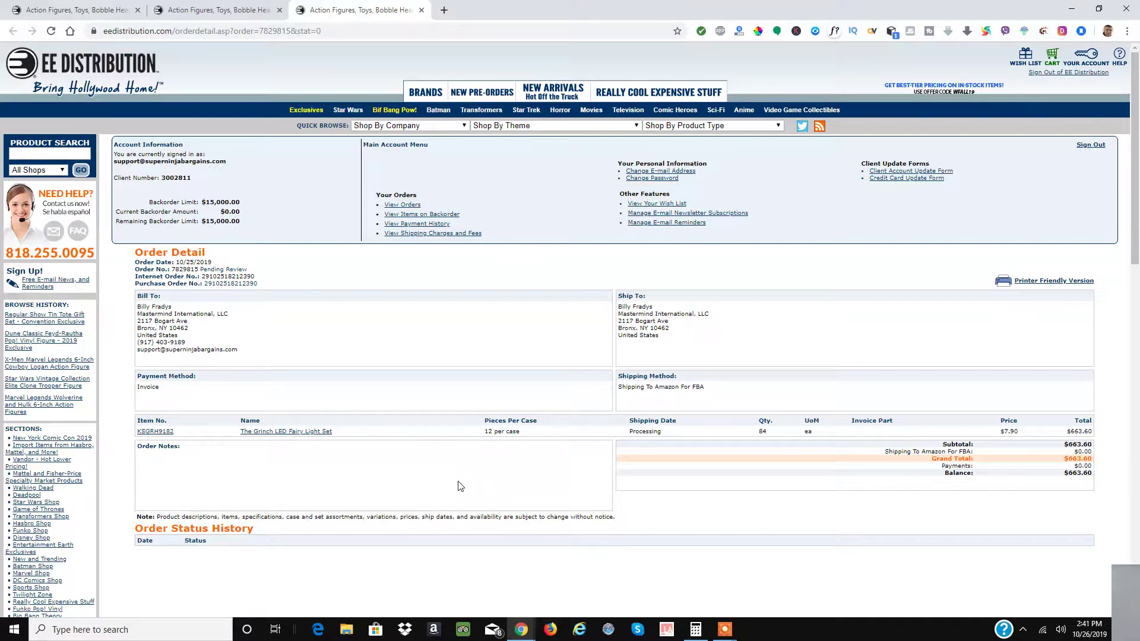
{"action": "key", "text": "alt+Tab"}
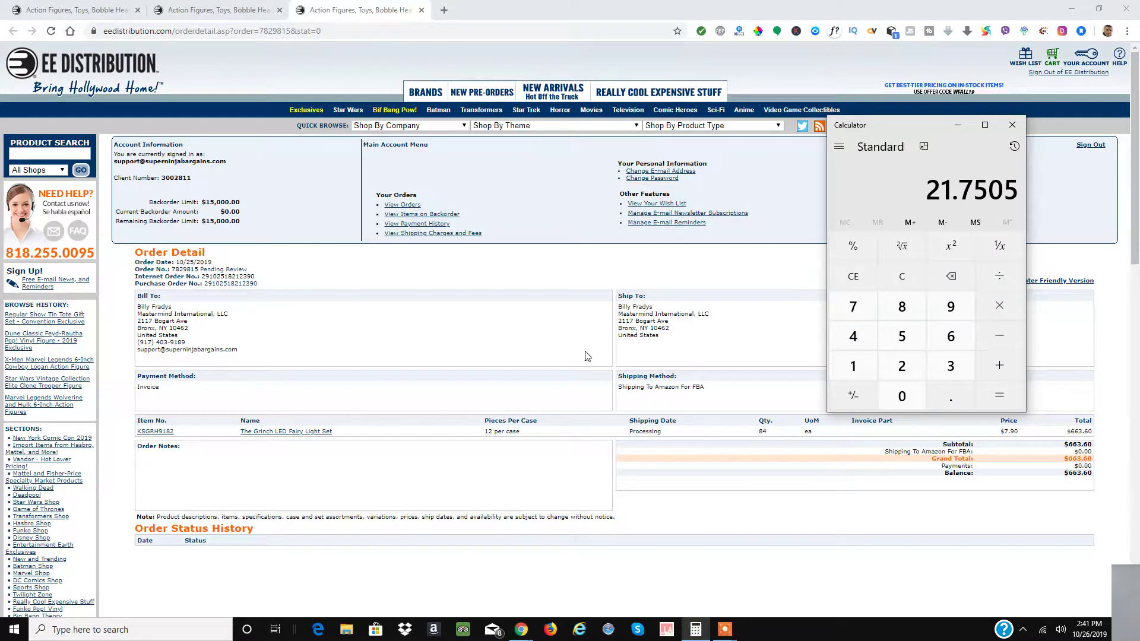
{"action": "left_click", "coordinate": [902, 276]}
{"action": "left_click", "coordinate": [903, 306]}
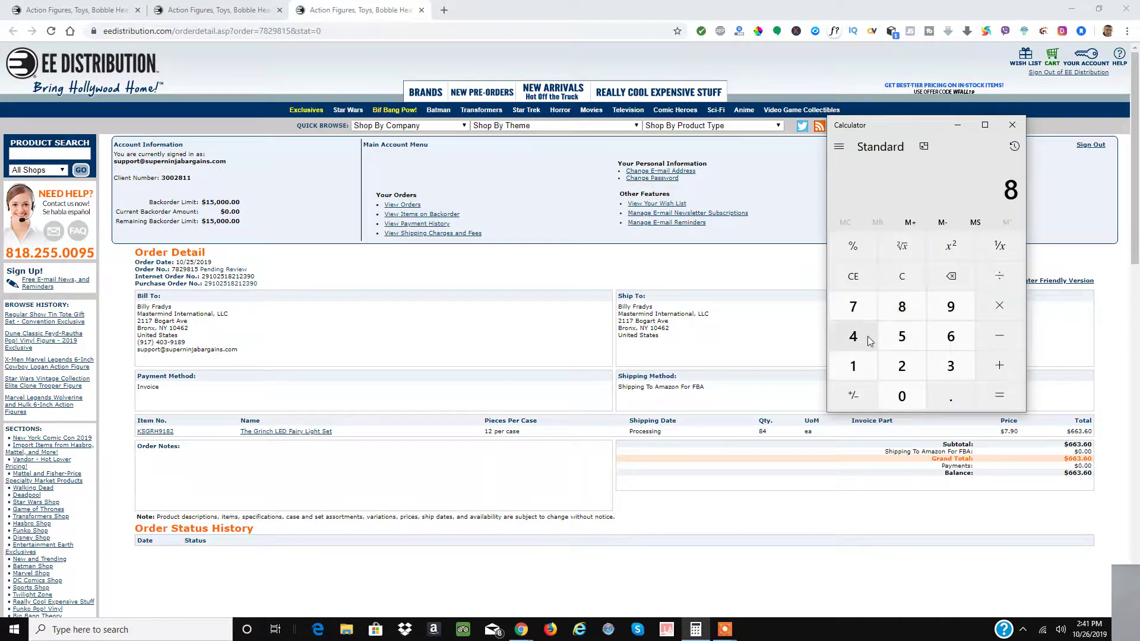
{"action": "left_click", "coordinate": [855, 336]}
{"action": "key", "text": "slash"}
{"action": "left_click", "coordinate": [855, 364]}
{"action": "left_click", "coordinate": [902, 366]}
{"action": "left_click", "coordinate": [1000, 396]}
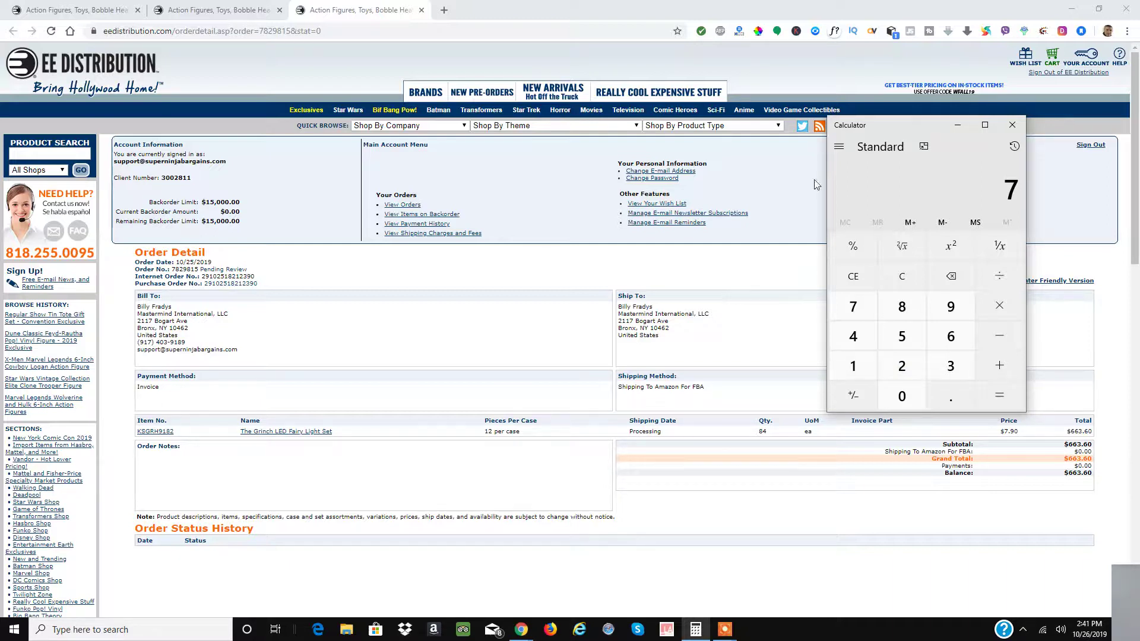
{"action": "left_click", "coordinate": [957, 126]}
Return to the FBA shipping plan, set 12 units per case and 7 cases for the Grinch lights, and show their ASIN/FNSKU.
{"action": "key", "text": "alt+Tab"}
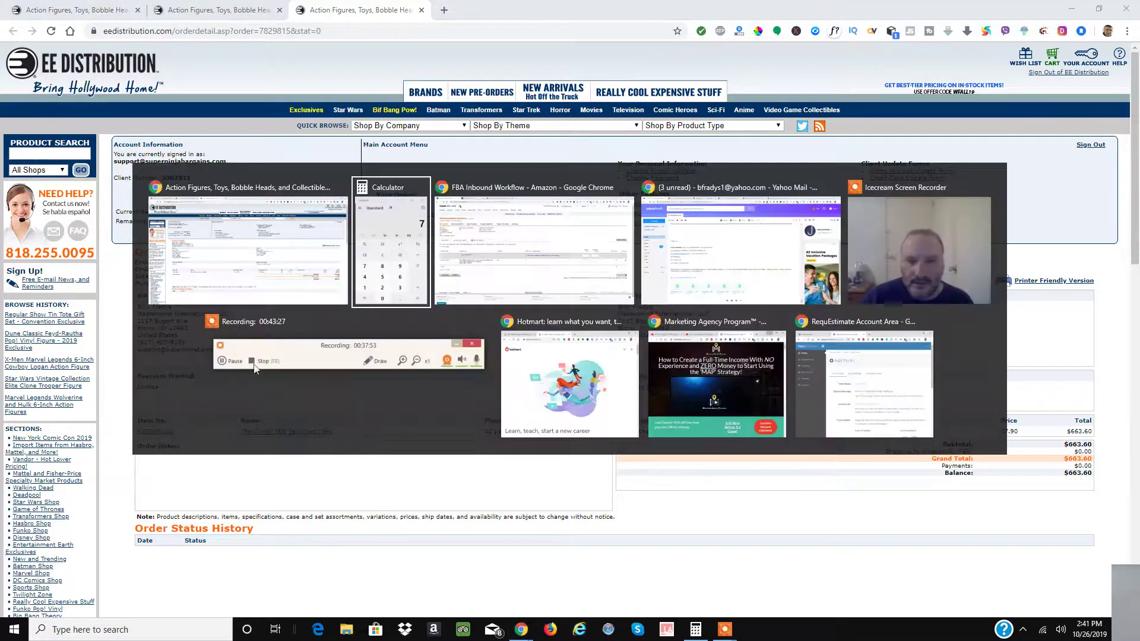
{"action": "key", "text": "alt+Tab"}
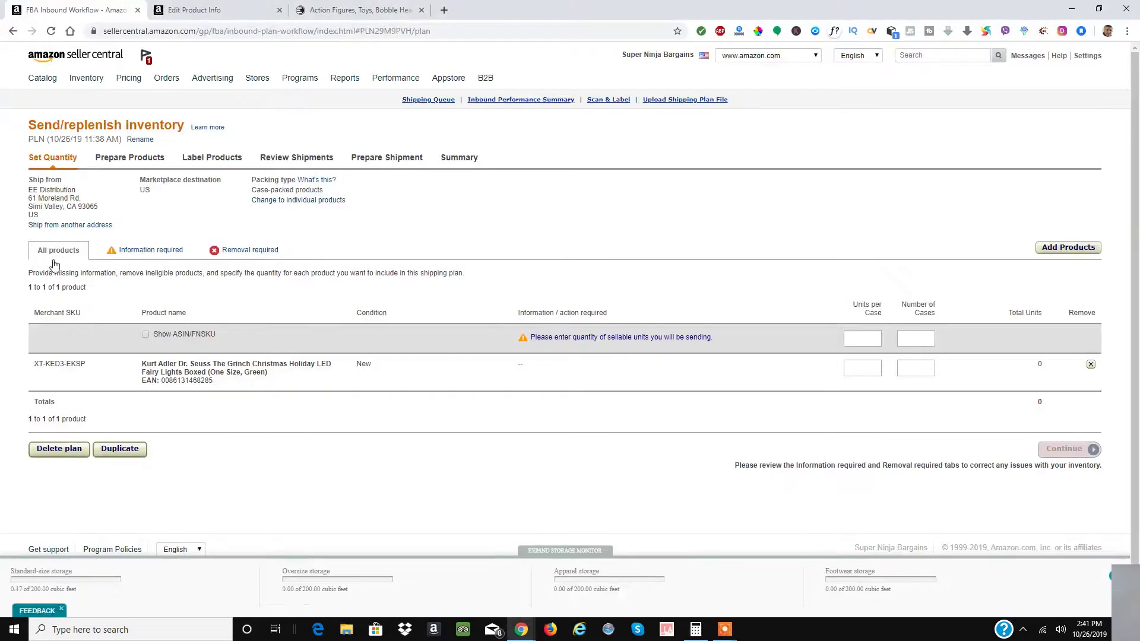
{"action": "left_click", "coordinate": [875, 343]}
{"action": "type", "text": "7"}
{"action": "key", "text": "Tab"}
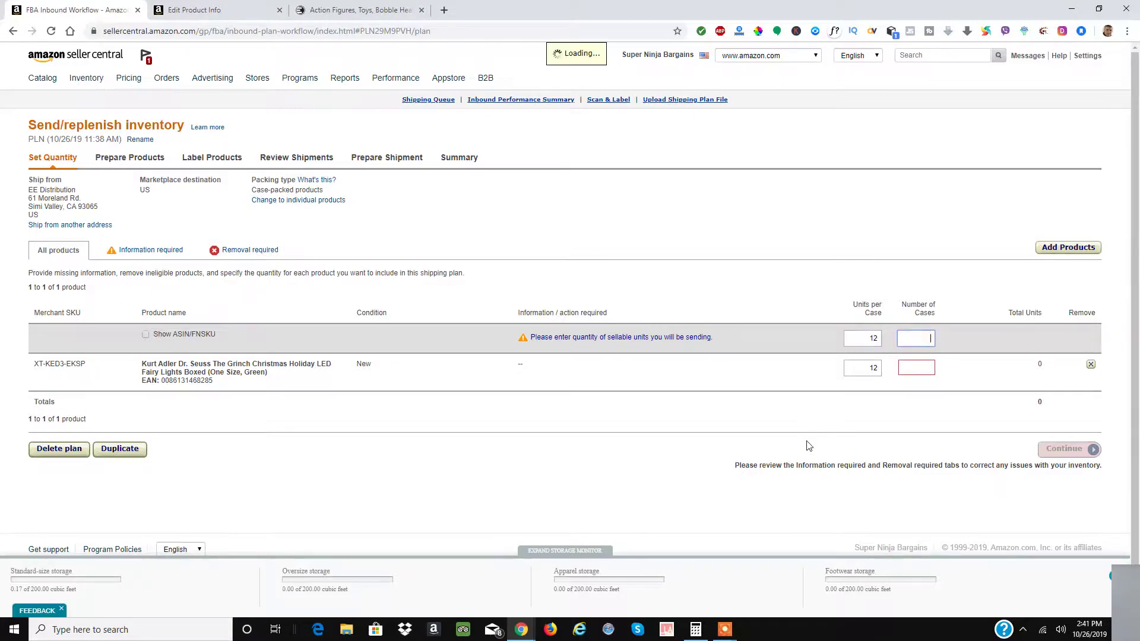
{"action": "type", "text": "7"}
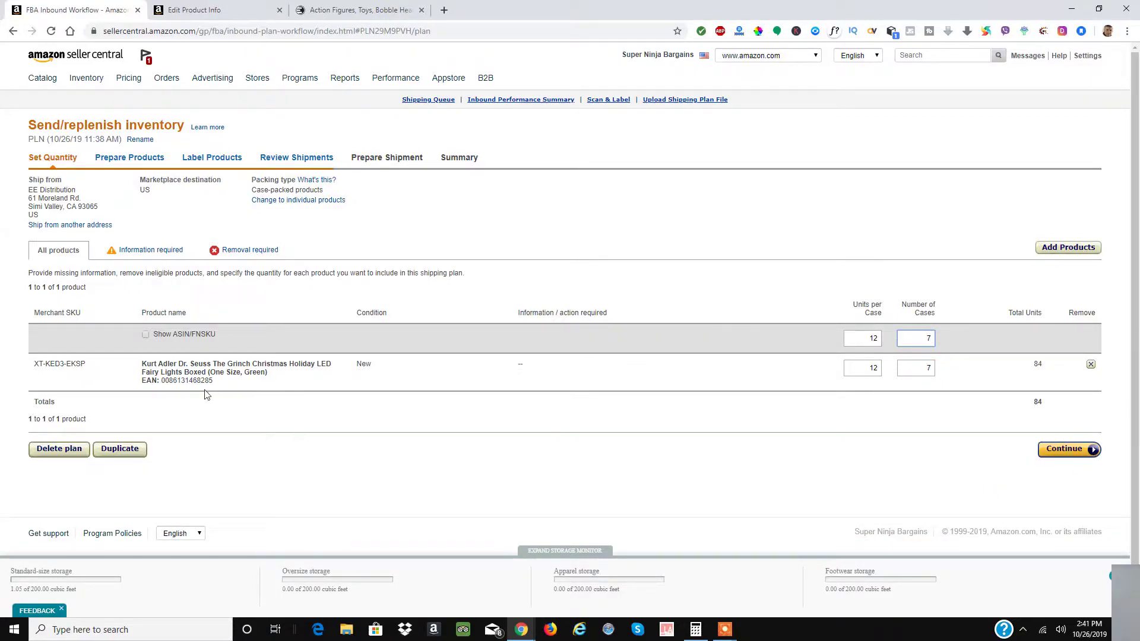
{"action": "left_click", "coordinate": [146, 334]}
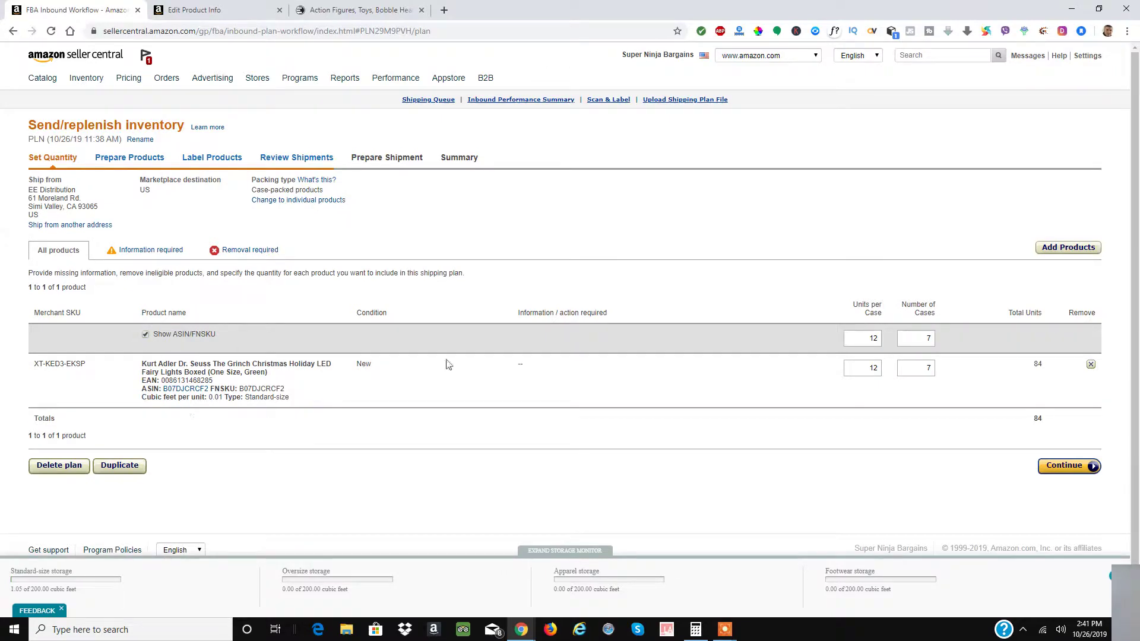
Continue to the Prepare Products stage and set the Grinch lights' prep category to No Prep Needed.
{"action": "left_click", "coordinate": [1067, 466]}
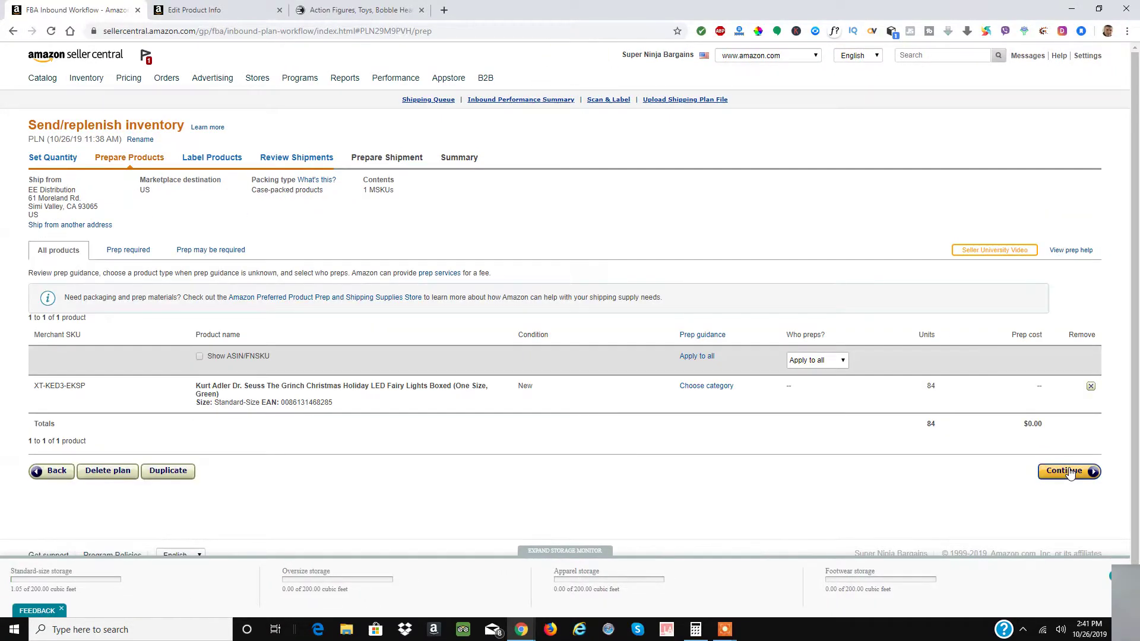
{"action": "left_click", "coordinate": [709, 386]}
{"action": "left_click", "coordinate": [607, 172]}
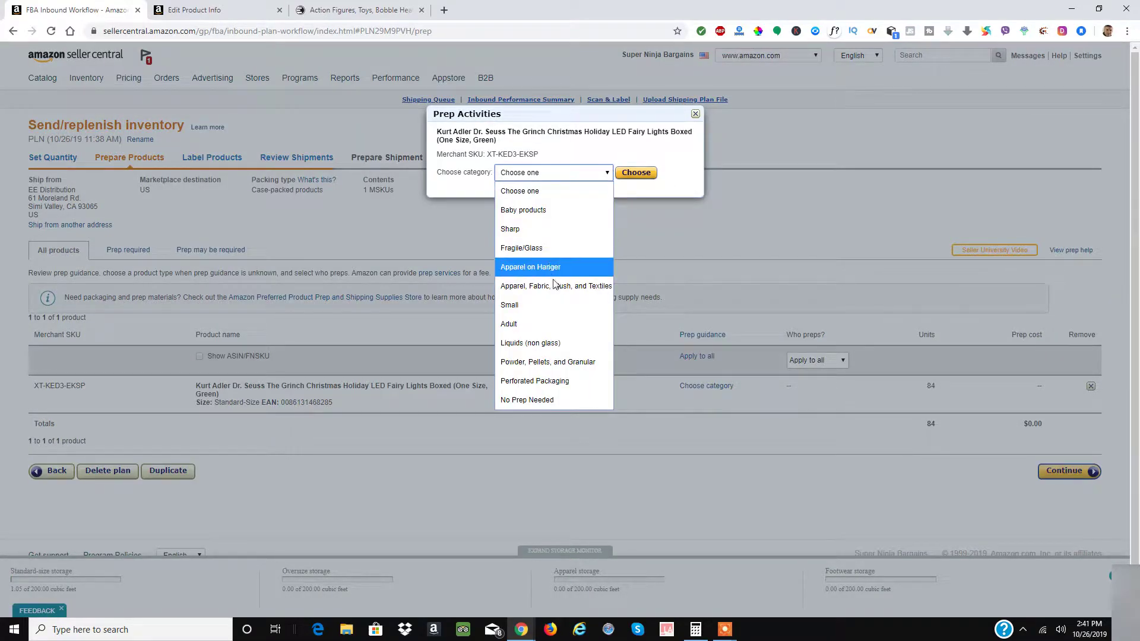
{"action": "left_click", "coordinate": [570, 403]}
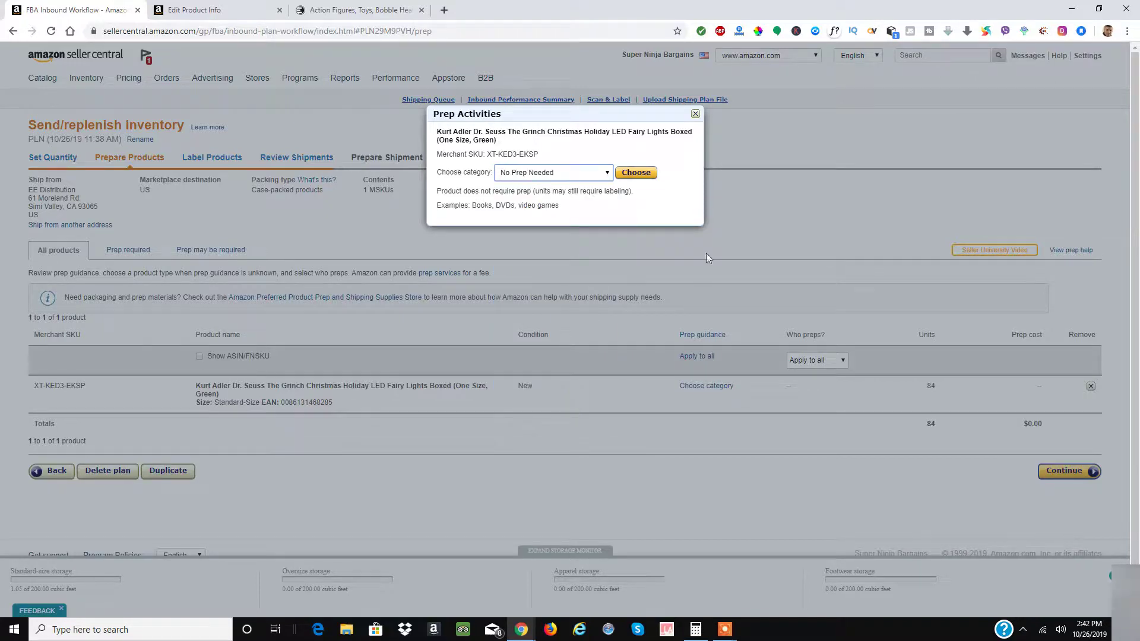
{"action": "left_click", "coordinate": [647, 177]}
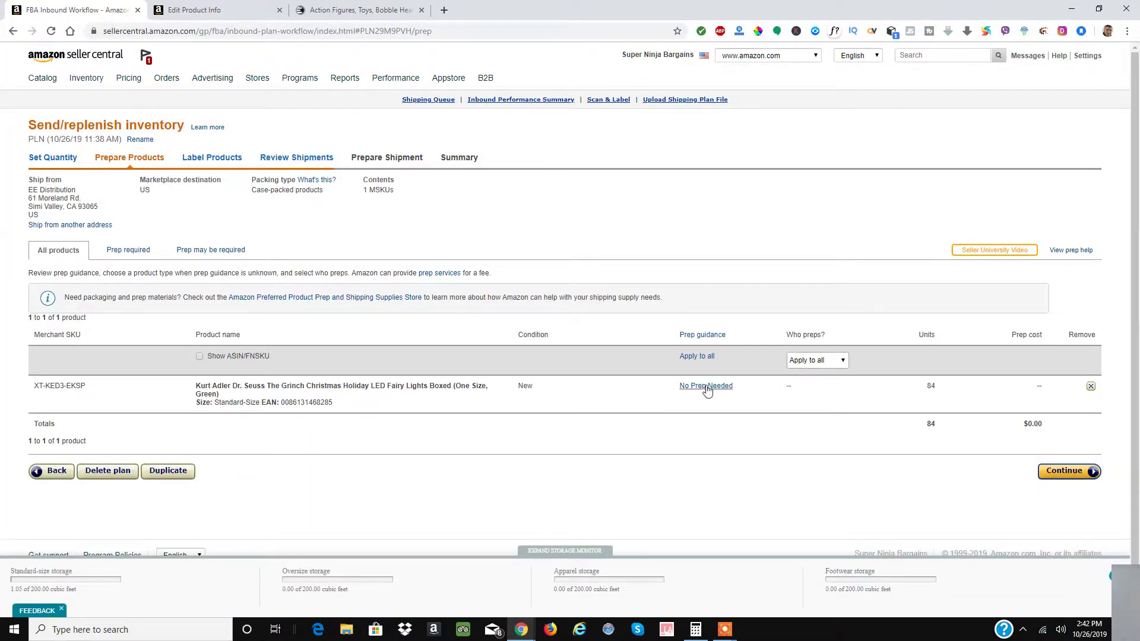
Assign prep of all products in the shipping plan to the Merchant.
{"action": "left_click", "coordinate": [818, 364]}
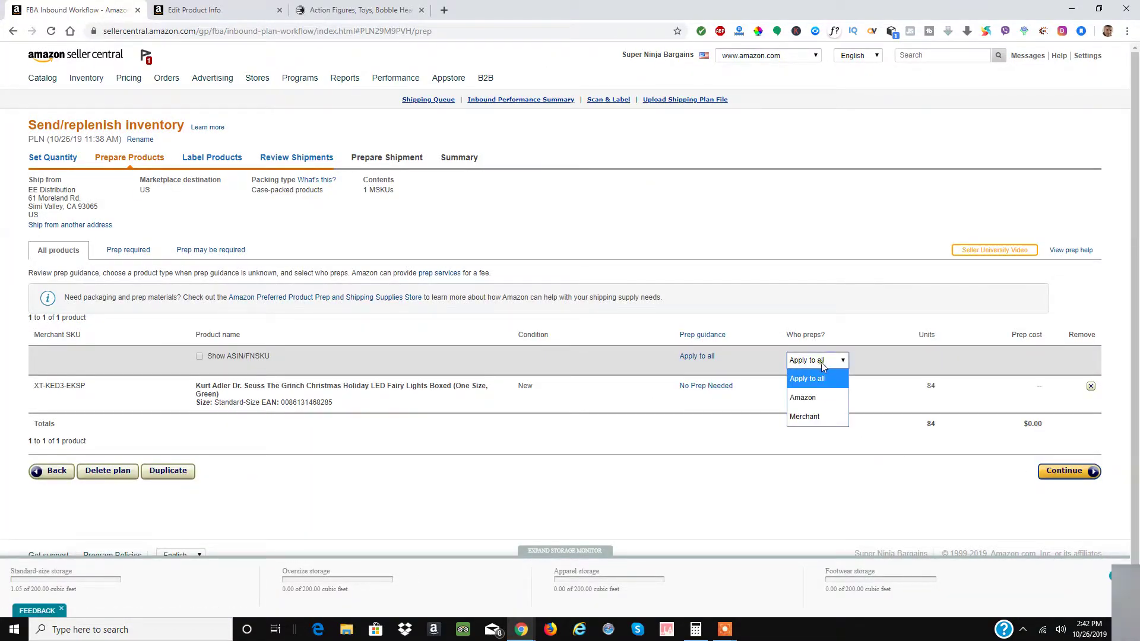
{"action": "left_click", "coordinate": [825, 417]}
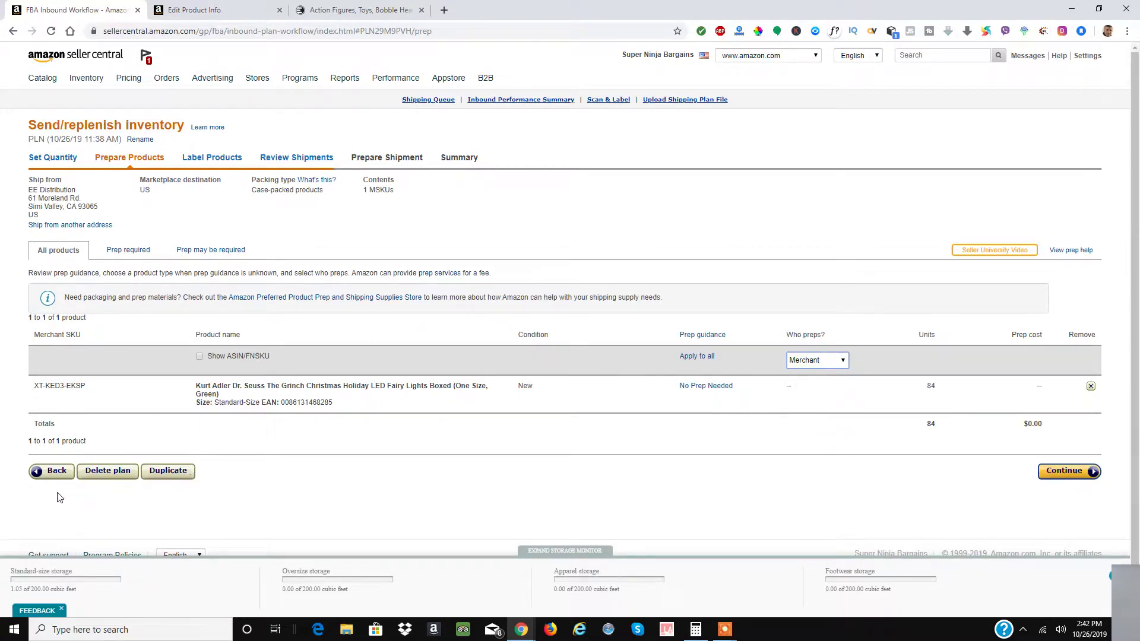
{"action": "scroll", "coordinate": [298, 489], "scroll_direction": "down", "scroll_amount": 2}
{"action": "scroll", "coordinate": [299, 488], "scroll_direction": "up", "scroll_amount": 2}
{"action": "left_click", "coordinate": [819, 364]}
{"action": "left_click", "coordinate": [819, 364]}
{"action": "left_click", "coordinate": [819, 364]}
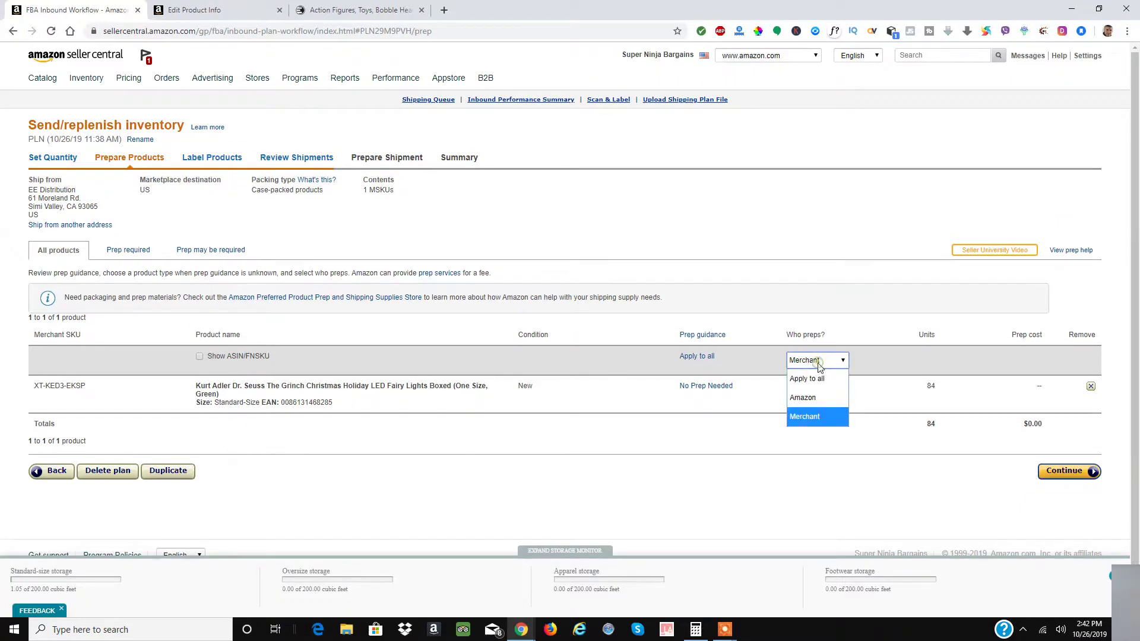
{"action": "left_click", "coordinate": [813, 419]}
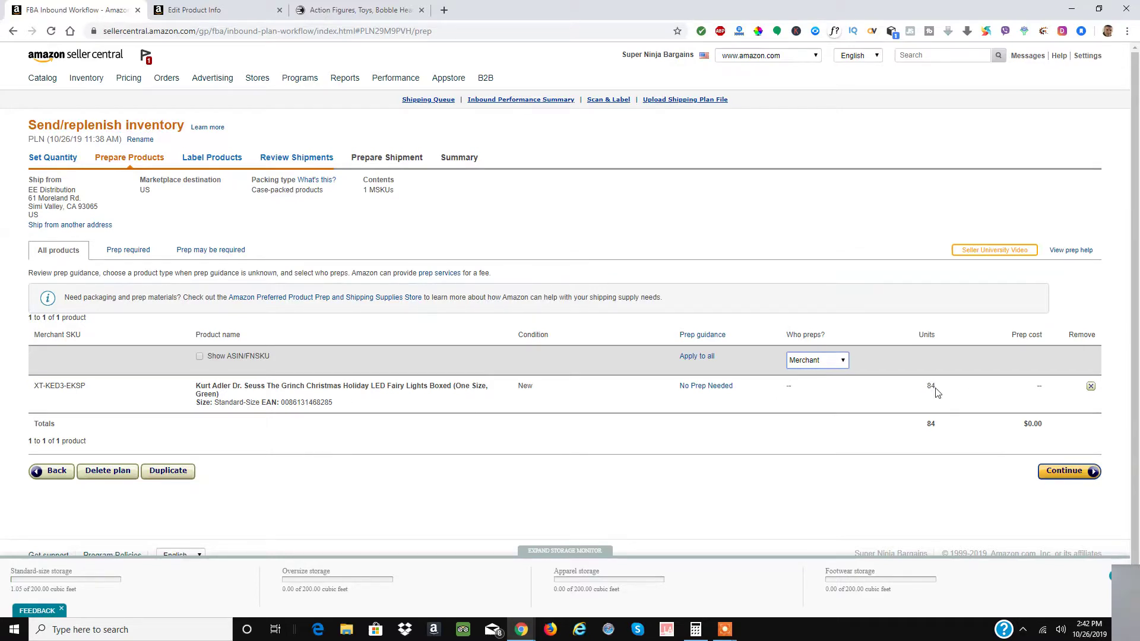
Continue past the labeling stage, approve the new shipment and open it for work in the Prepare Shipment stage.
{"action": "left_click", "coordinate": [1065, 477]}
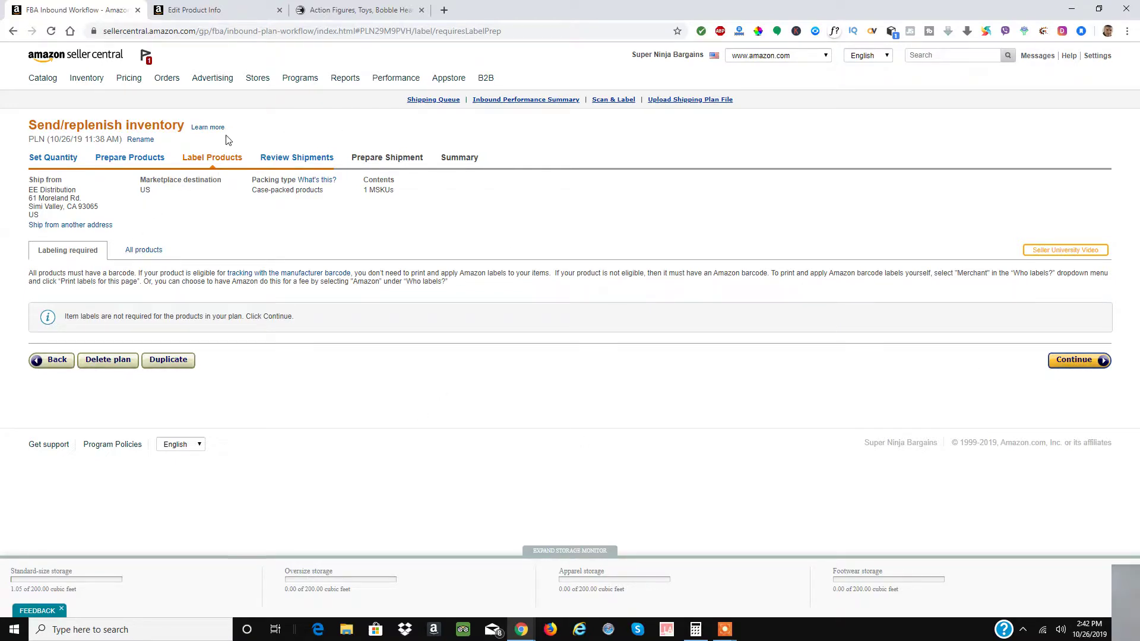
{"action": "left_click", "coordinate": [1083, 363]}
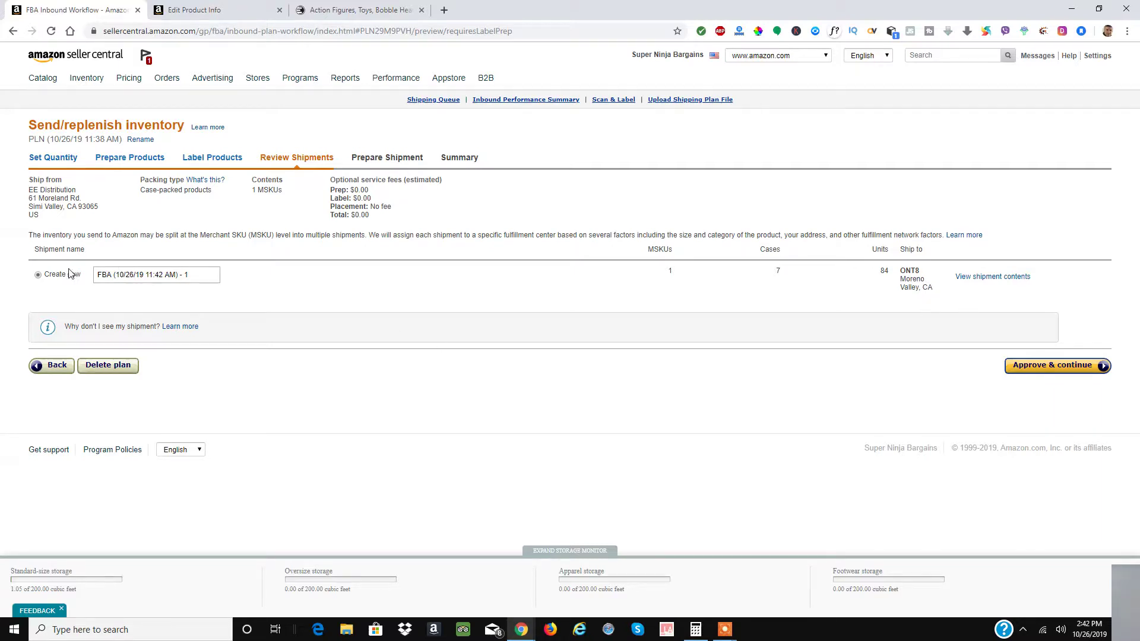
{"action": "left_click", "coordinate": [1063, 369]}
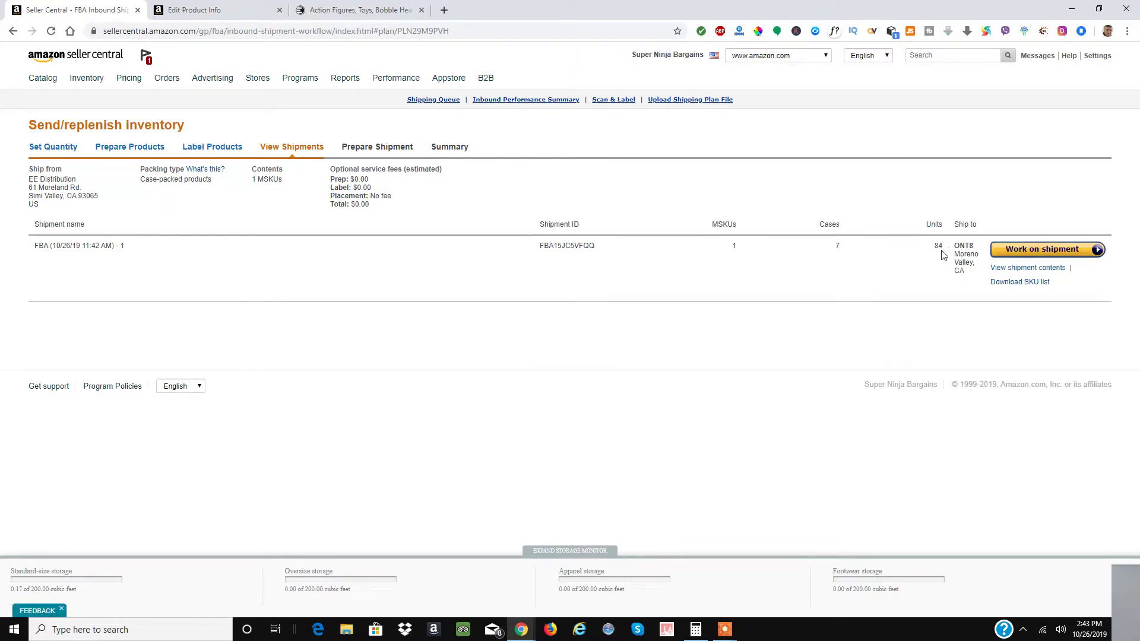
{"action": "left_click", "coordinate": [1069, 250]}
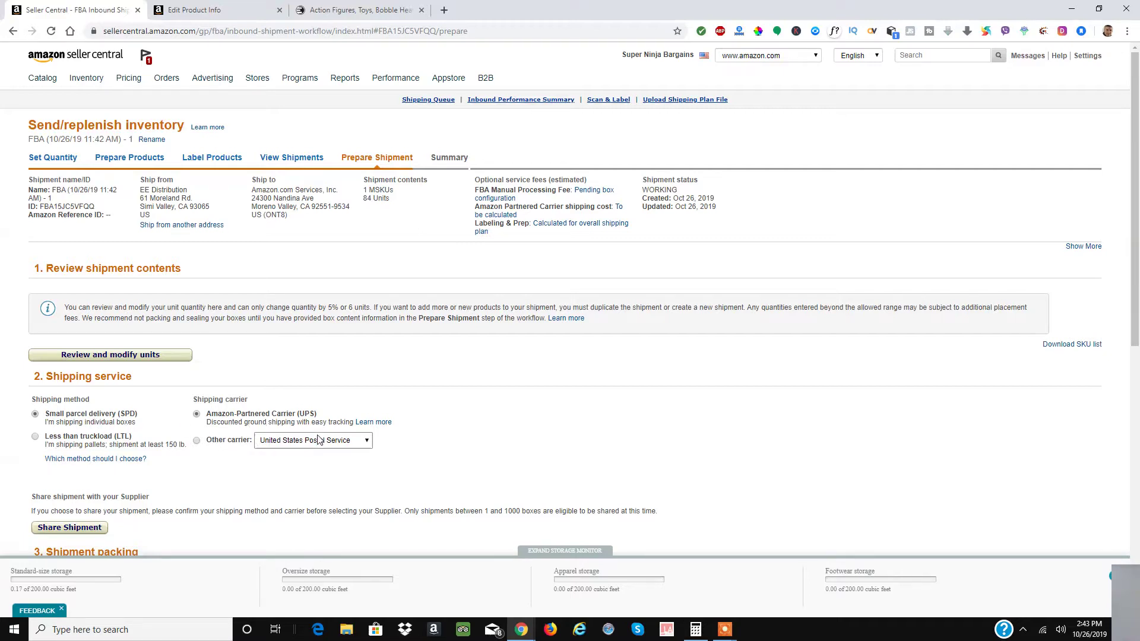
Set the shipment packing option to Multiple boxes.
{"action": "scroll", "coordinate": [552, 387], "scroll_direction": "down", "scroll_amount": 3}
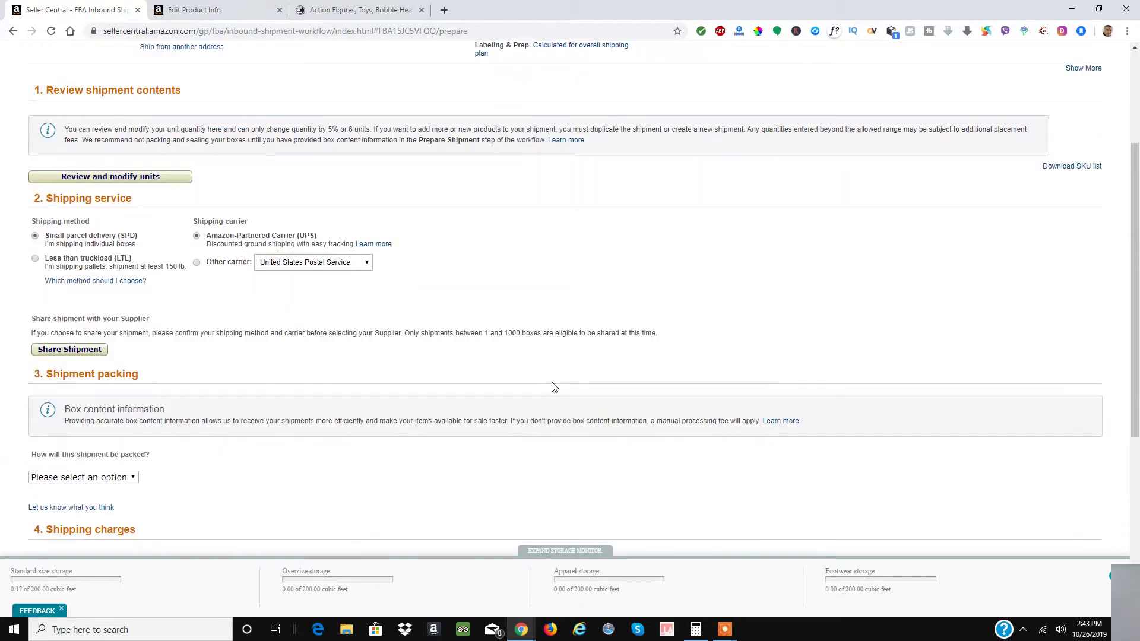
{"action": "scroll", "coordinate": [553, 386], "scroll_direction": "down", "scroll_amount": 3}
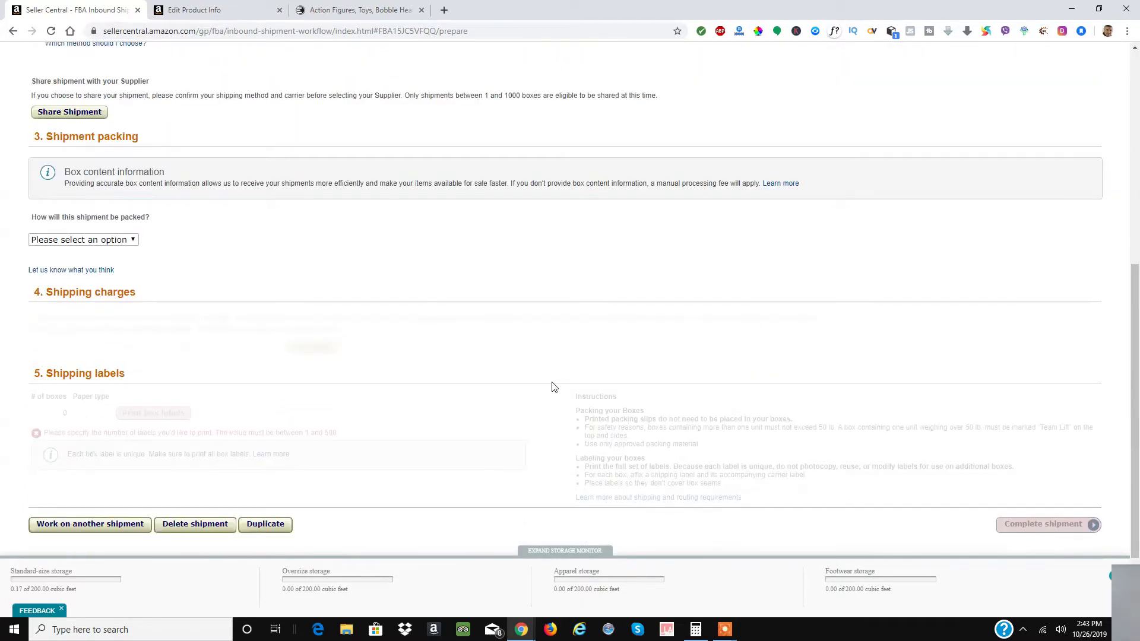
{"action": "scroll", "coordinate": [552, 386], "scroll_direction": "up", "scroll_amount": 2}
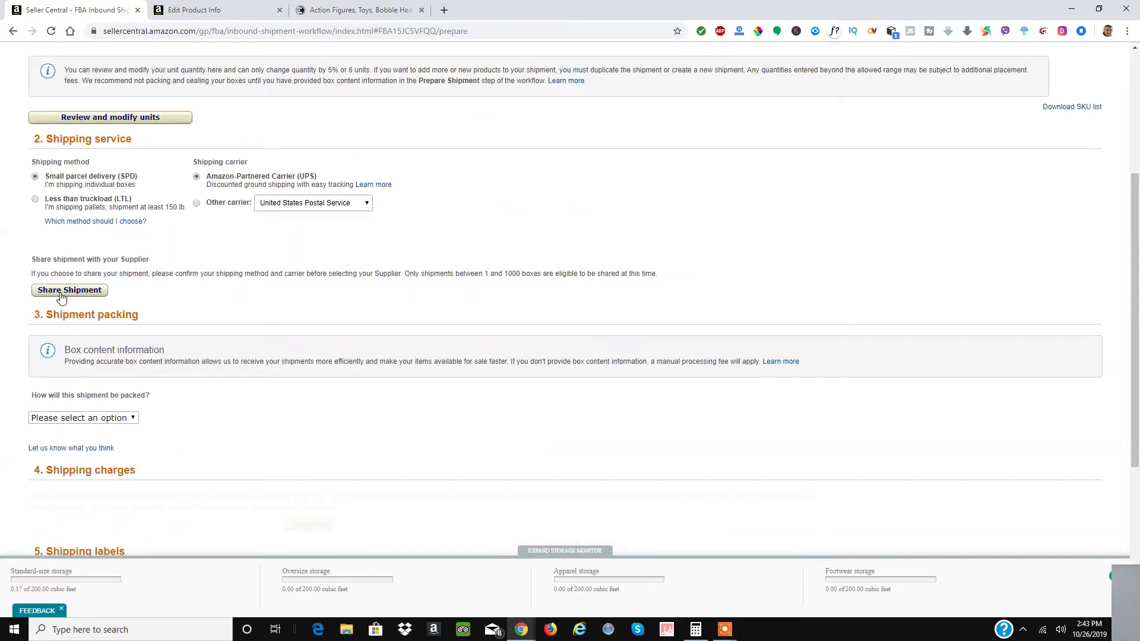
{"action": "left_click", "coordinate": [134, 418]}
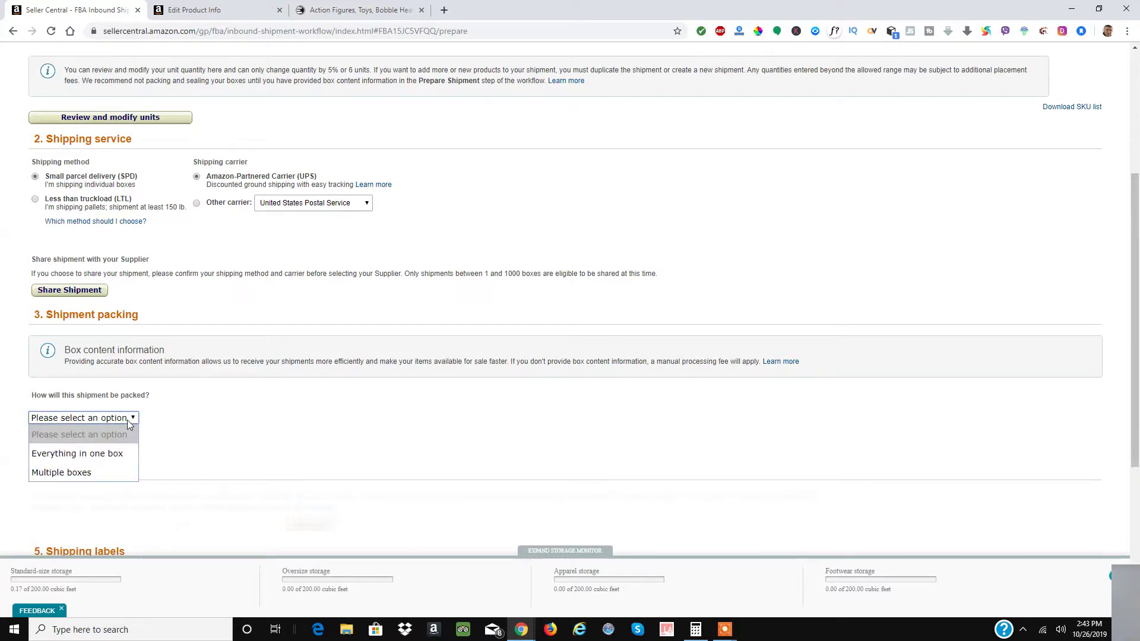
{"action": "left_click", "coordinate": [86, 472]}
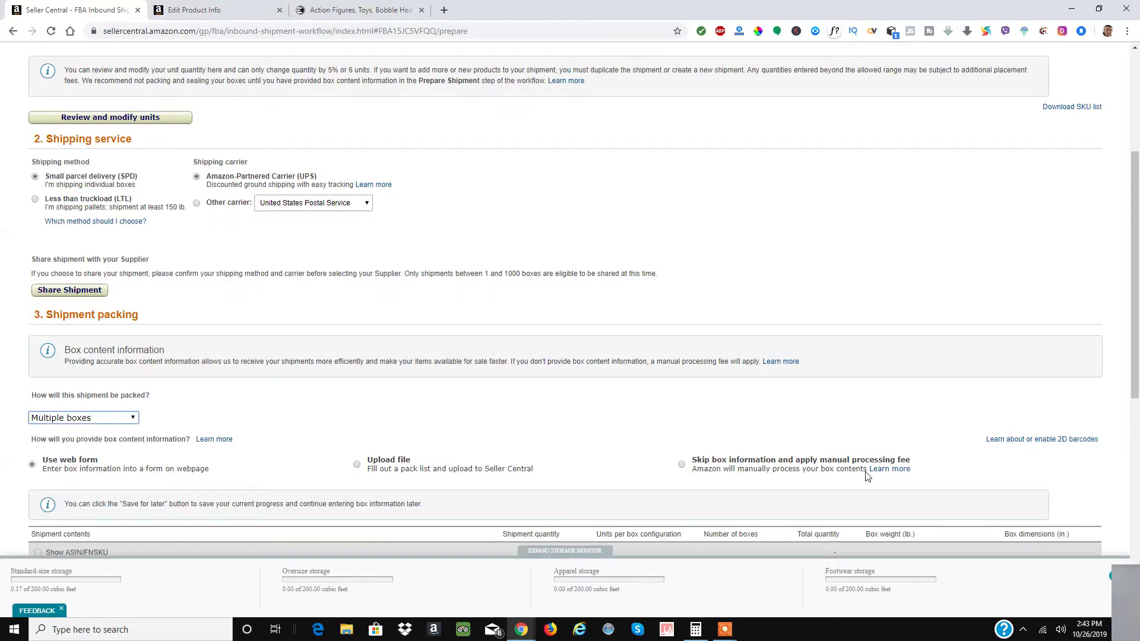
Add six more box configurations for the Grinch lights so there are seven rows of one box each.
{"action": "scroll", "coordinate": [867, 475], "scroll_direction": "down", "scroll_amount": 1}
{"action": "scroll", "coordinate": [87, 397], "scroll_direction": "down", "scroll_amount": 2}
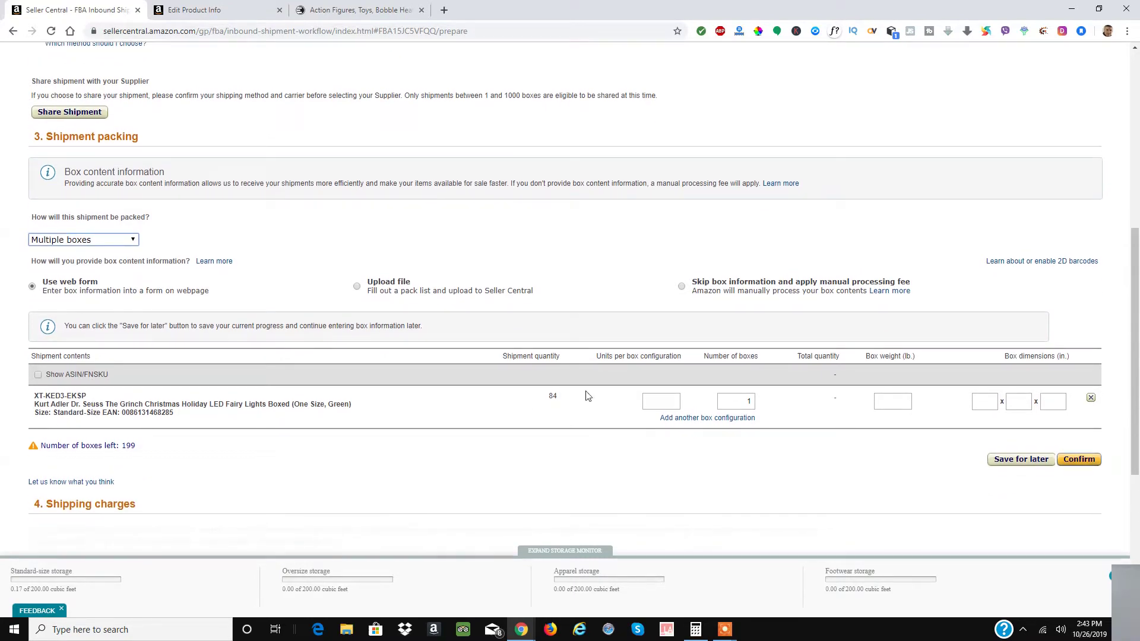
{"action": "left_click", "coordinate": [743, 422]}
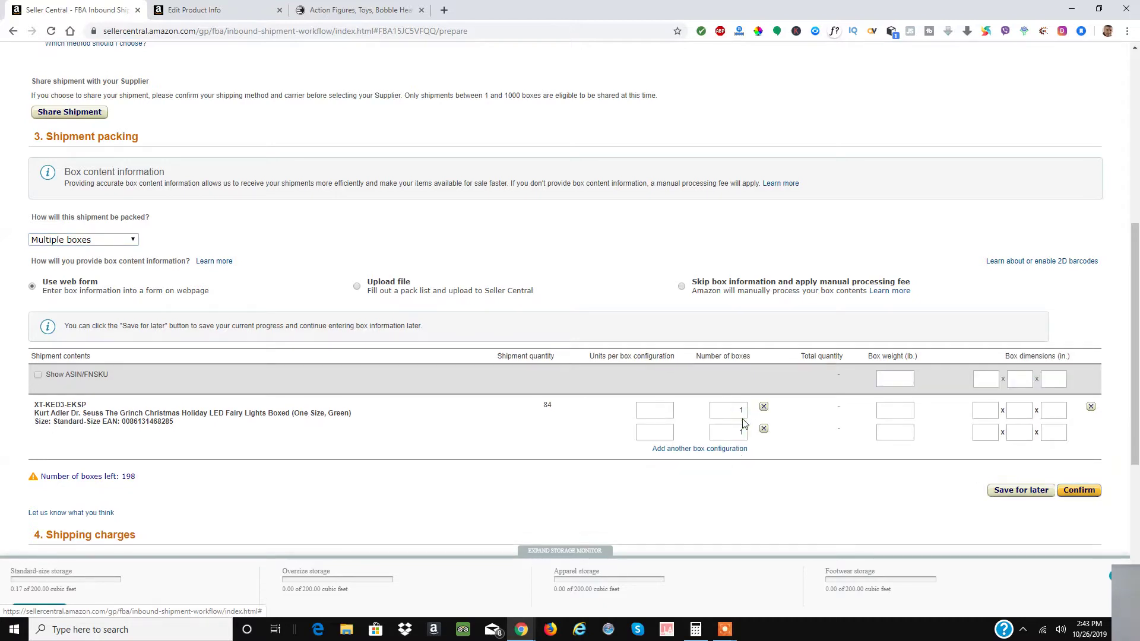
{"action": "left_click", "coordinate": [725, 449]}
{"action": "left_click", "coordinate": [731, 473]}
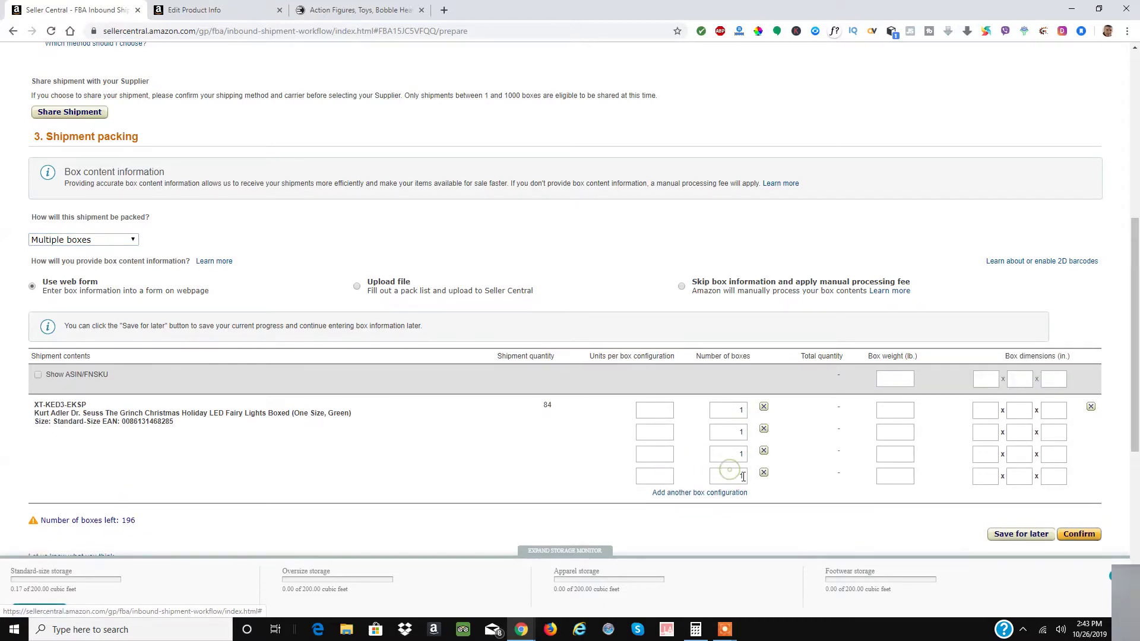
{"action": "left_click", "coordinate": [736, 493]}
{"action": "left_click", "coordinate": [743, 518]}
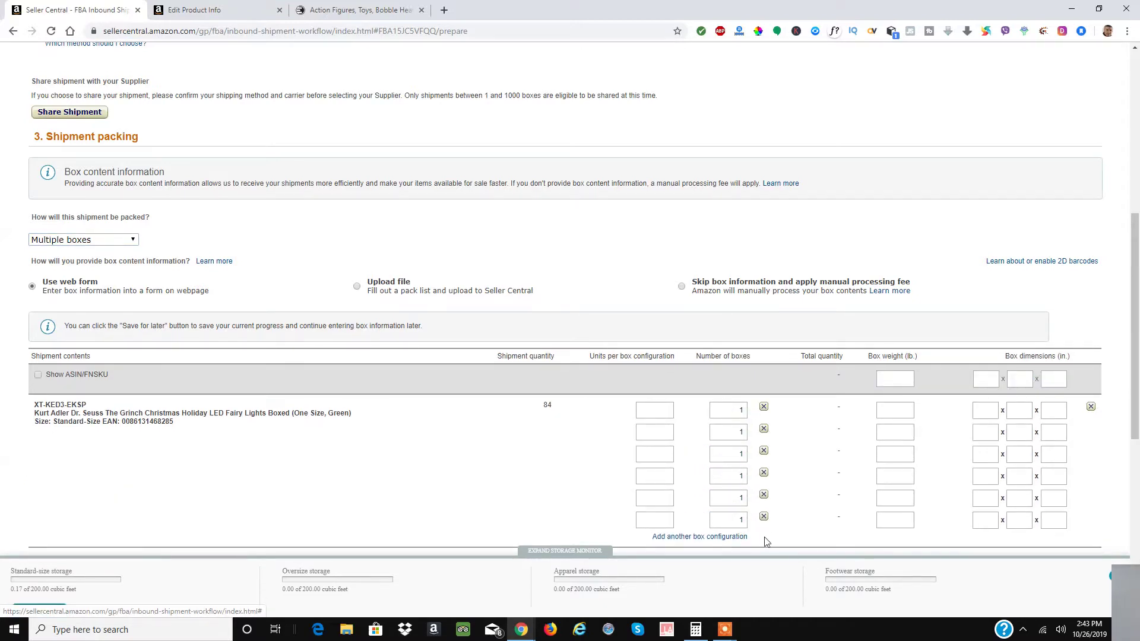
{"action": "left_click", "coordinate": [741, 538]}
Set 12 units per box in each of the seven box configurations.
{"action": "left_click_drag", "start_coordinate": [1136, 393], "coordinate": [1138, 443]}
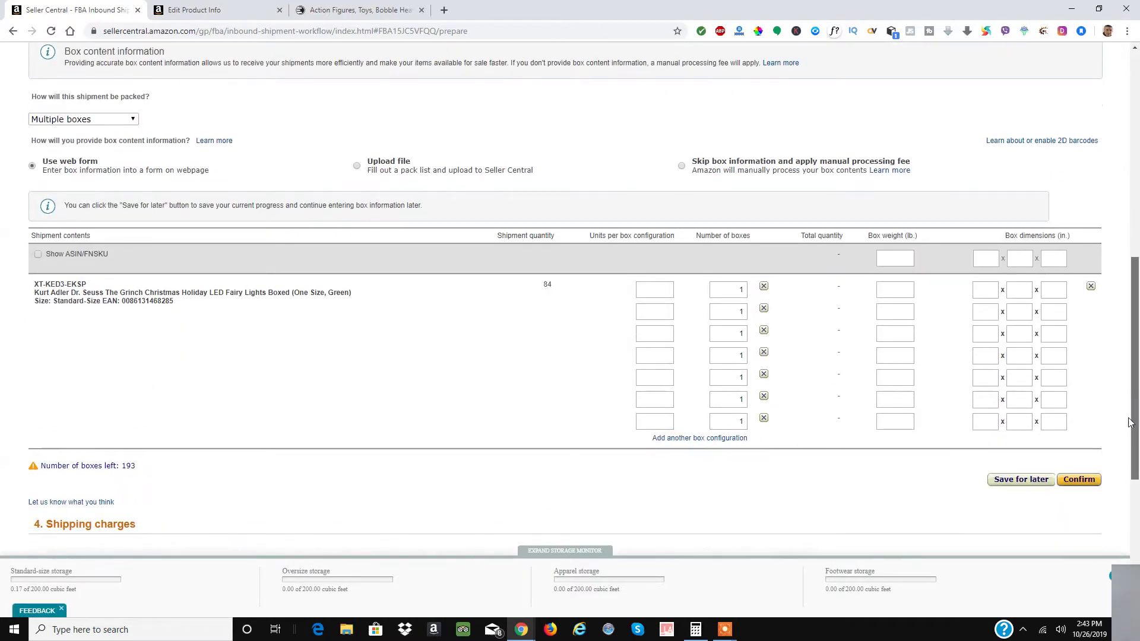
{"action": "left_click", "coordinate": [660, 286]}
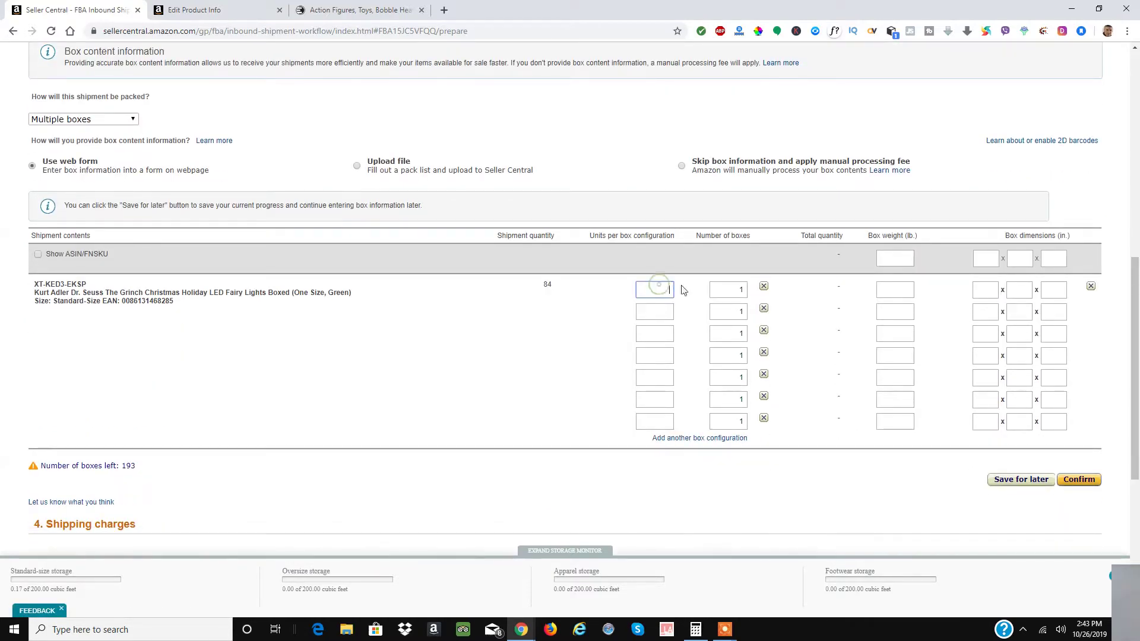
{"action": "type", "text": "12"}
{"action": "left_click", "coordinate": [661, 310]}
{"action": "type", "text": "2"}
{"action": "left_click", "coordinate": [662, 333]}
{"action": "left_click", "coordinate": [662, 310]}
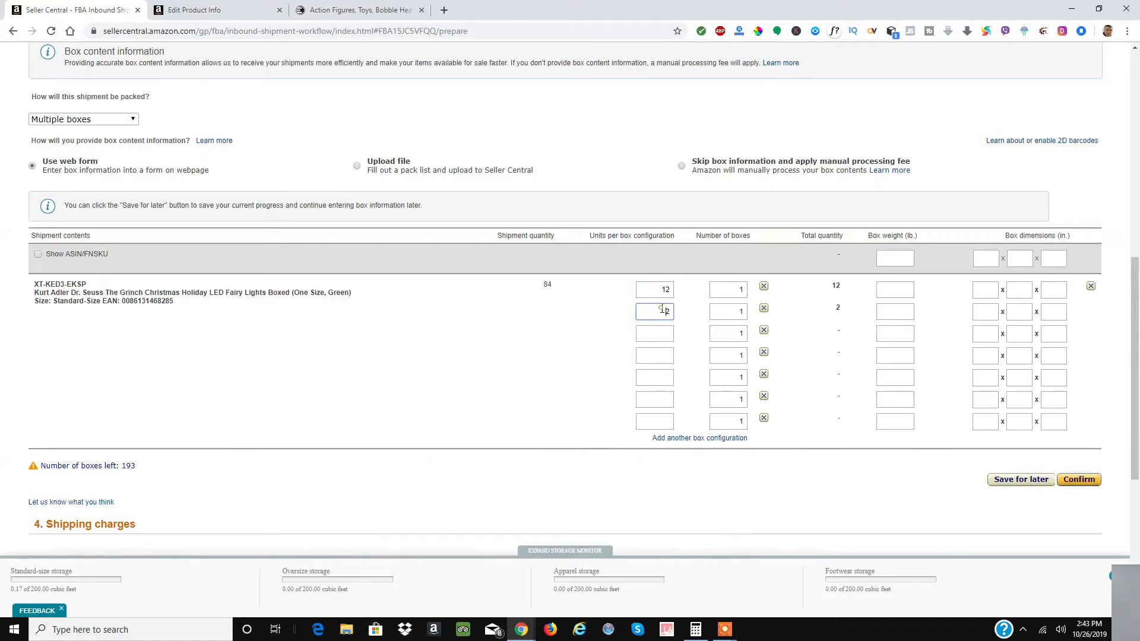
{"action": "key", "text": "BackSpace"}
{"action": "type", "text": "12"}
{"action": "left_click", "coordinate": [668, 334]}
{"action": "type", "text": "12"}
{"action": "left_click", "coordinate": [664, 356]}
{"action": "type", "text": "12"}
{"action": "left_click", "coordinate": [672, 380]}
{"action": "type", "text": "12"}
{"action": "left_click", "coordinate": [669, 400]}
{"action": "type", "text": "12"}
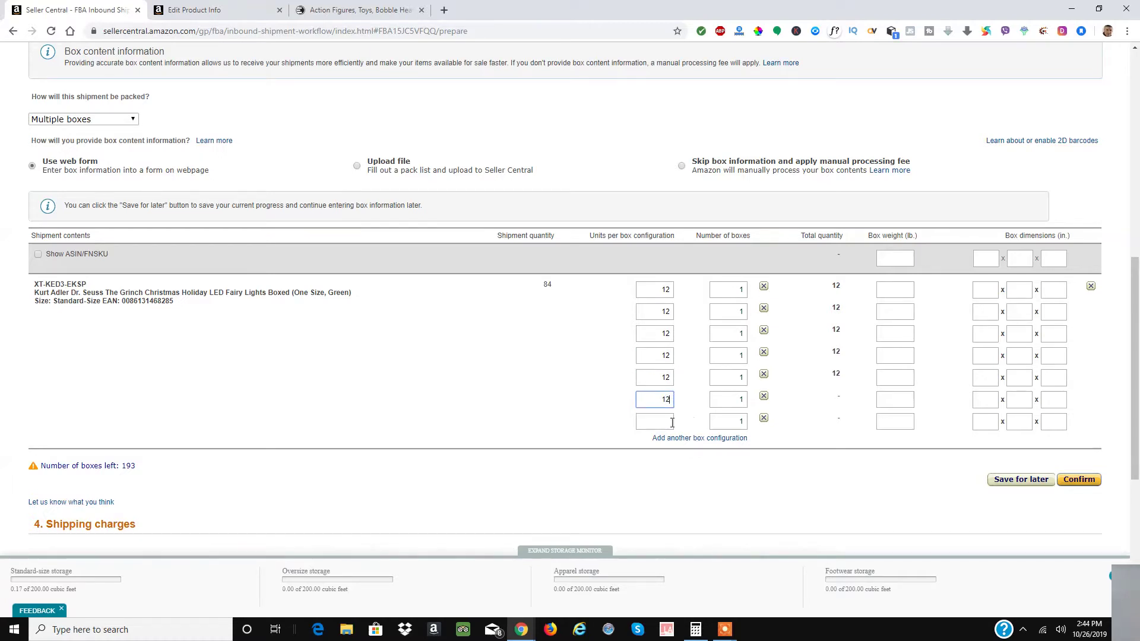
{"action": "left_click", "coordinate": [671, 421]}
{"action": "type", "text": "12"}
Examine the box weight fields and the shipping charges and shipping labels sections.
{"action": "left_click", "coordinate": [906, 257]}
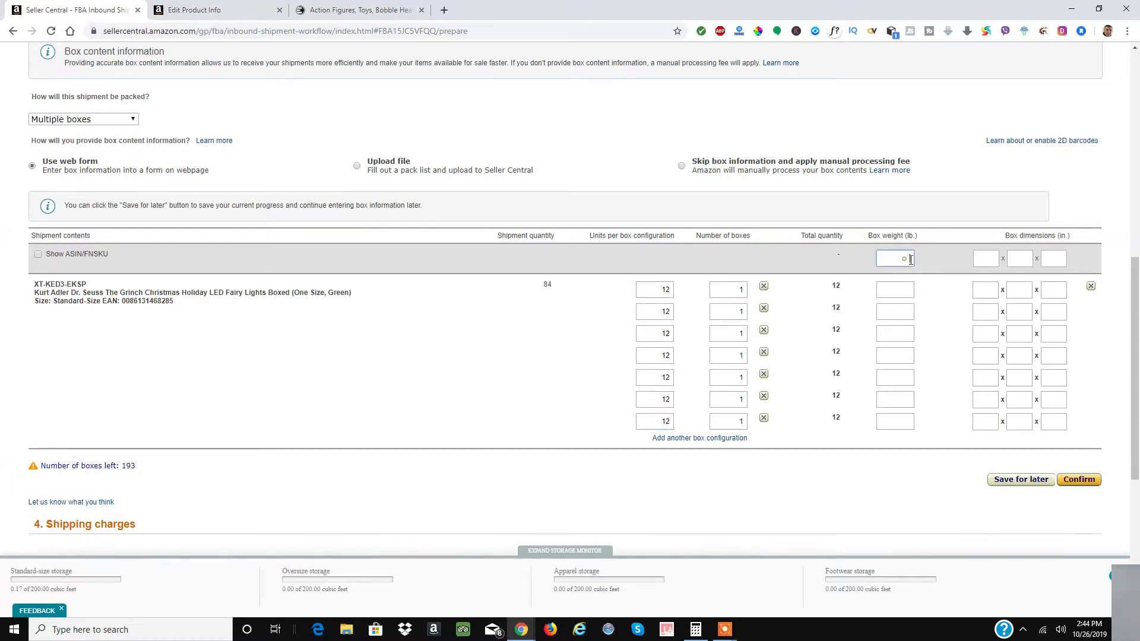
{"action": "left_click", "coordinate": [909, 295]}
{"action": "scroll", "coordinate": [775, 470], "scroll_direction": "down", "scroll_amount": 2}
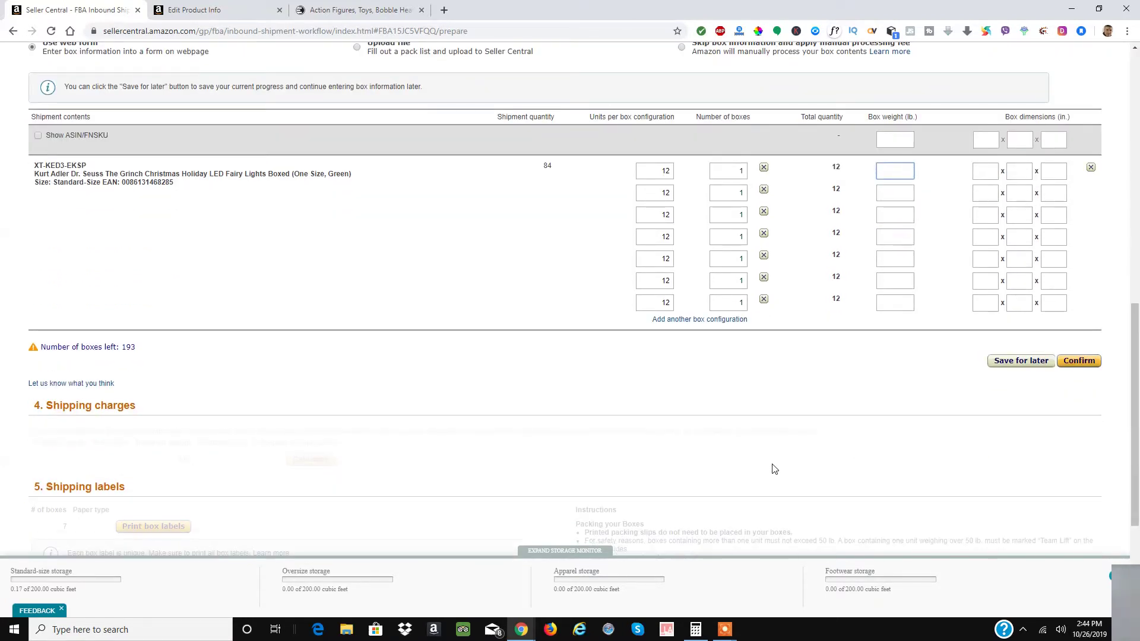
{"action": "scroll", "coordinate": [823, 365], "scroll_direction": "down", "scroll_amount": 3}
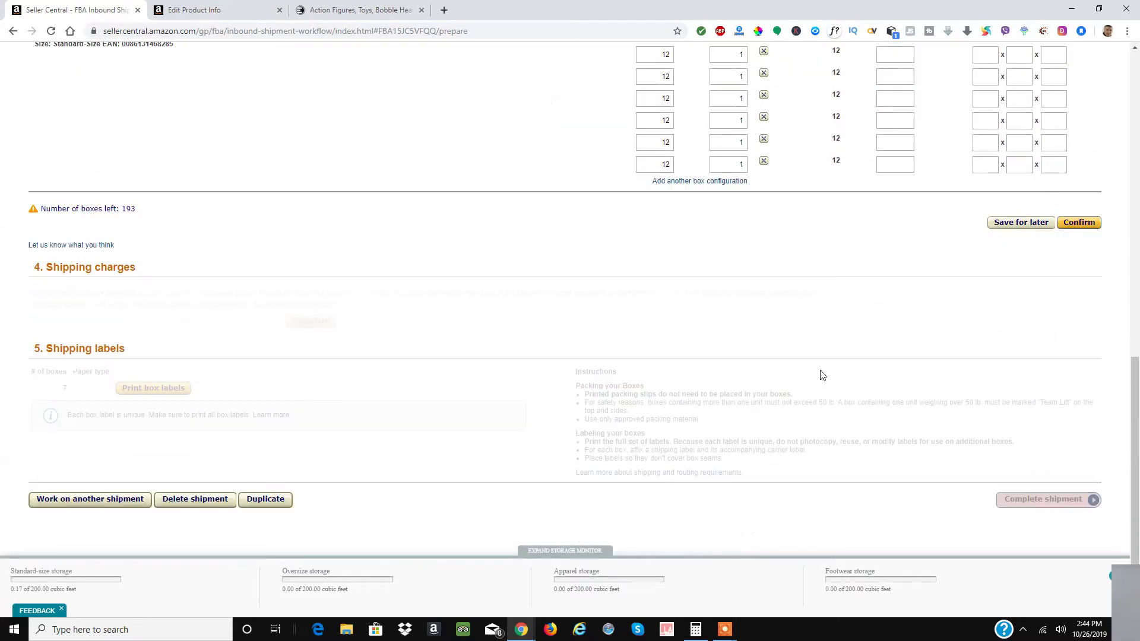
Open Seller Central in a new browser tab and go to its User Permissions page.
{"action": "left_click", "coordinate": [453, 12]}
{"action": "type", "text": "sell"}
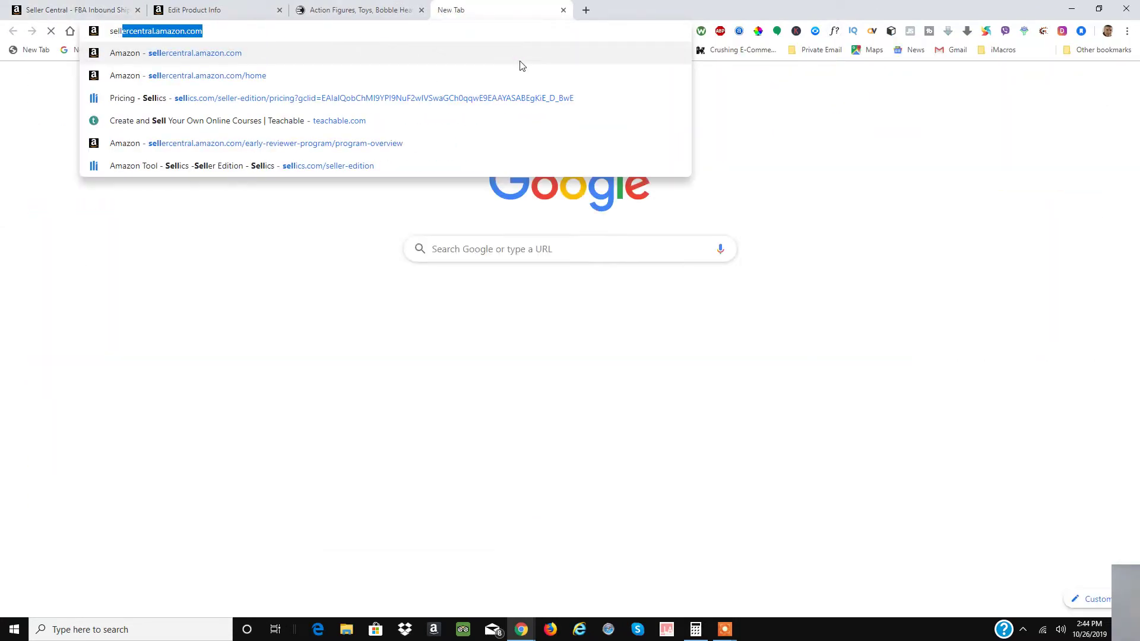
{"action": "key", "text": "Return"}
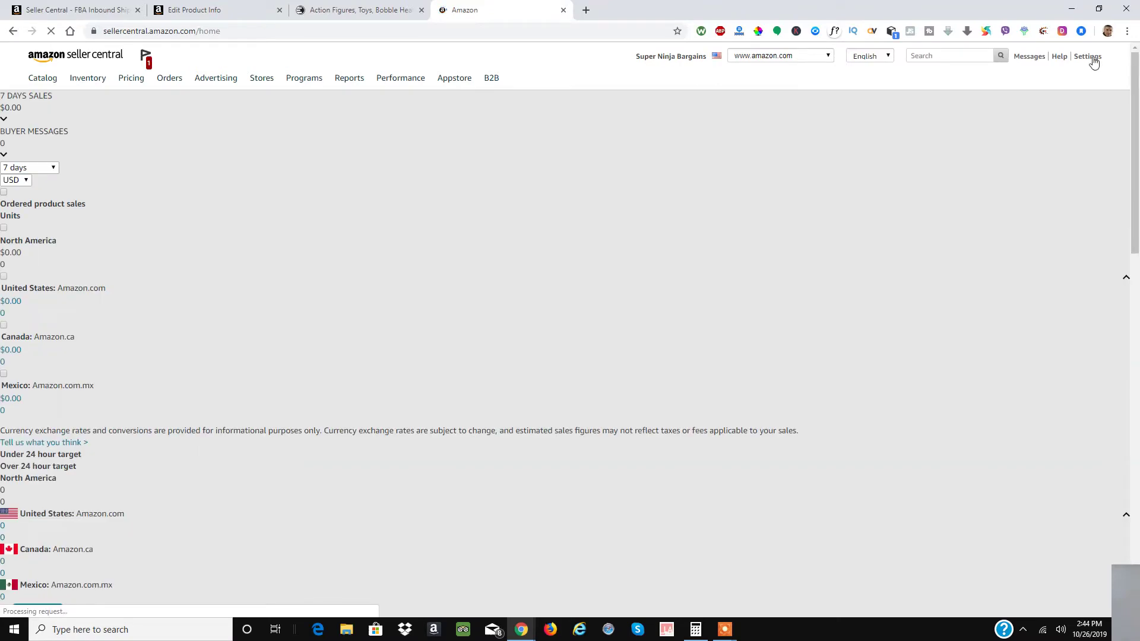
{"action": "mouse_move", "coordinate": [1095, 63]}
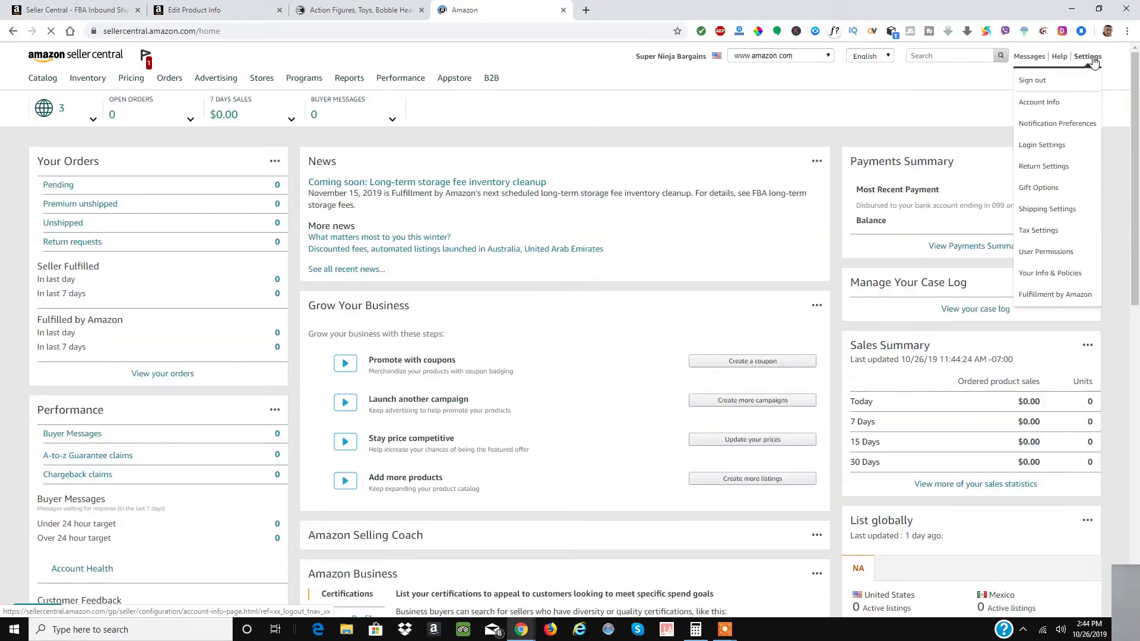
{"action": "left_click", "coordinate": [1060, 259]}
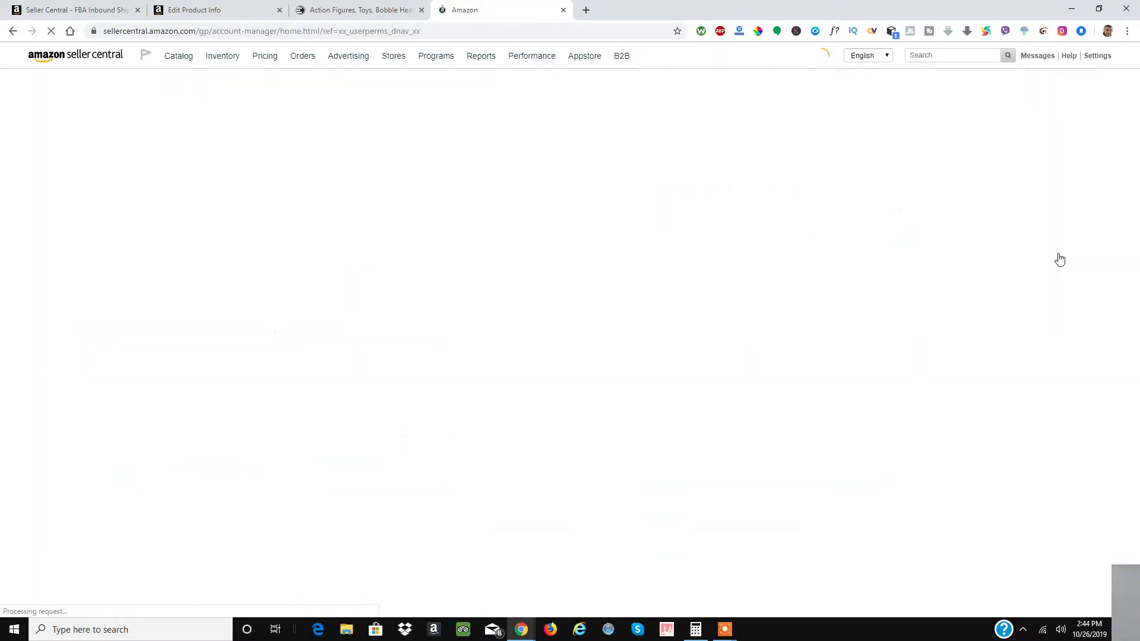
Review the current users, Supply Chain Connect participants and open invitations, and close the User Permissions page.
{"action": "scroll", "coordinate": [580, 394], "scroll_direction": "down", "scroll_amount": 4}
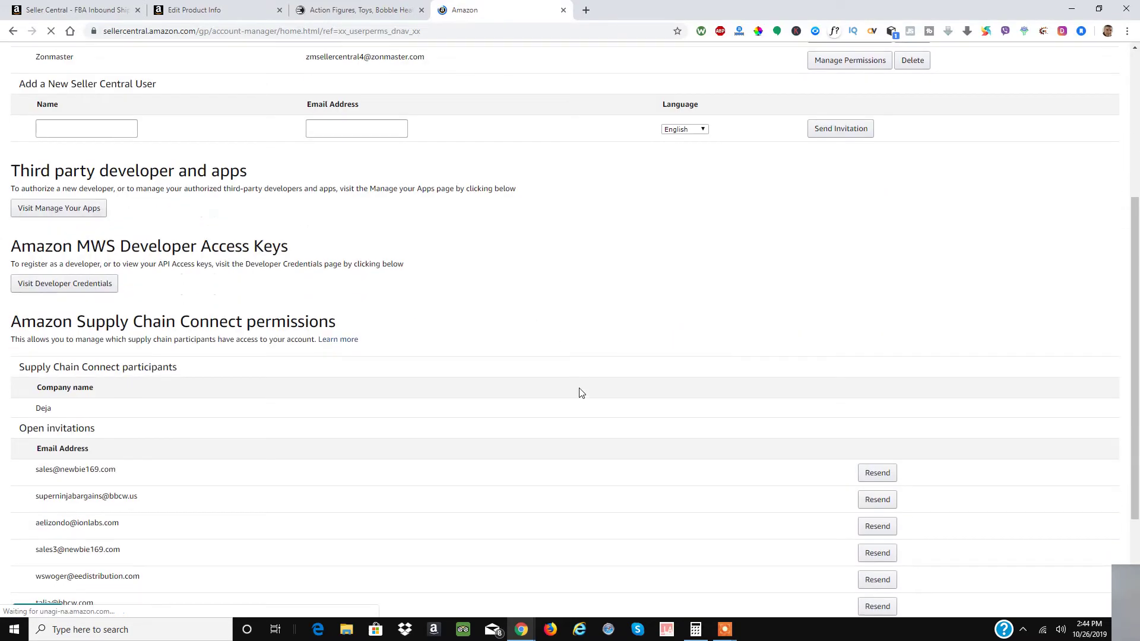
{"action": "scroll", "coordinate": [580, 392], "scroll_direction": "down", "scroll_amount": 2}
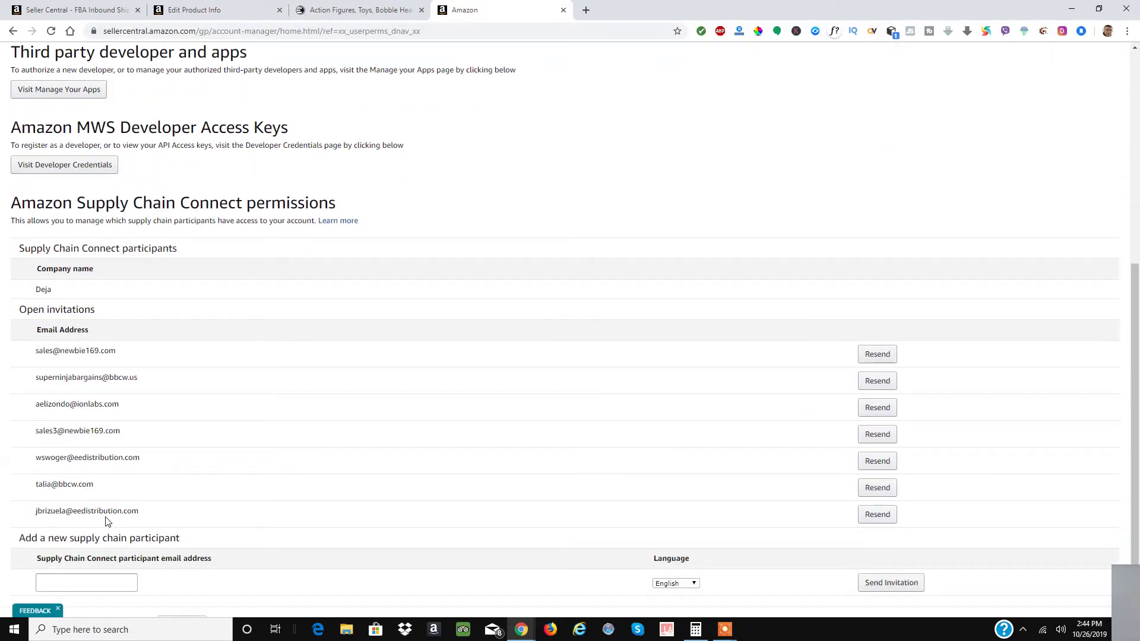
{"action": "scroll", "coordinate": [342, 362], "scroll_direction": "up", "scroll_amount": 6}
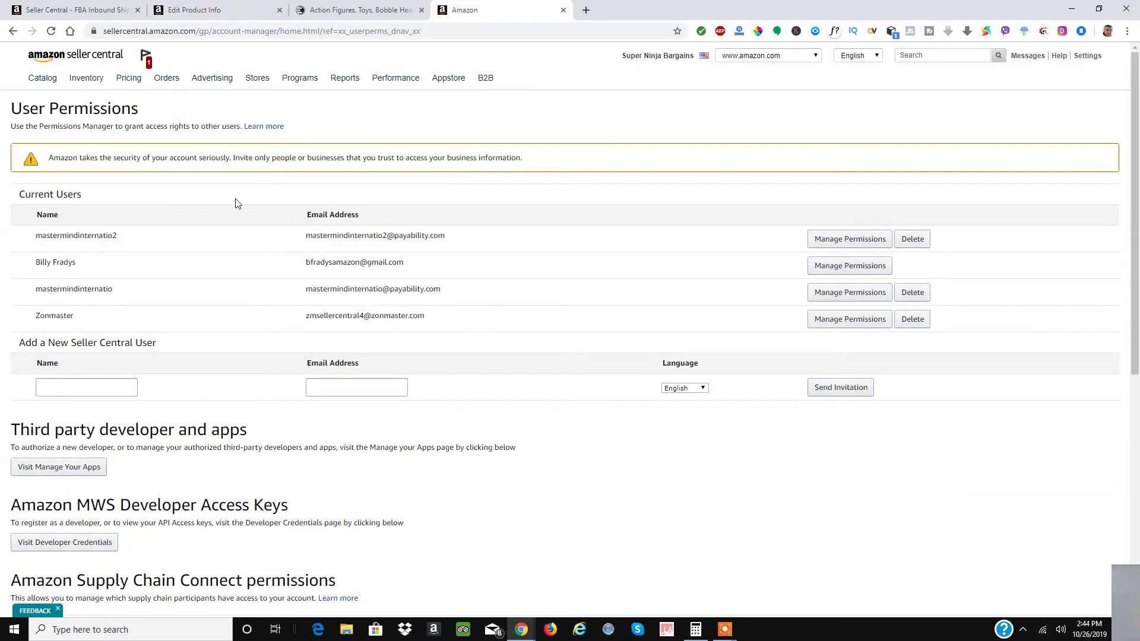
{"action": "scroll", "coordinate": [426, 395], "scroll_direction": "down", "scroll_amount": 4}
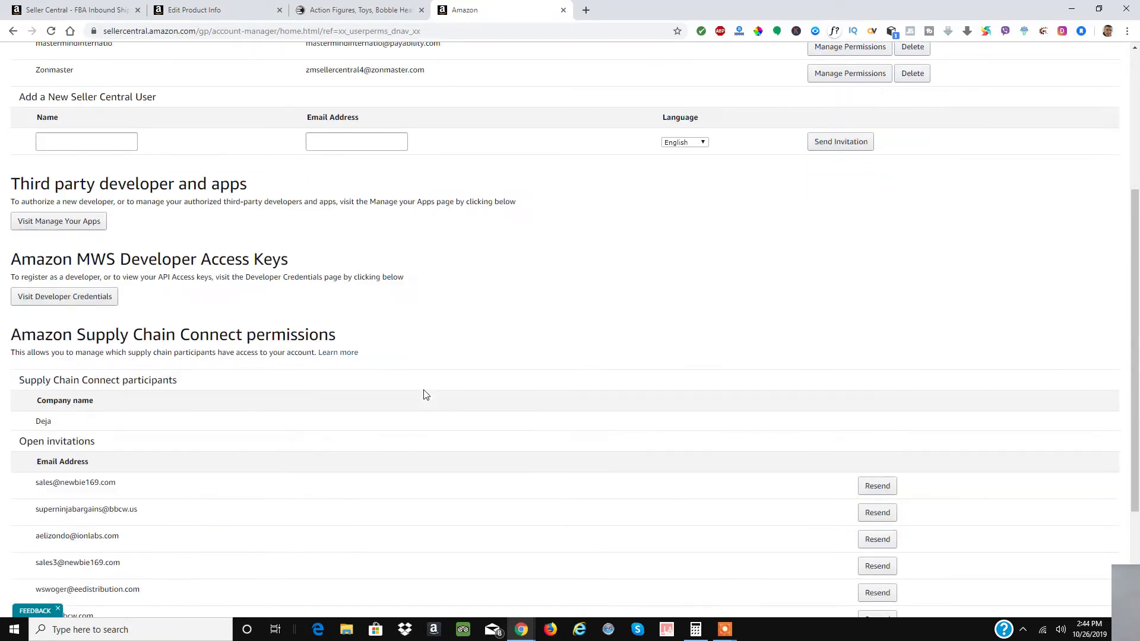
{"action": "scroll", "coordinate": [427, 395], "scroll_direction": "down", "scroll_amount": 3}
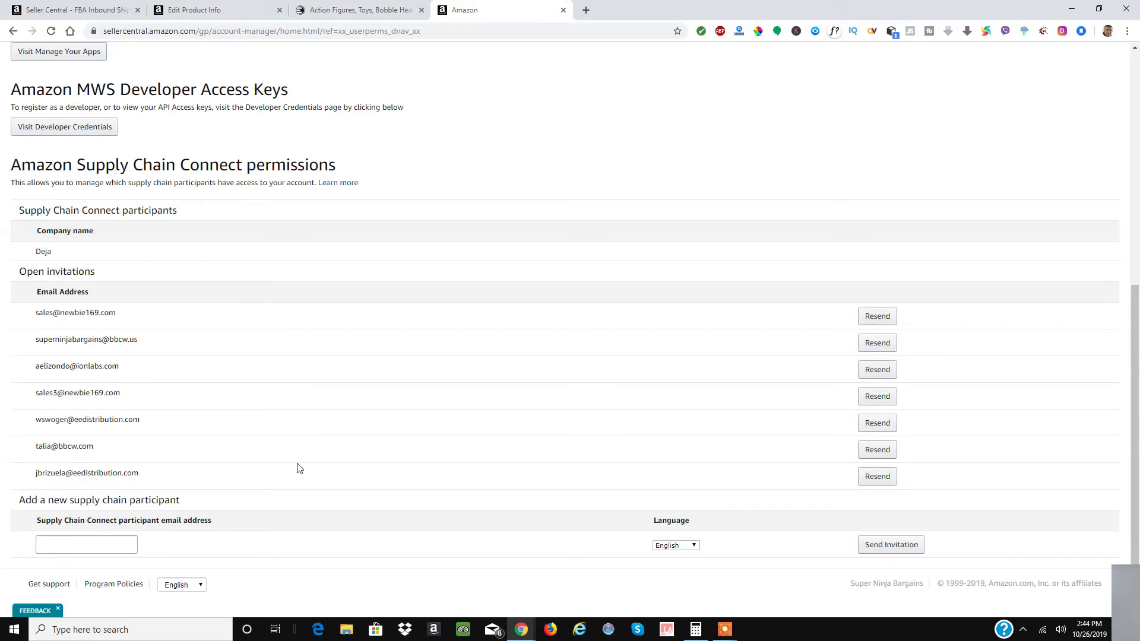
{"action": "scroll", "coordinate": [220, 276], "scroll_direction": "up", "scroll_amount": 7}
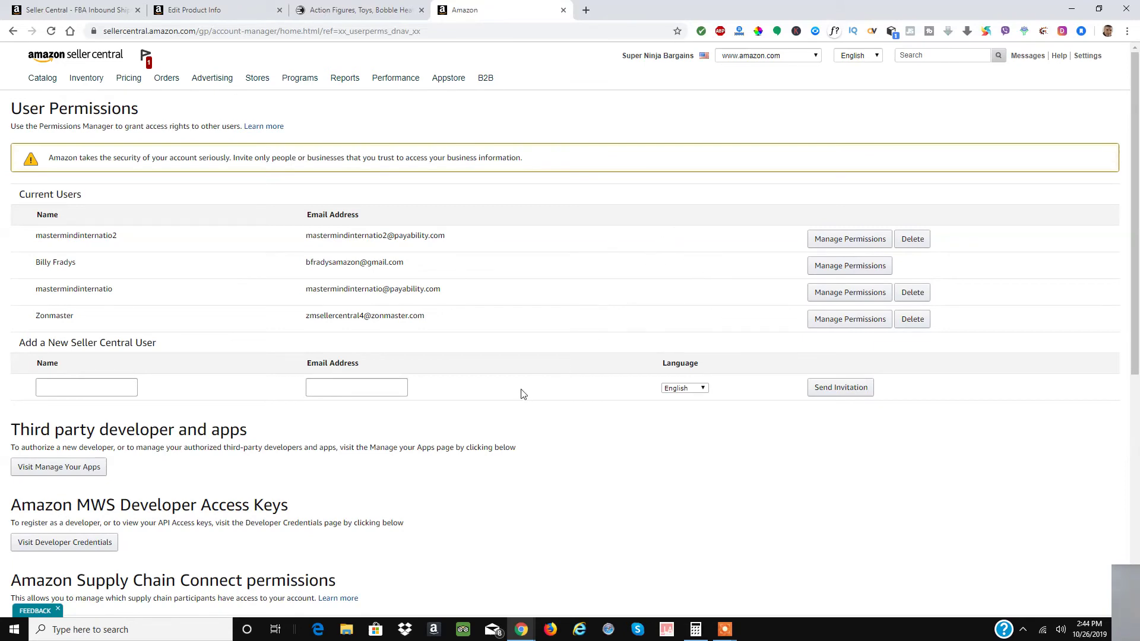
{"action": "left_click", "coordinate": [563, 11]}
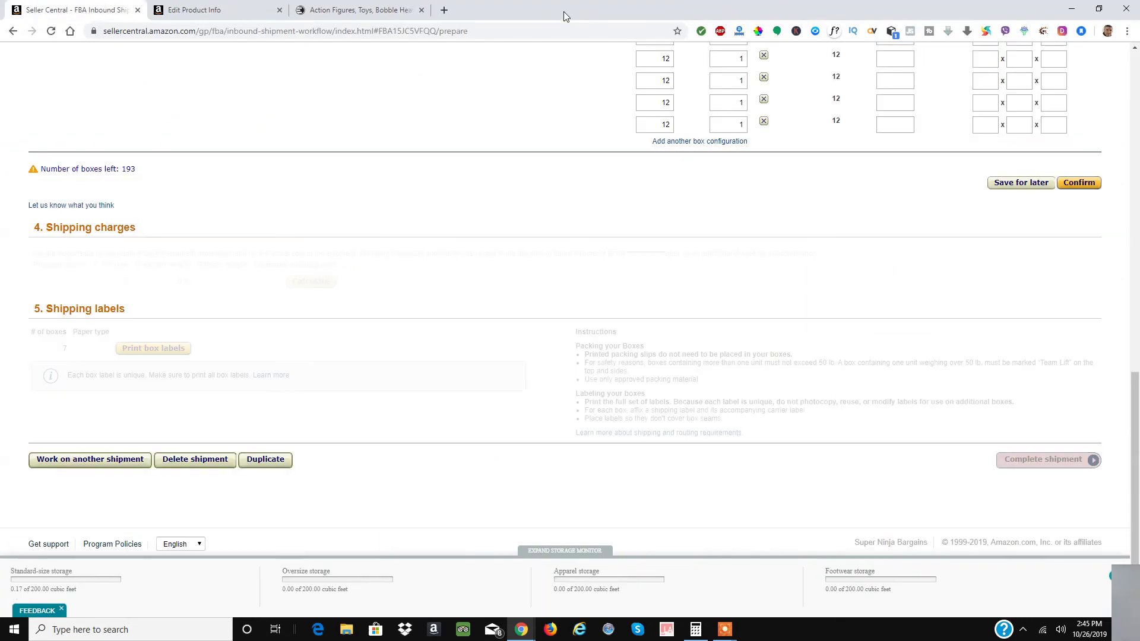
Review the shipment's box weight and dimension fields, remaining sections and shipment details.
{"action": "scroll", "coordinate": [458, 179], "scroll_direction": "up", "scroll_amount": 2}
{"action": "scroll", "coordinate": [918, 111], "scroll_direction": "up", "scroll_amount": 1}
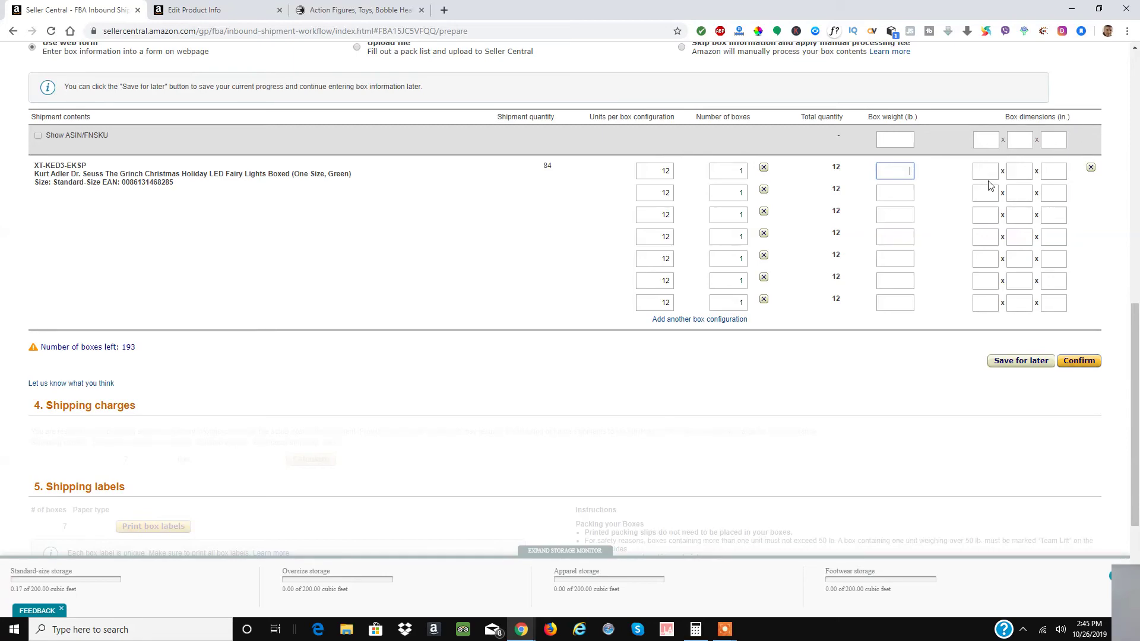
{"action": "scroll", "coordinate": [1039, 395], "scroll_direction": "down", "scroll_amount": 3}
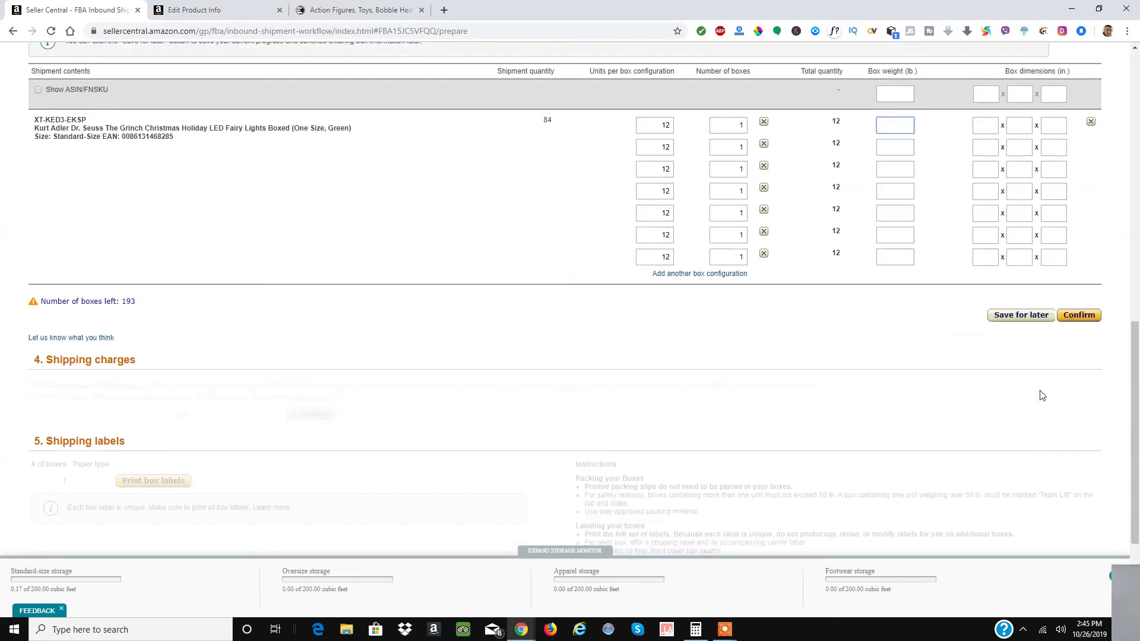
{"action": "scroll", "coordinate": [1042, 395], "scroll_direction": "up", "scroll_amount": 10}
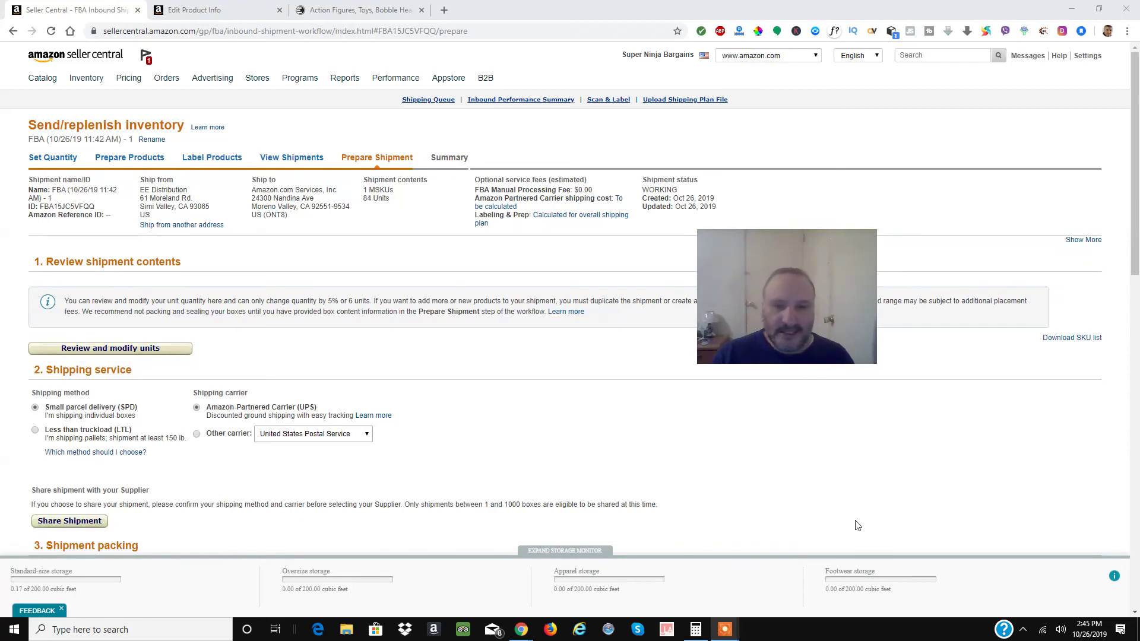
{"action": "mouse_move", "coordinate": [730, 634]}
{"action": "left_click", "coordinate": [784, 570]}
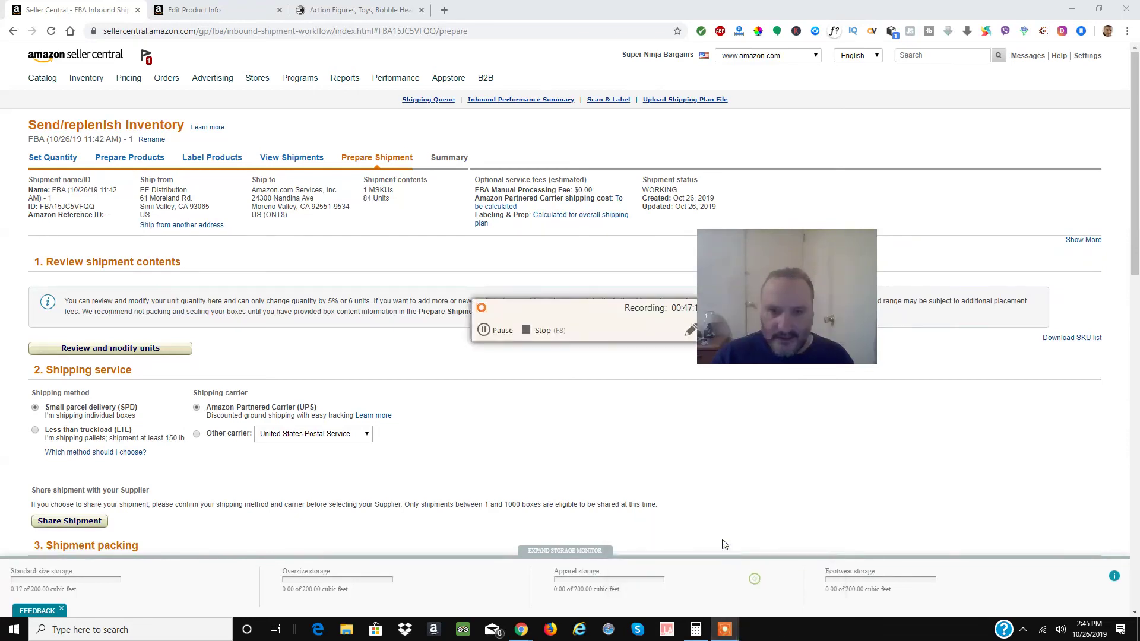